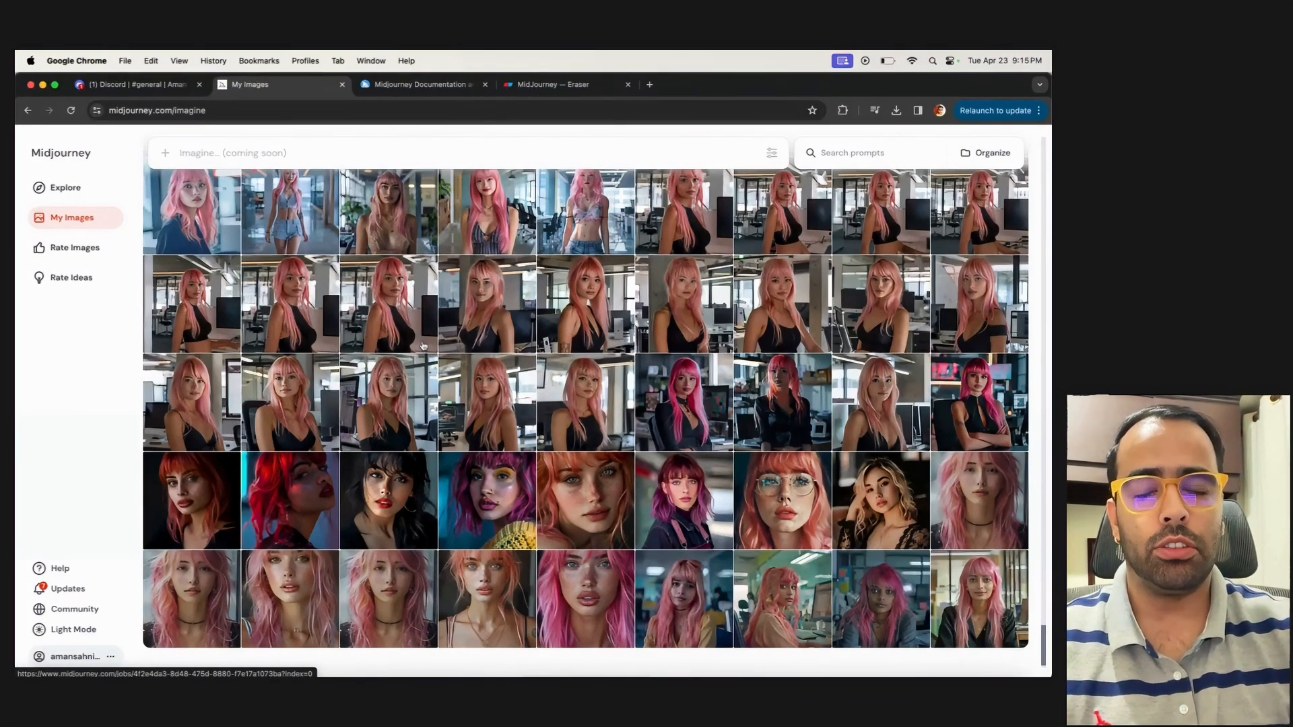
# Browse the previously generated pictures on the My Images page, including those dated 4 Apr 2024
pyautogui.scroll(-1, 422, 346)
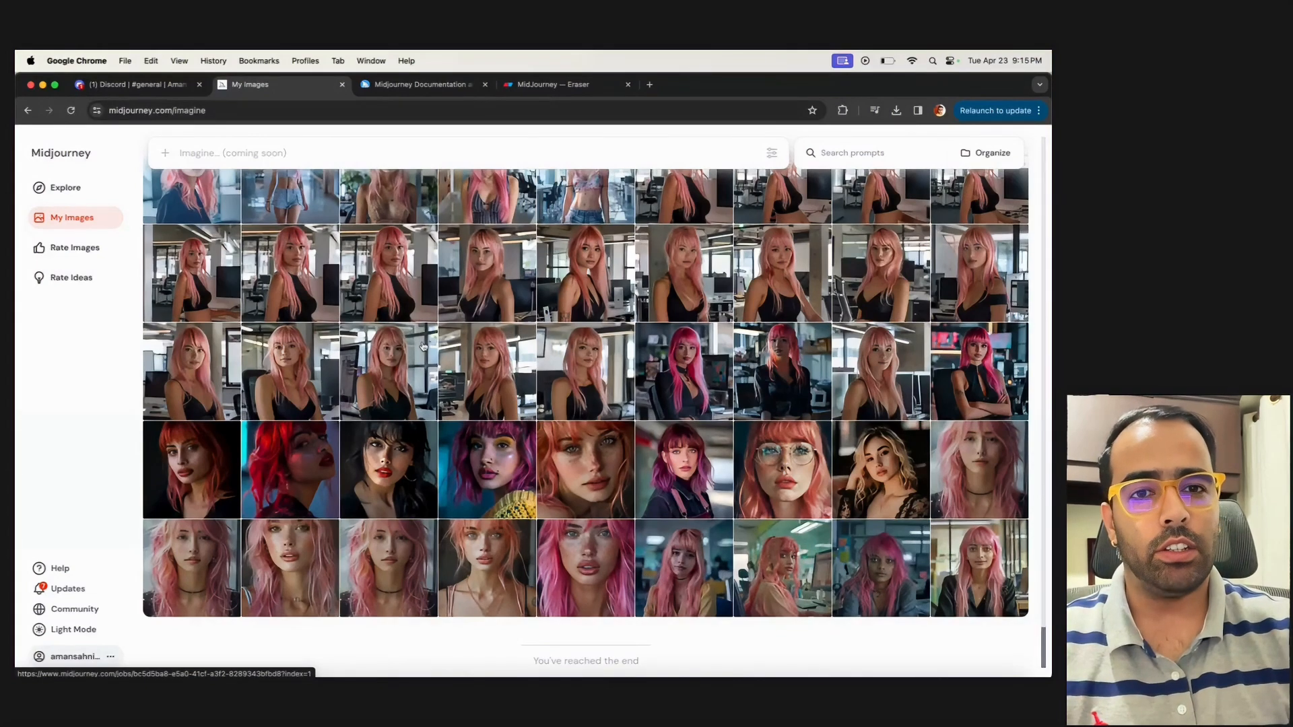
pyautogui.scroll(10, 417, 350)
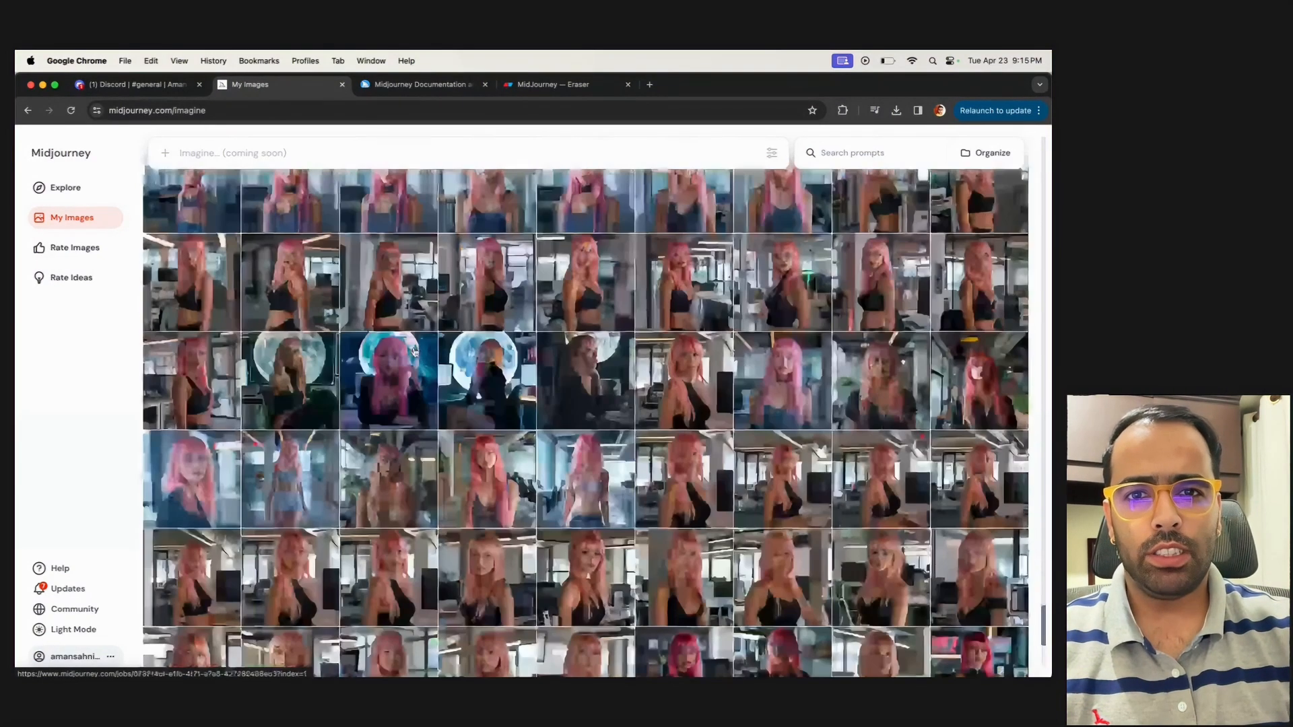
pyautogui.scroll(10, 415, 352)
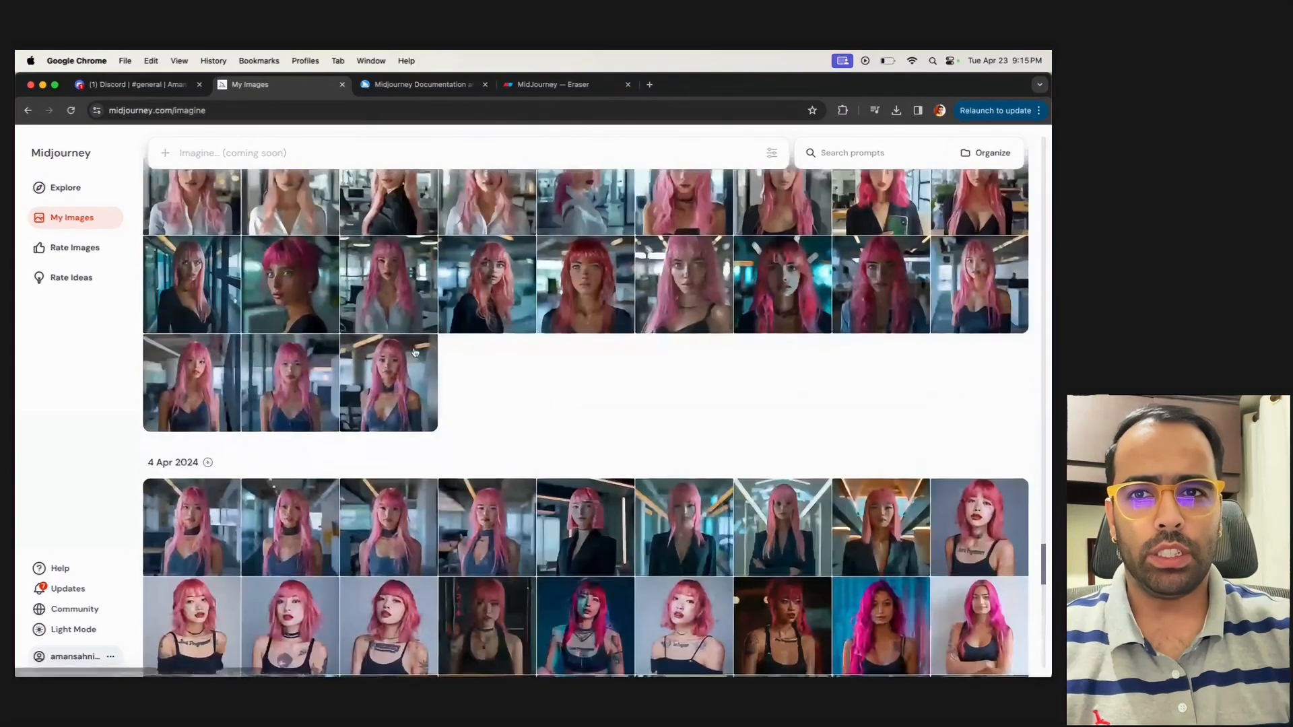
pyautogui.scroll(-10, 424, 356)
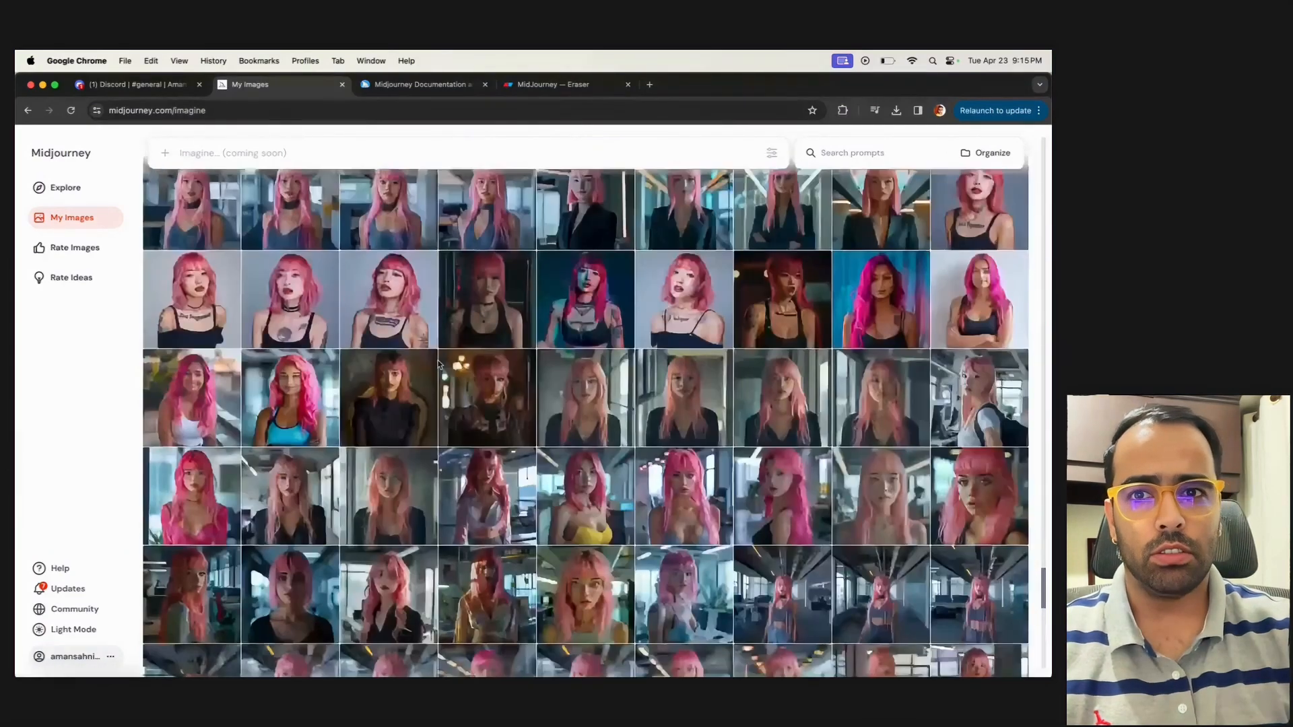
pyautogui.scroll(-5, 438, 364)
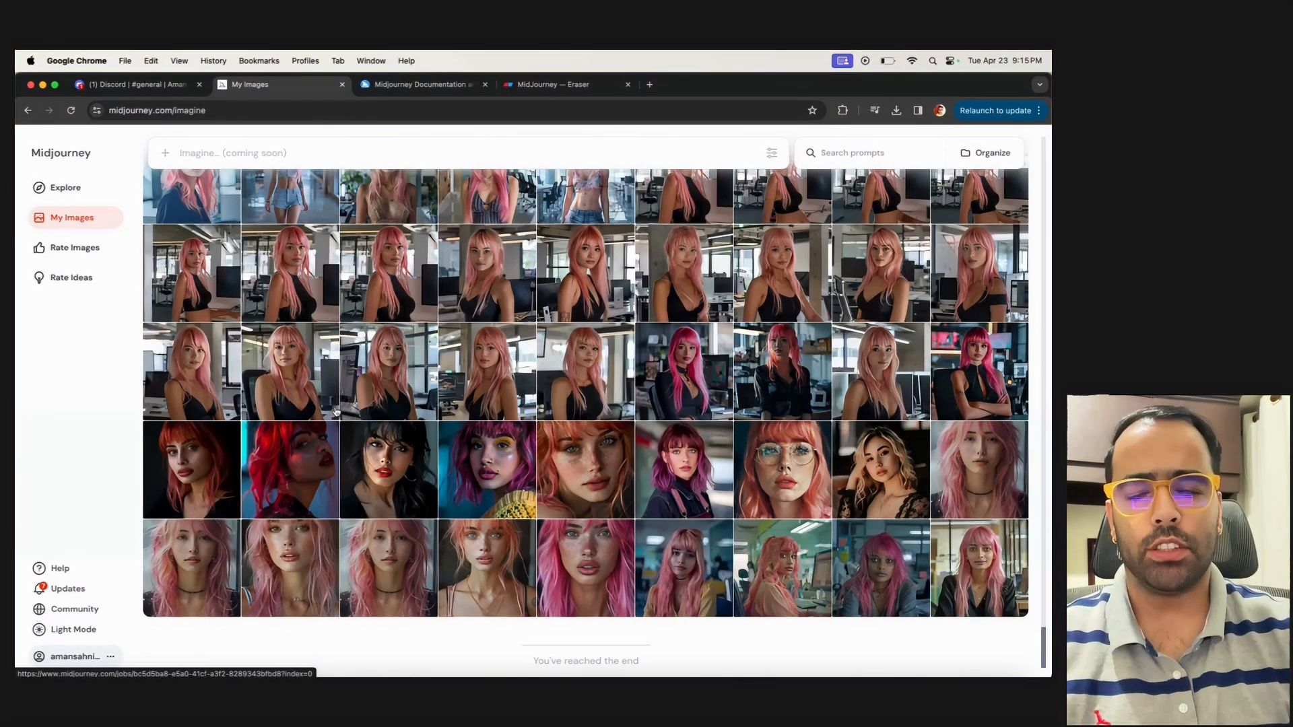
# Go to the Midjourney Documentation site at docs.midjourney.com and open its Getting Started topic
pyautogui.hotkey('ctrl', 'Tab')
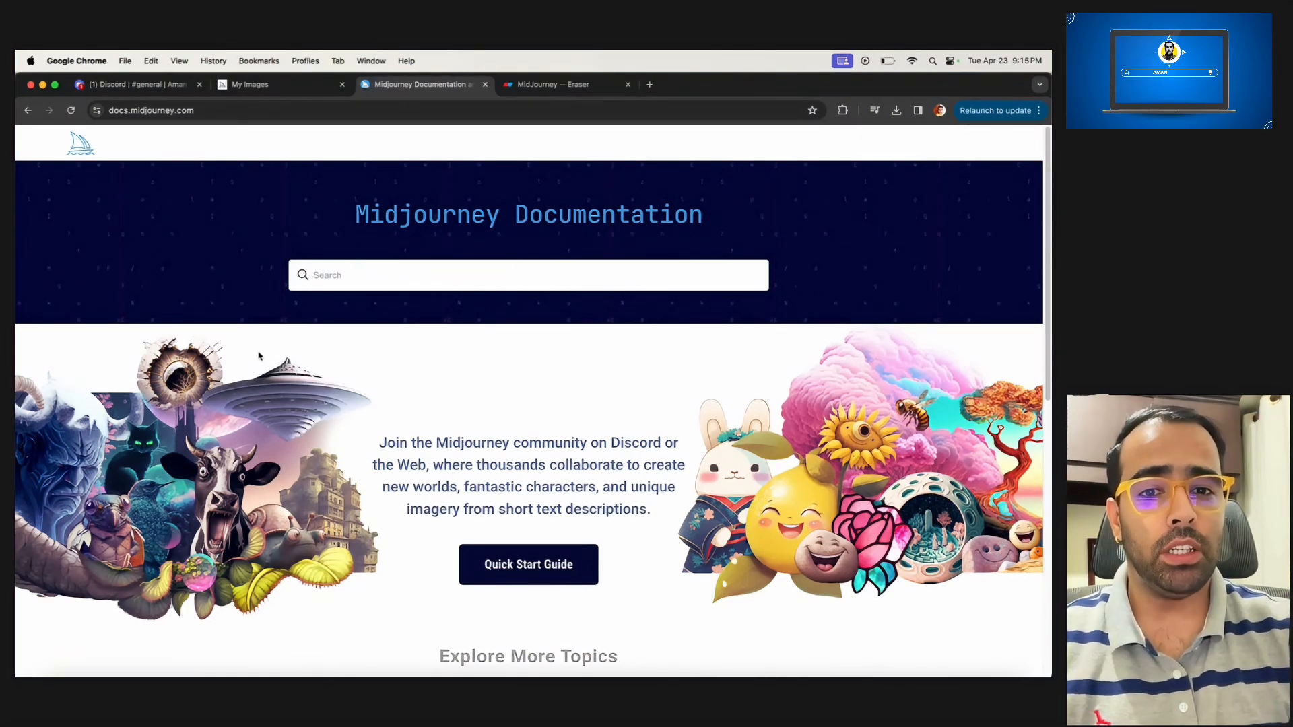
pyautogui.click(222, 110)
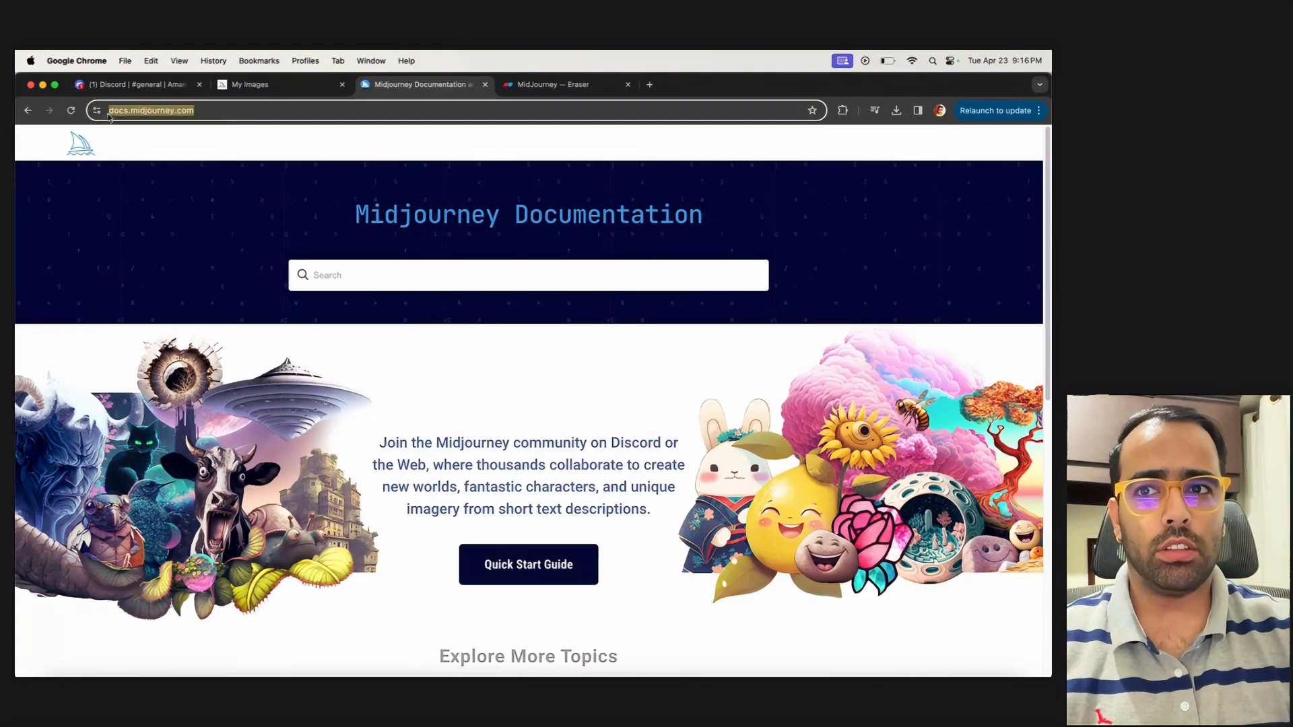
pyautogui.scroll(-4, 390, 404)
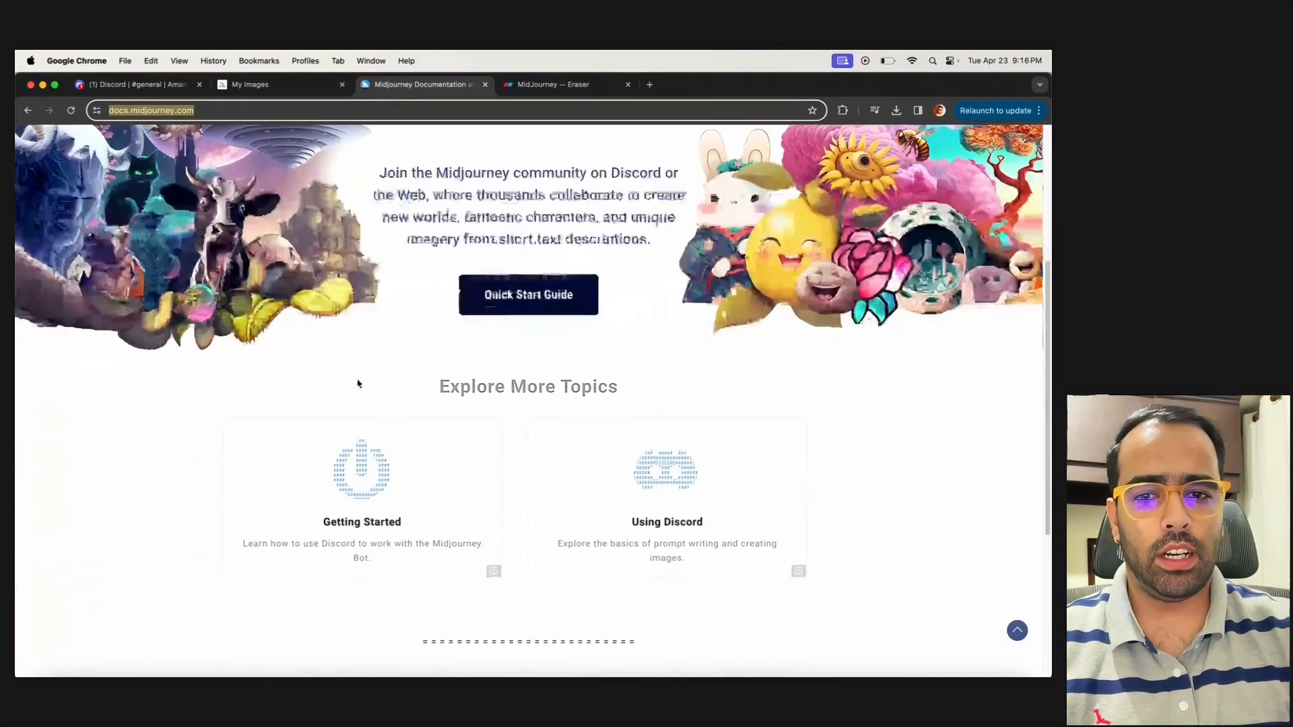
pyautogui.click(358, 503)
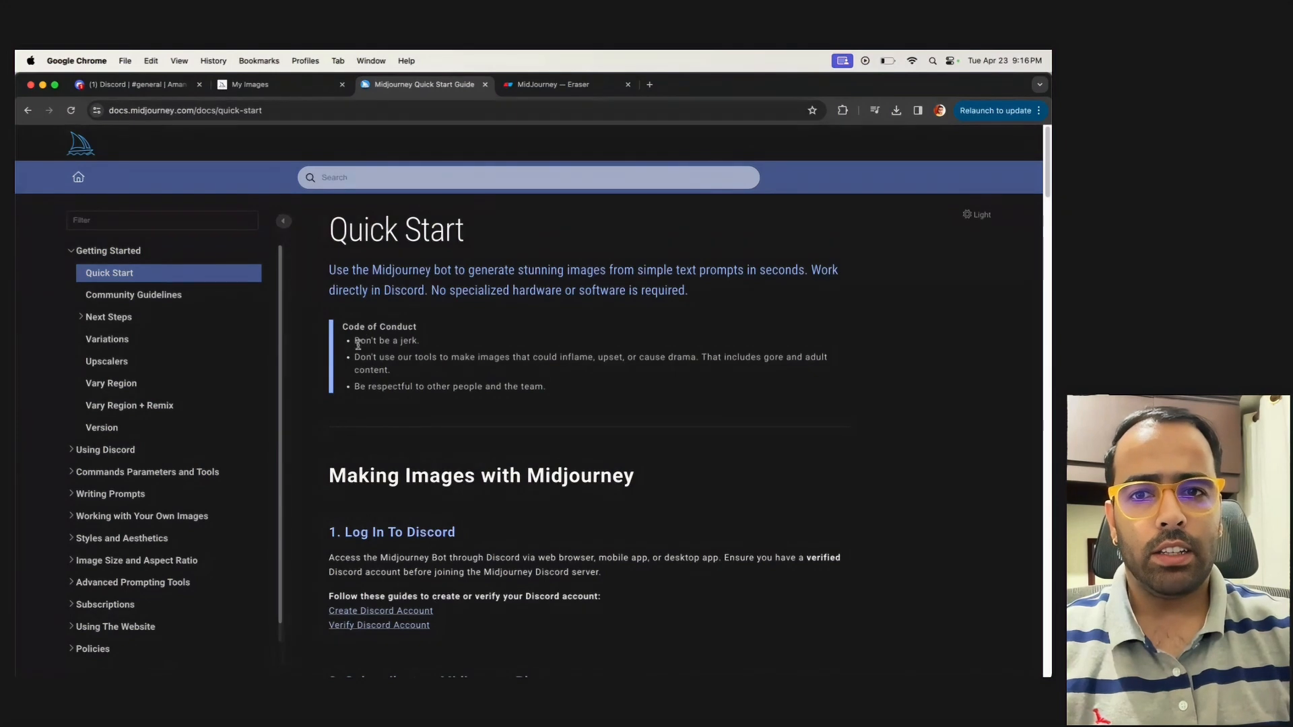
# Read the Code of Conduct rules on the Quick Start page, highlighting them, and continue to the Discord login and subscription sections
pyautogui.moveTo(355, 341); pyautogui.dragTo(416, 338)
pyautogui.click(403, 376)
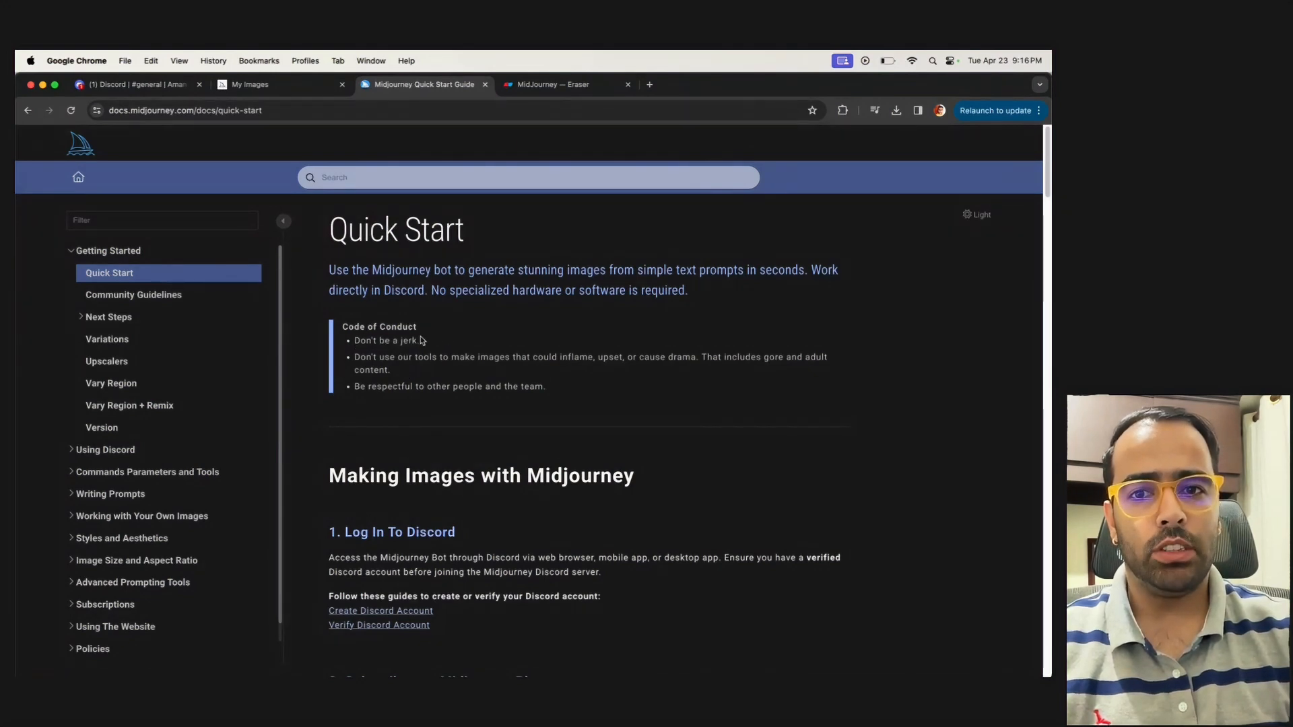
pyautogui.moveTo(367, 358); pyautogui.dragTo(583, 355)
pyautogui.doubleClick(610, 357)
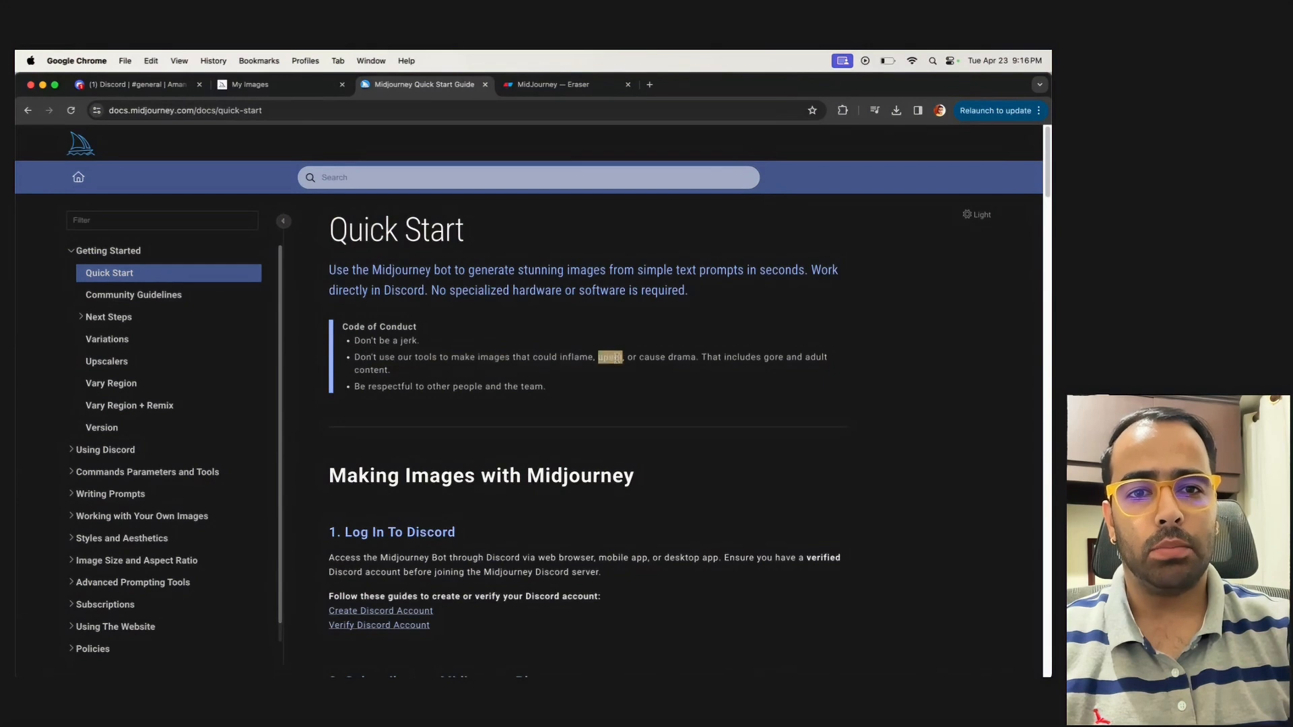
pyautogui.moveTo(693, 356); pyautogui.dragTo(432, 358)
pyautogui.moveTo(475, 430); pyautogui.dragTo(347, 340)
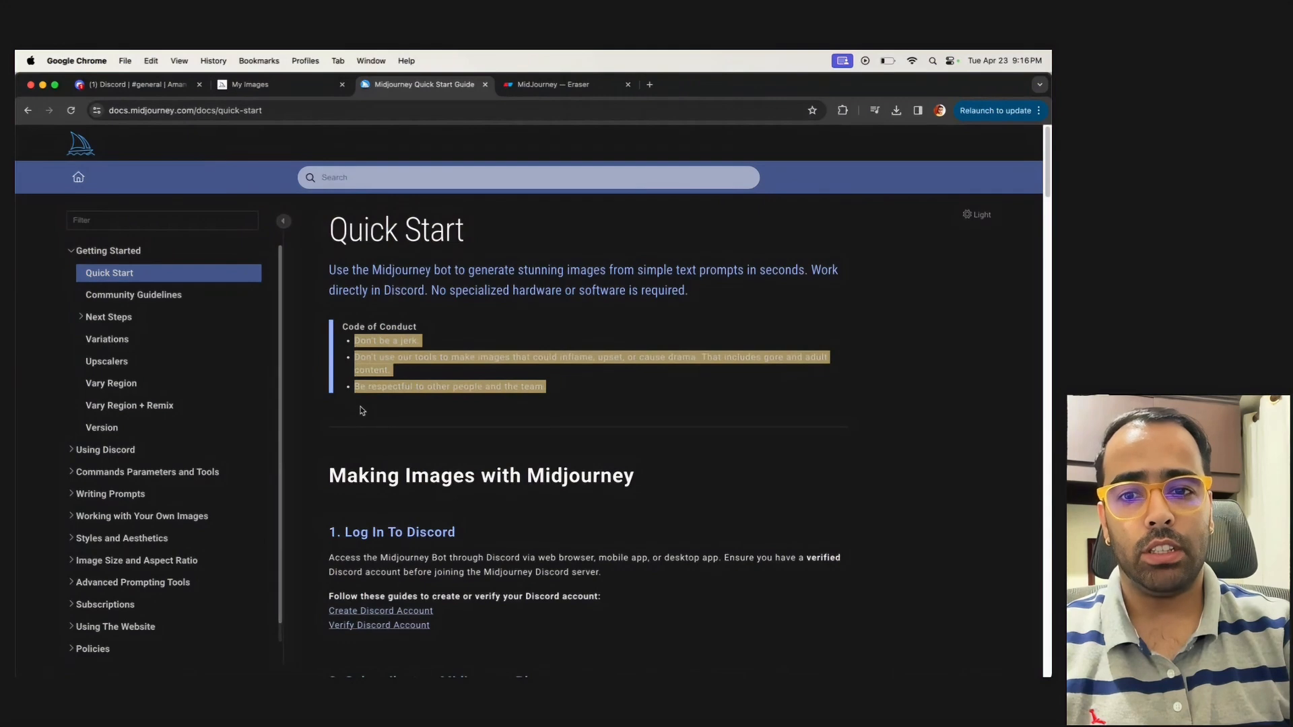
pyautogui.scroll(-4, 367, 410)
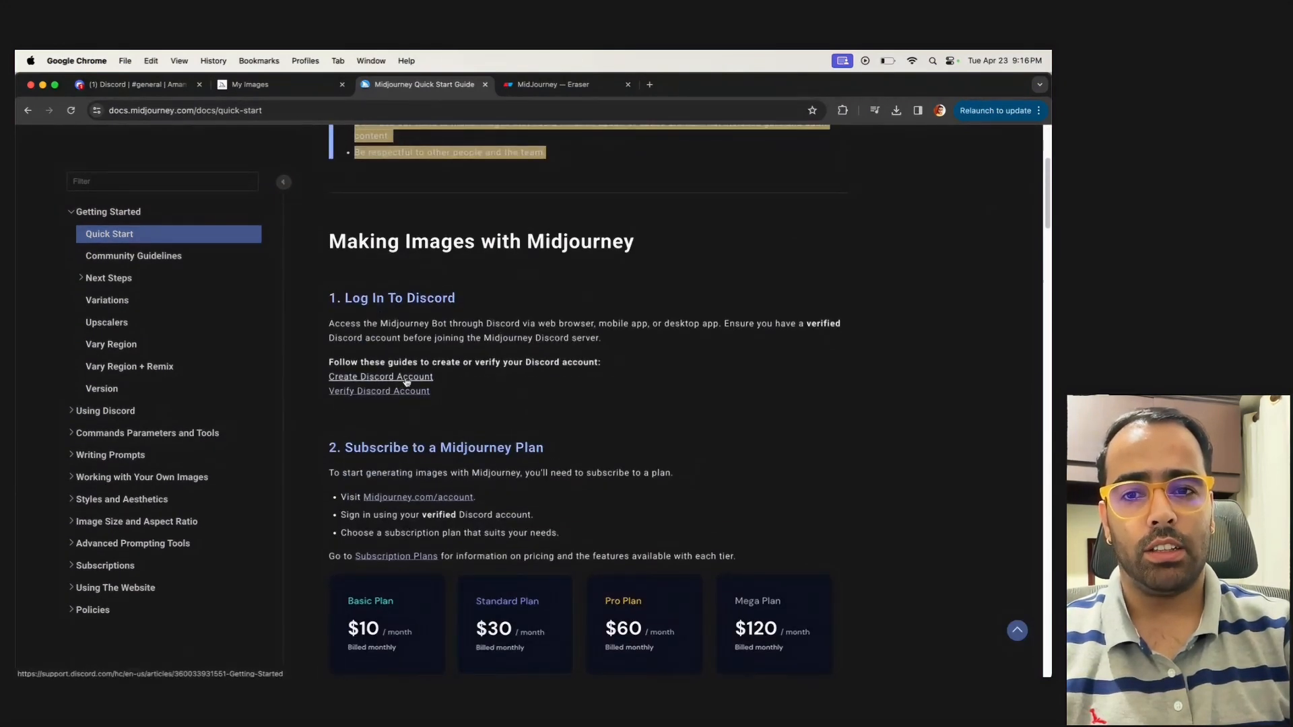
# Switch to the MidJourney canvas in Eraser and review its Discord invite link and prompt examples
pyautogui.click(558, 95)
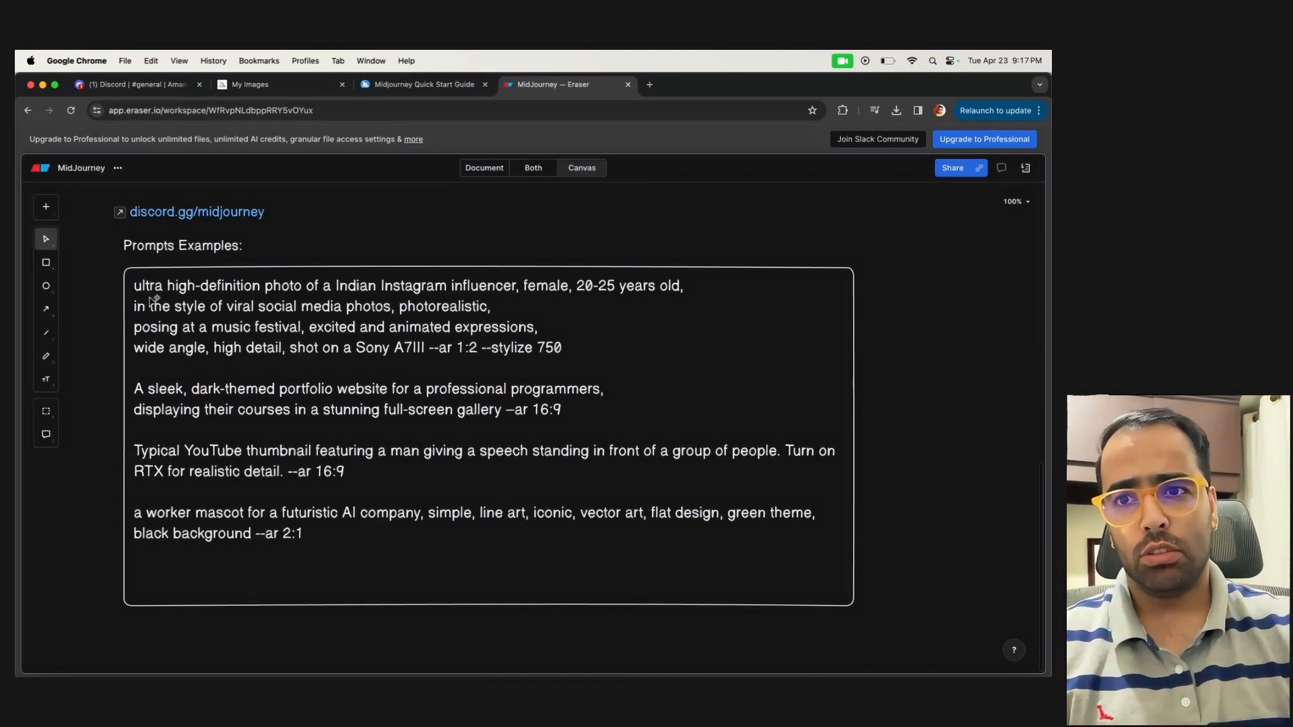
pyautogui.click(421, 84)
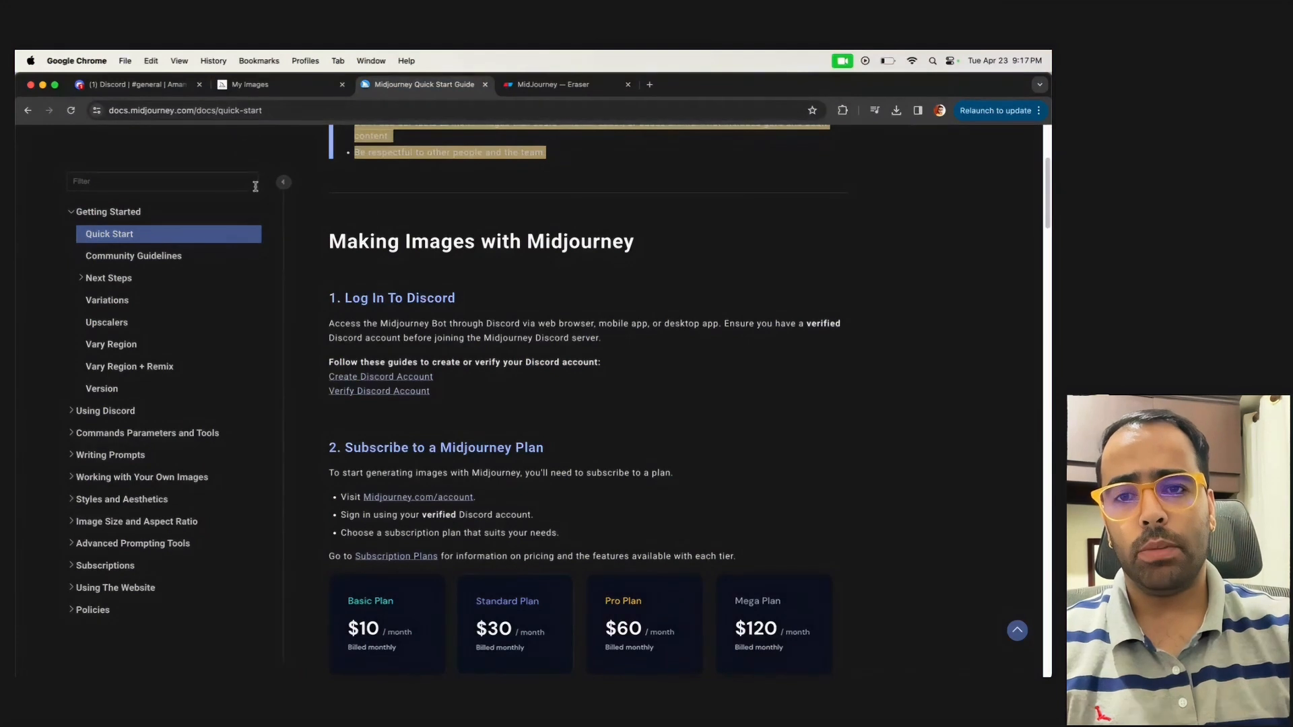
pyautogui.click(551, 86)
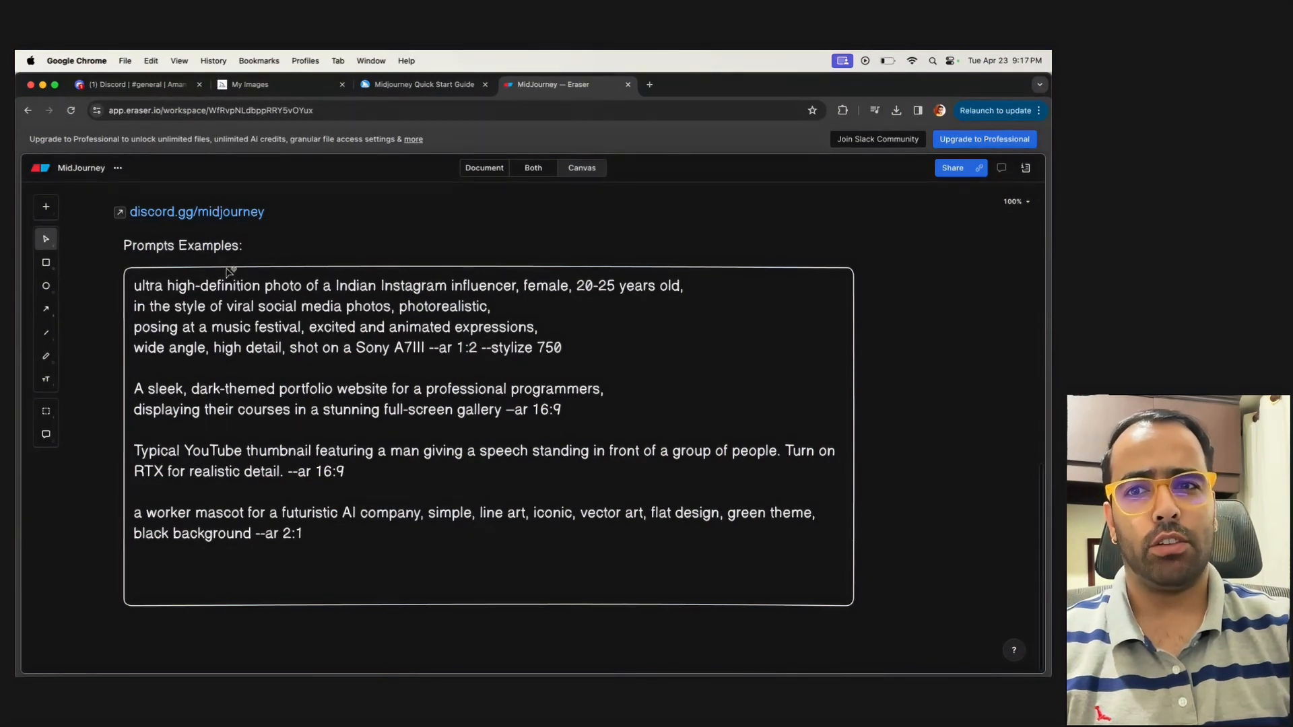
# In Discord's youtube-demo channel, generate images using /imagine with the prompt "a programmer working in the office with beach background"
pyautogui.press('super+1')
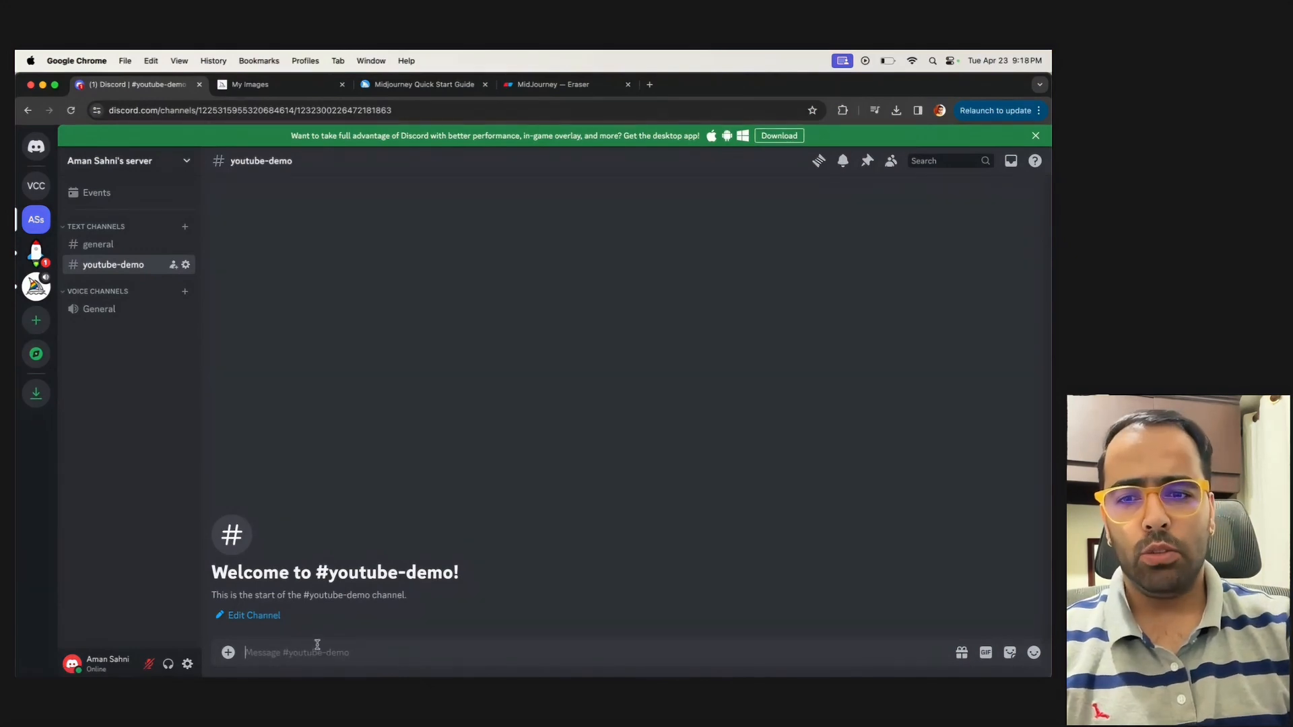
pyautogui.write('/imagine')
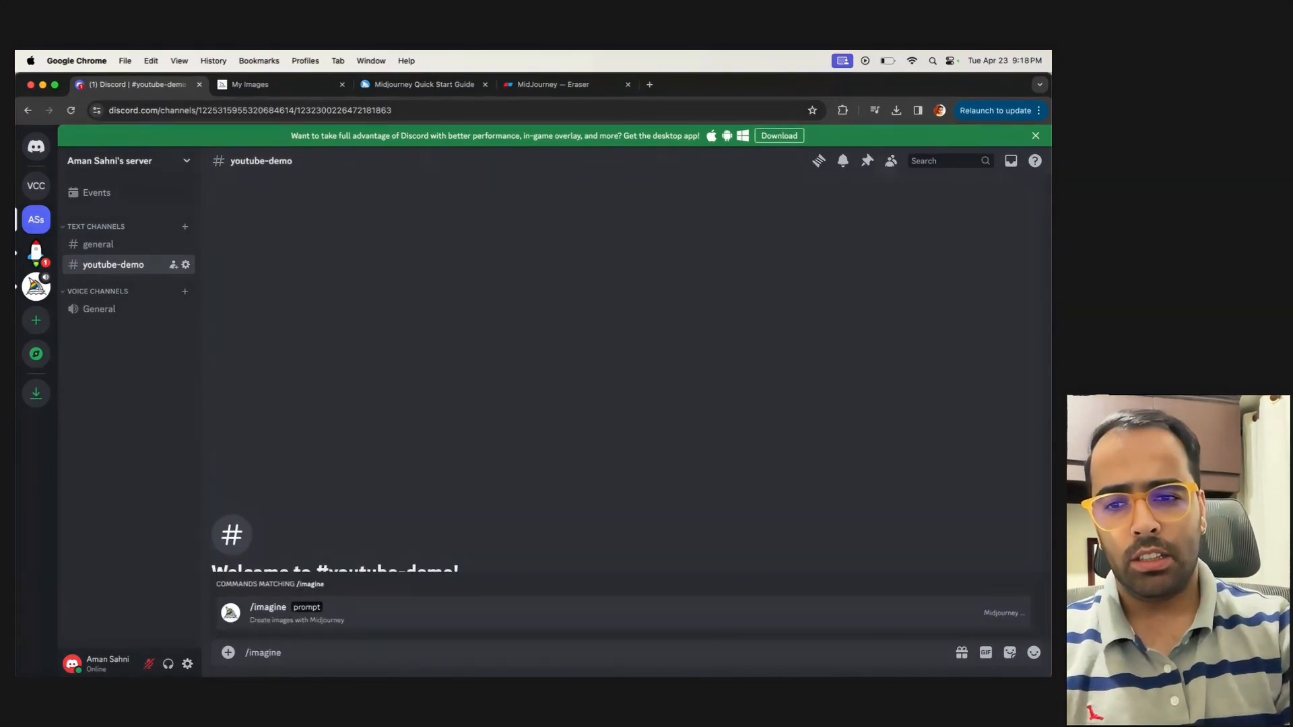
pyautogui.press('Tab')
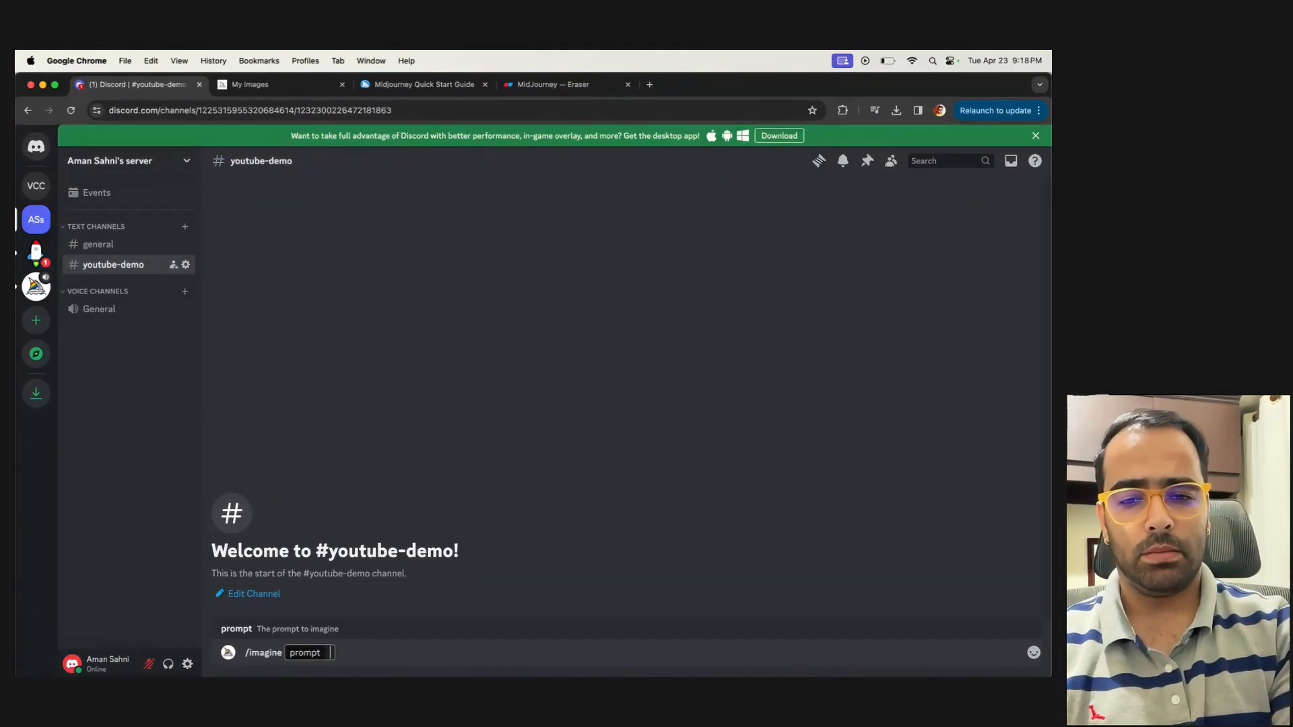
pyautogui.write('a pro')
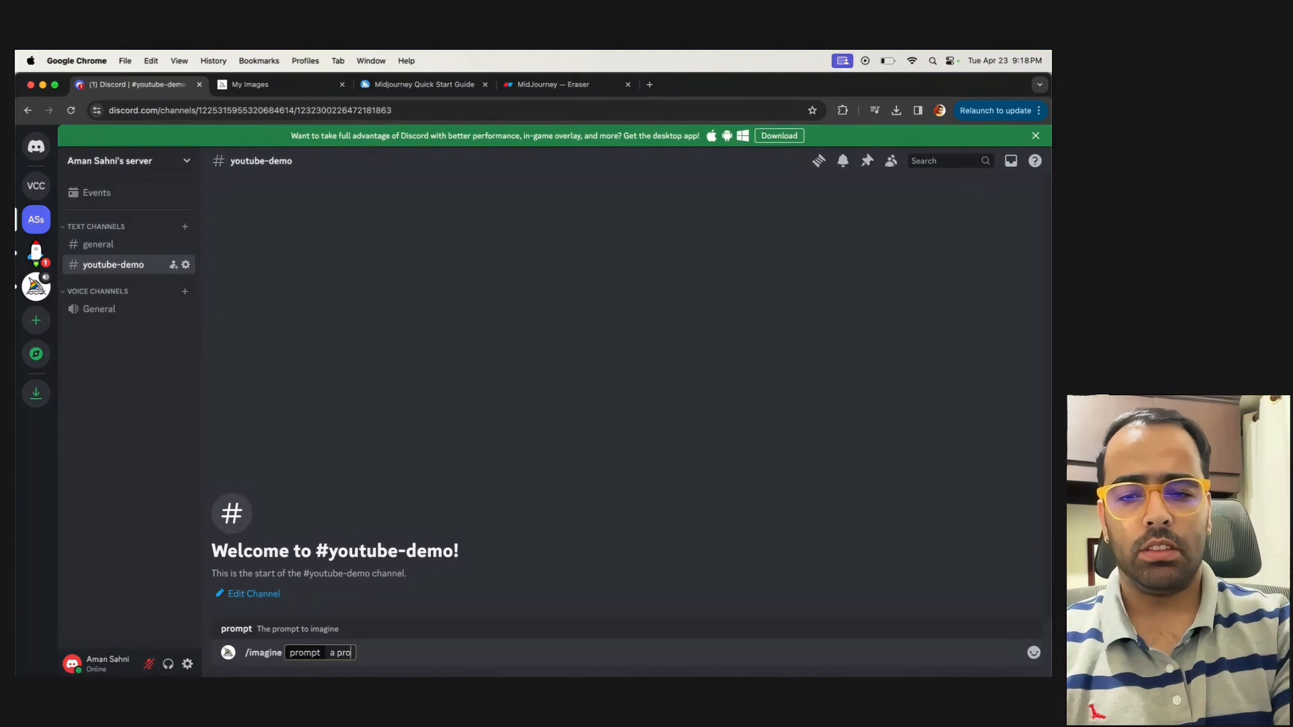
pyautogui.write('grammer workin')
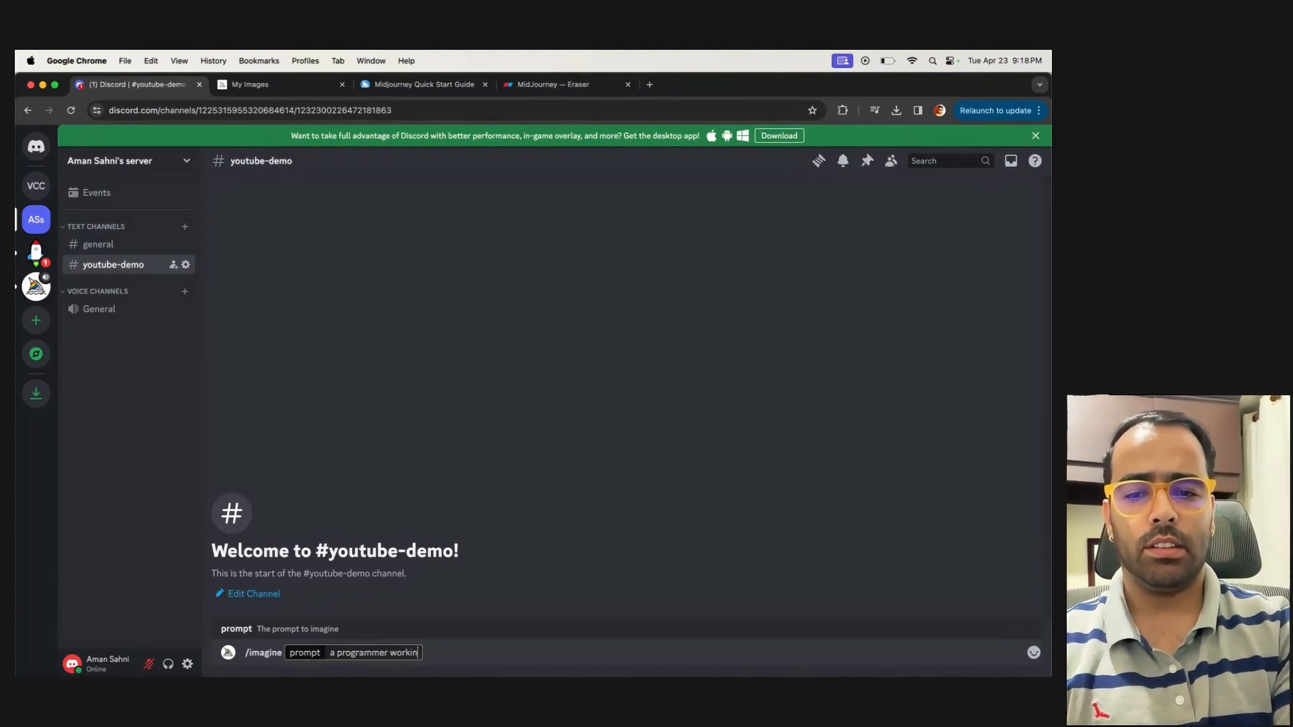
pyautogui.write('g in the office wi')
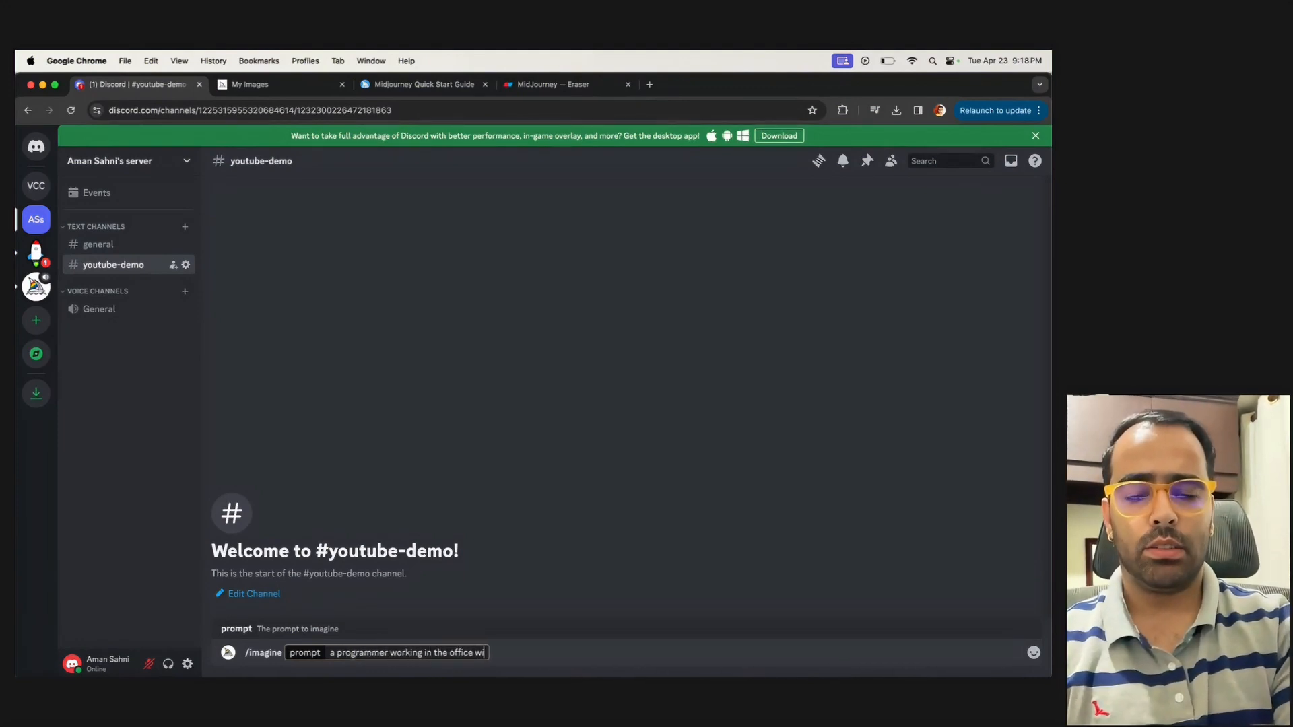
pyautogui.write('th beach background')
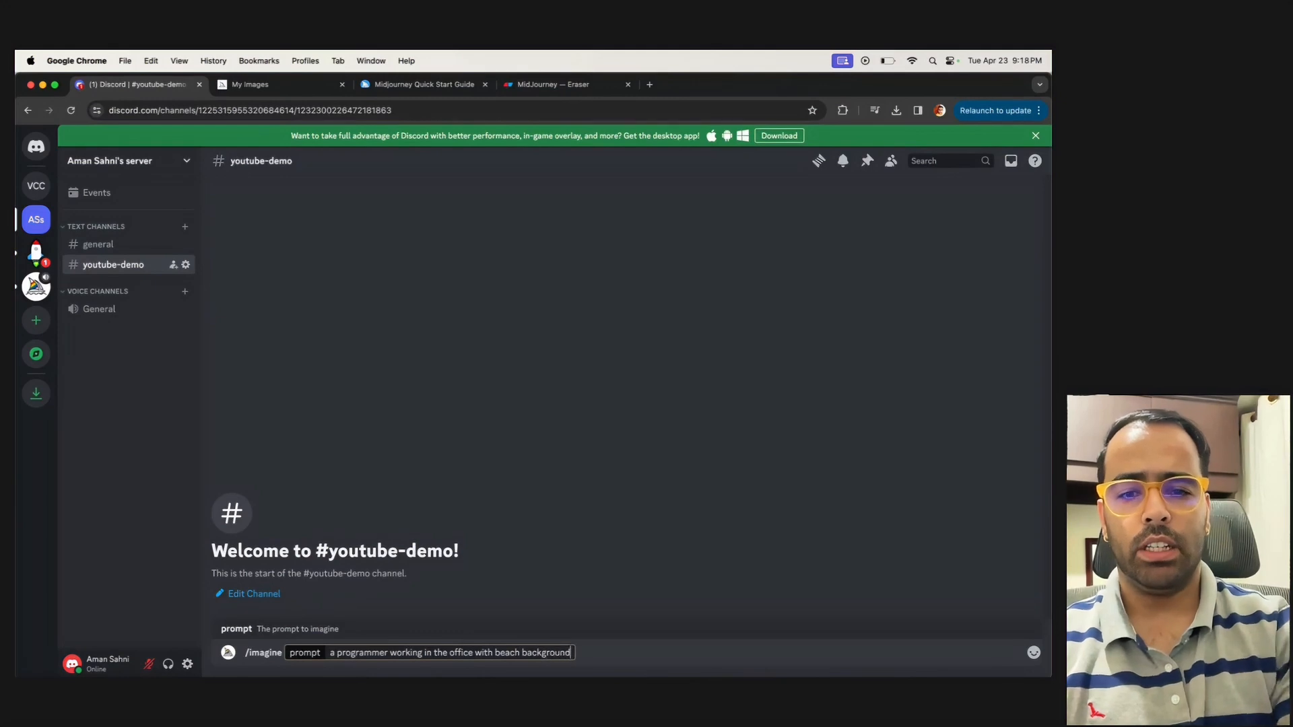
pyautogui.press('Return')
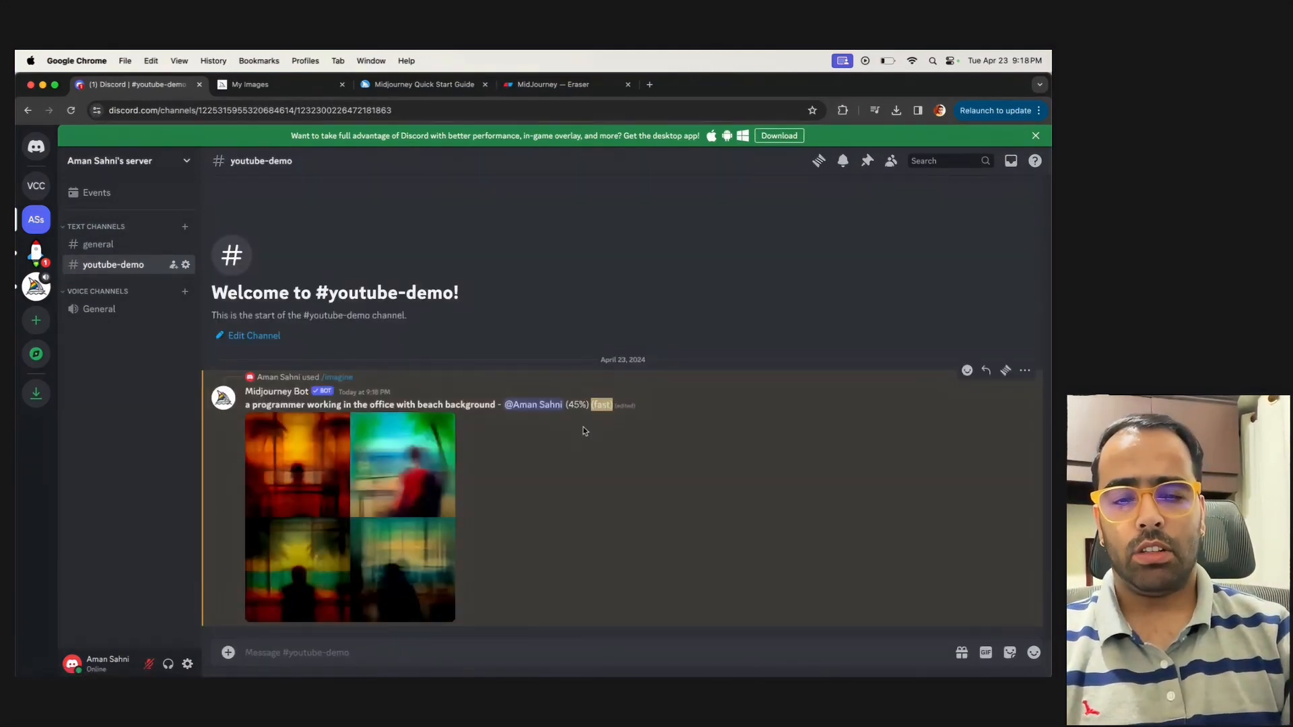
# Open the Prompts page under Writing Prompts in the Midjourney documentation and go to its Prompt Length and Details section
pyautogui.hotkey('ctrl', 'Tab')
pyautogui.hotkey('ctrl', 'Tab')
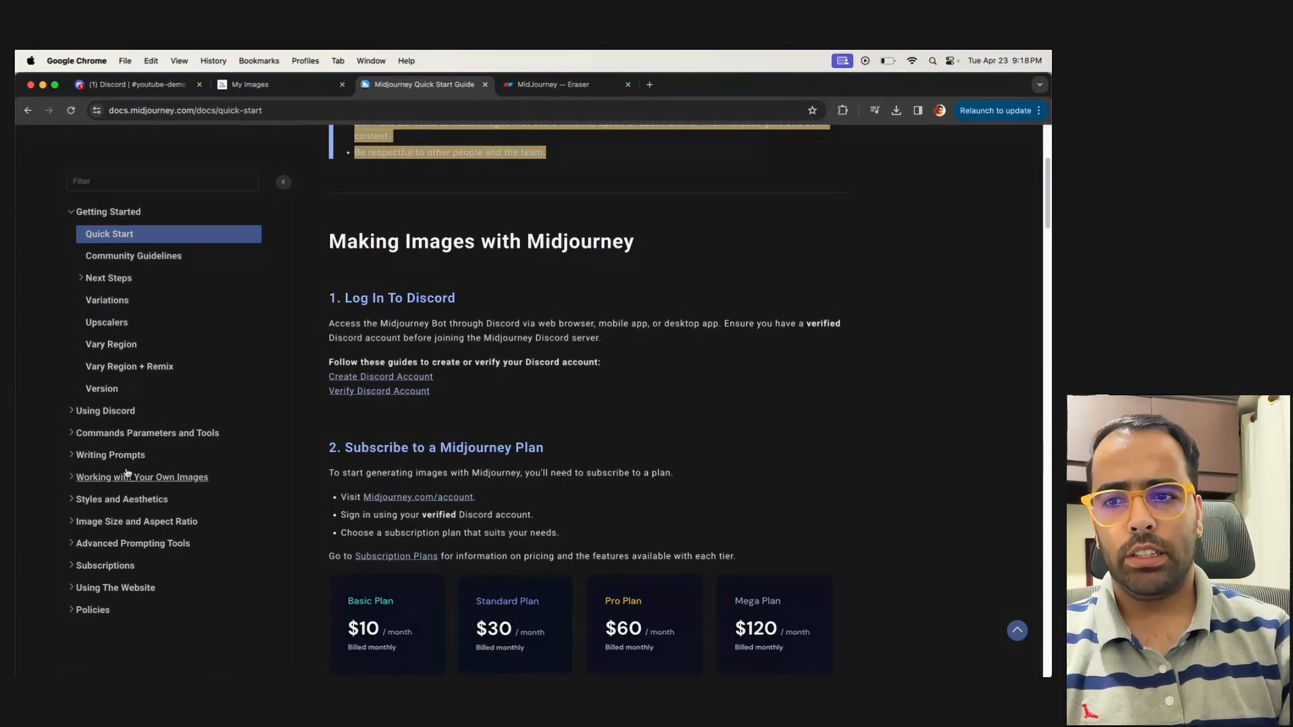
pyautogui.click(79, 456)
pyautogui.click(111, 480)
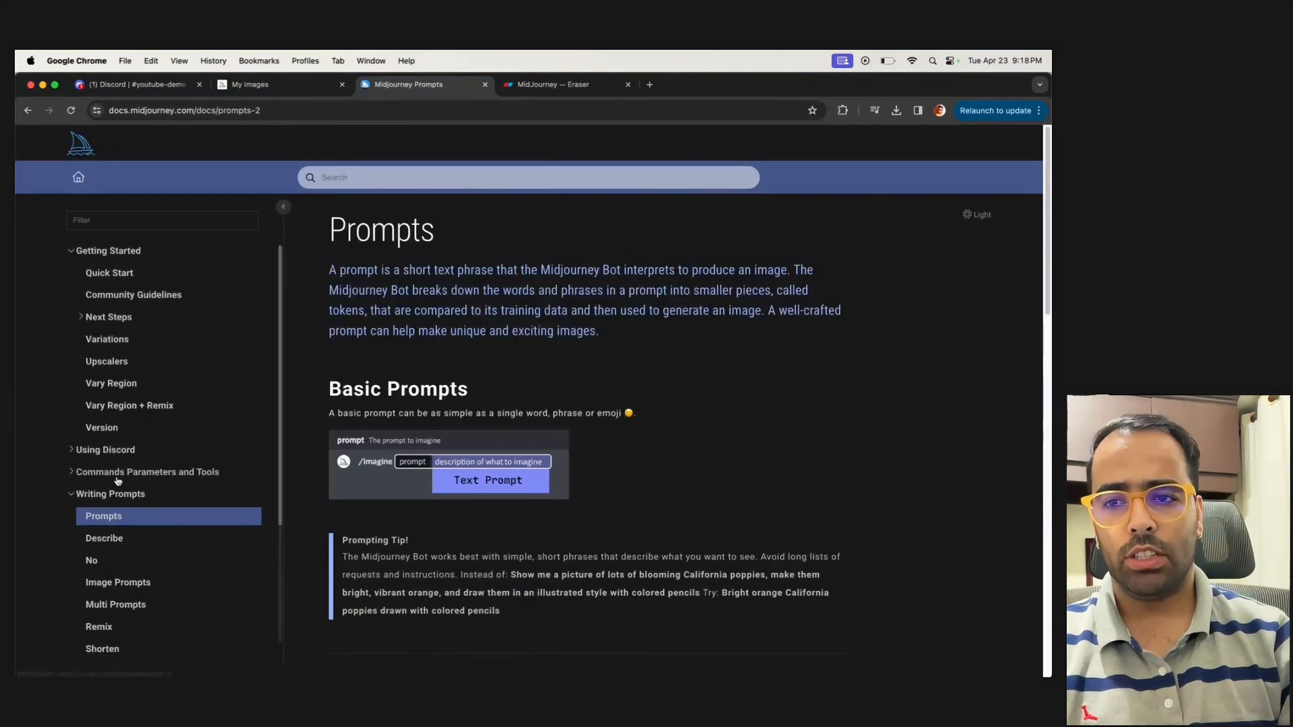
pyautogui.scroll(-15, 436, 465)
pyautogui.scroll(-1, 435, 465)
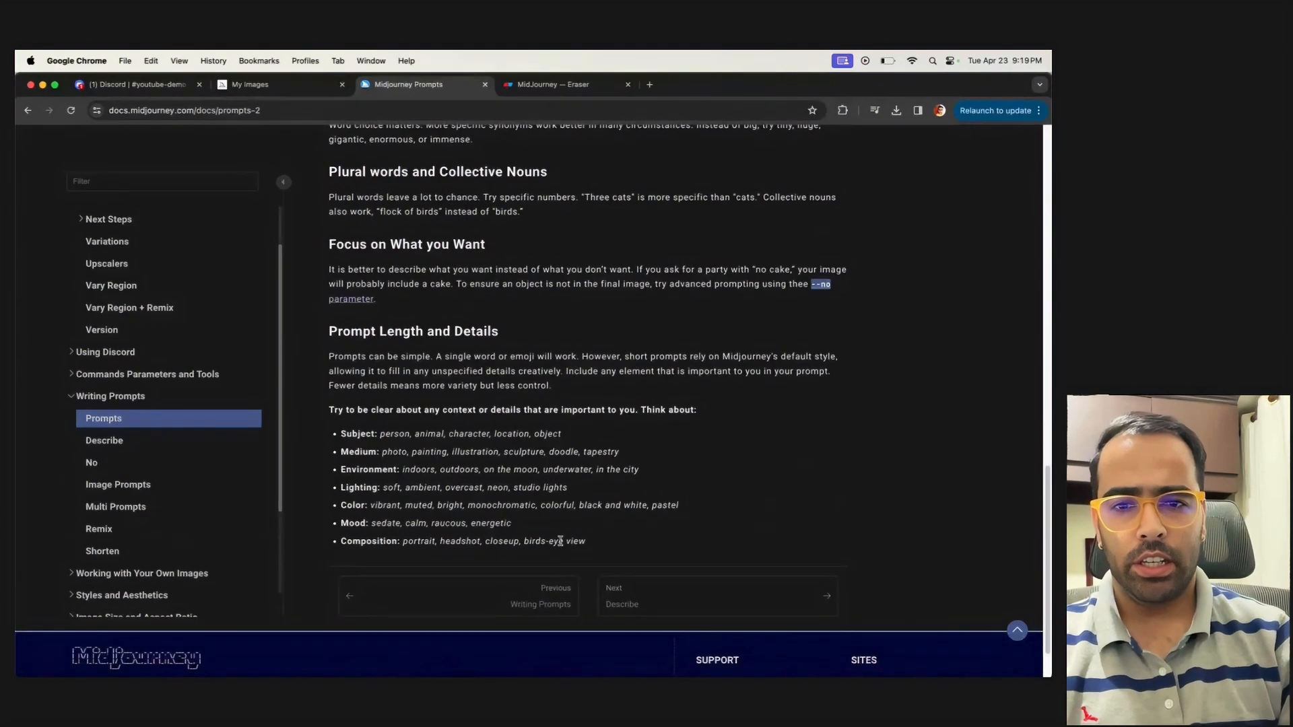
# Examine the recommended prompt details, highlighting medium, environment, lighting, color, mood and composition, and finally the whole list
pyautogui.moveTo(617, 544); pyautogui.dragTo(387, 454)
pyautogui.click(343, 437)
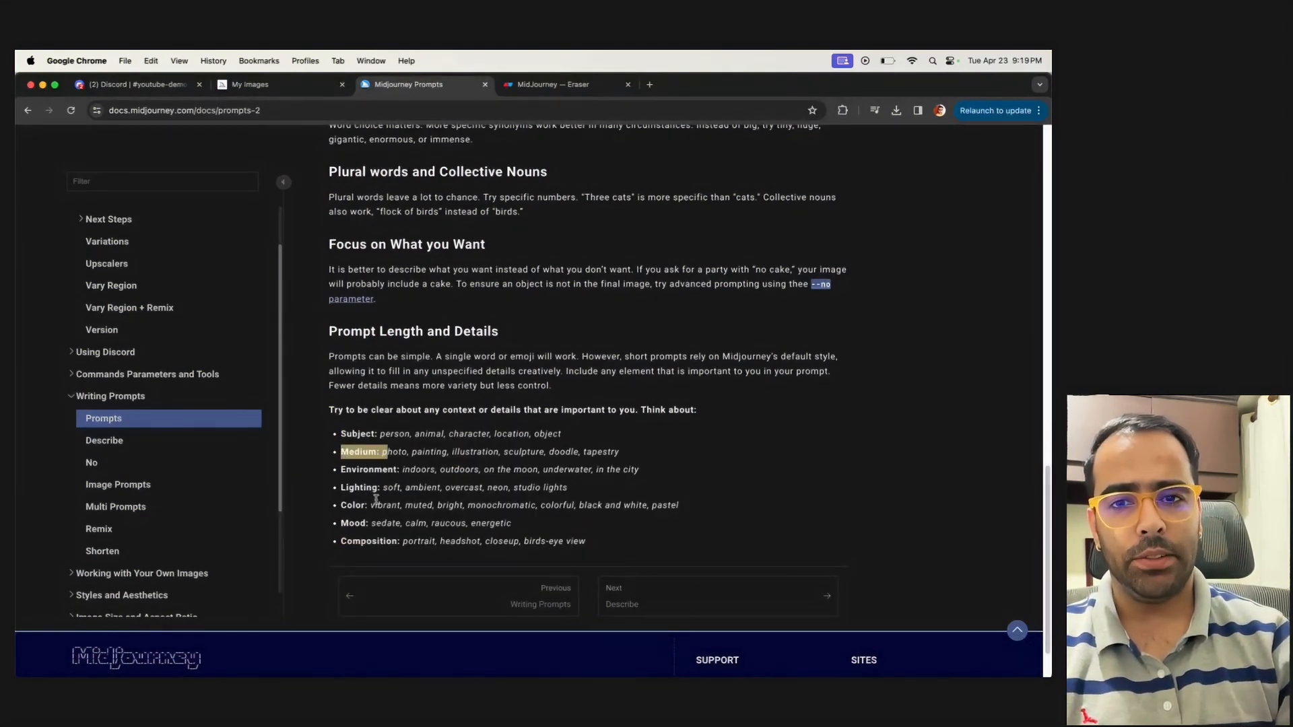
pyautogui.click(403, 453)
pyautogui.moveTo(545, 452); pyautogui.dragTo(478, 451)
pyautogui.moveTo(351, 469); pyautogui.dragTo(395, 470)
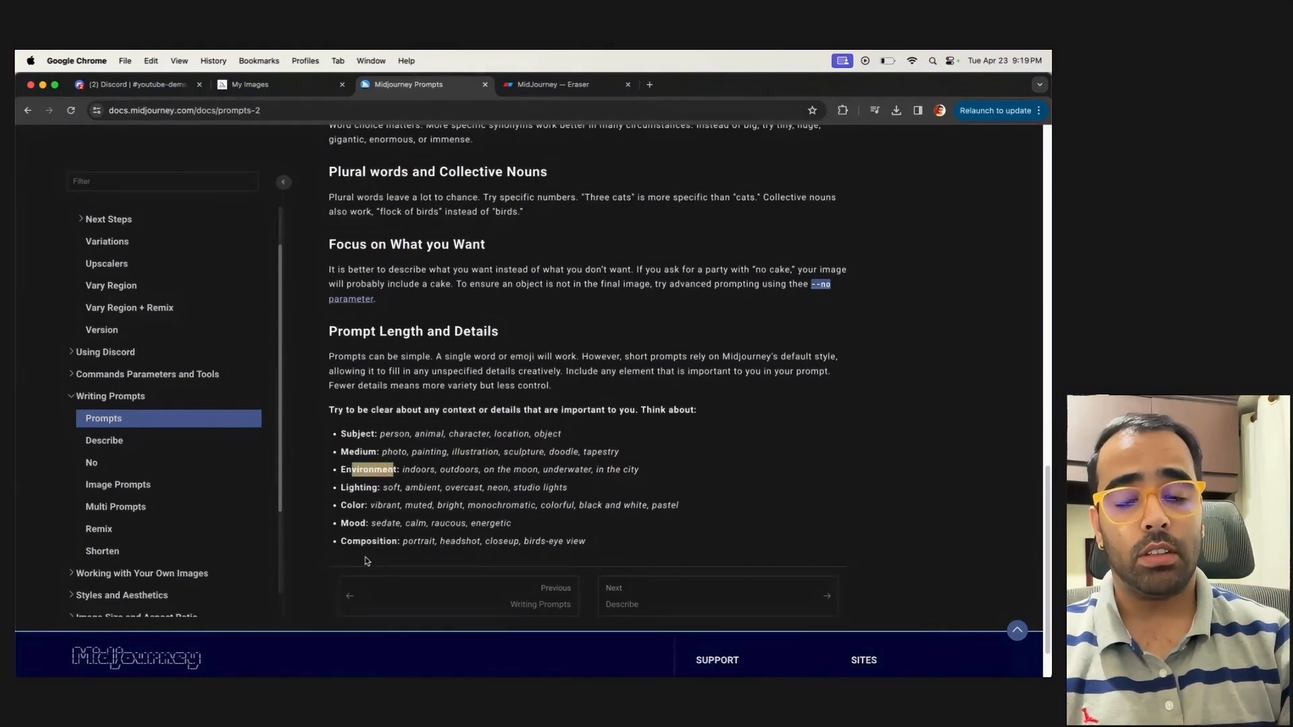
pyautogui.doubleClick(368, 488)
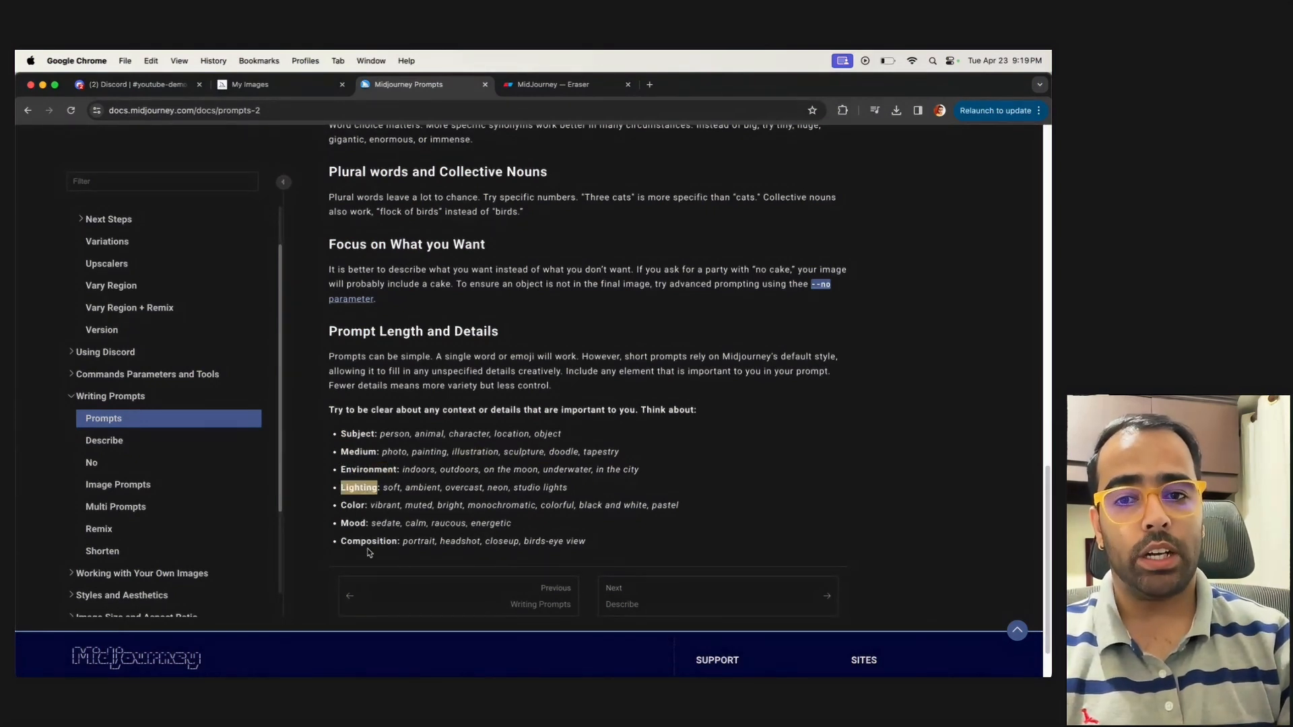
pyautogui.doubleClick(353, 505)
pyautogui.doubleClick(351, 524)
pyautogui.doubleClick(363, 542)
pyautogui.moveTo(616, 545); pyautogui.dragTo(330, 431)
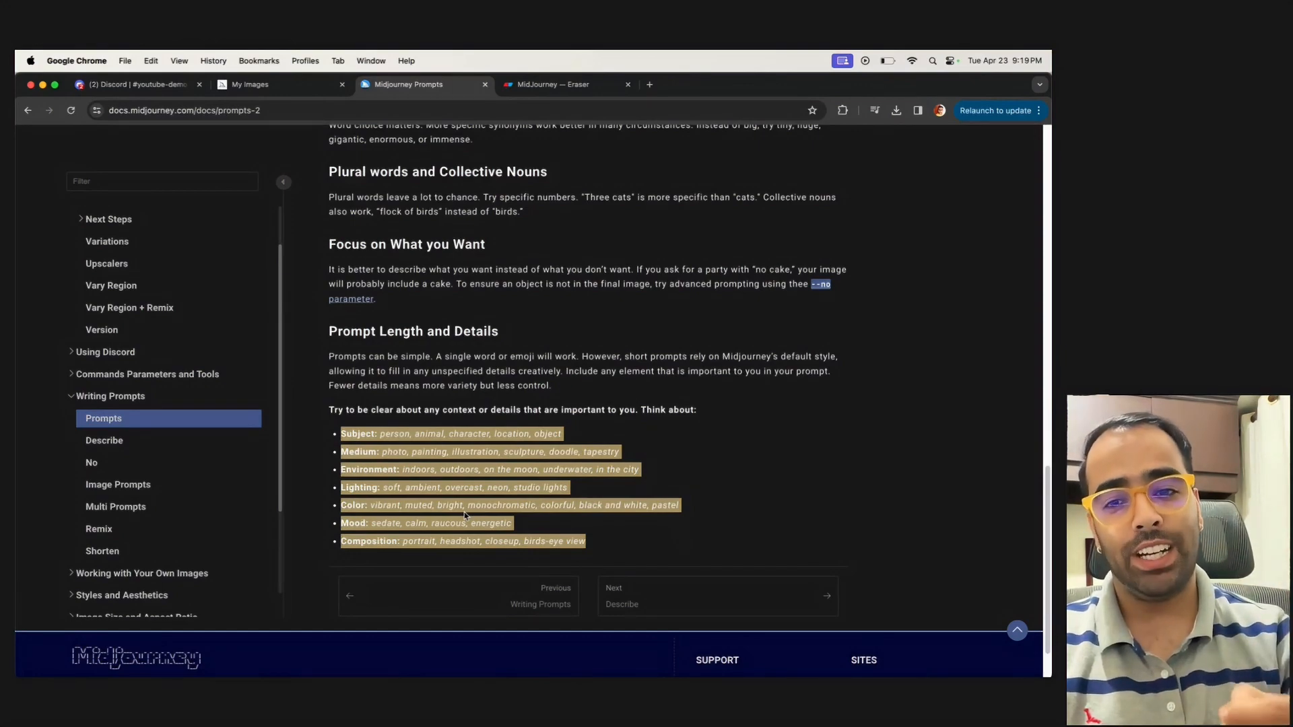
# Return to the My Images gallery and look through earlier pictures as examples of detailed prompting
pyautogui.click(263, 89)
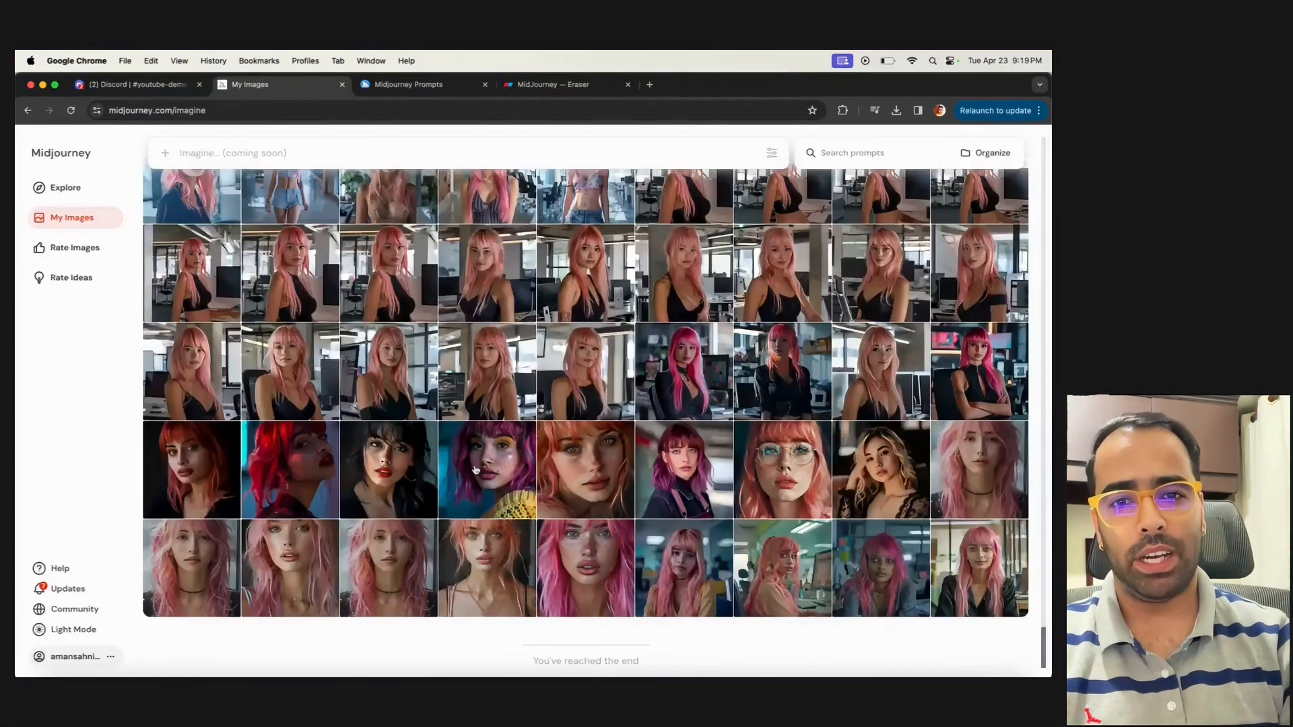
pyautogui.scroll(3, 484, 448)
pyautogui.scroll(-5, 485, 448)
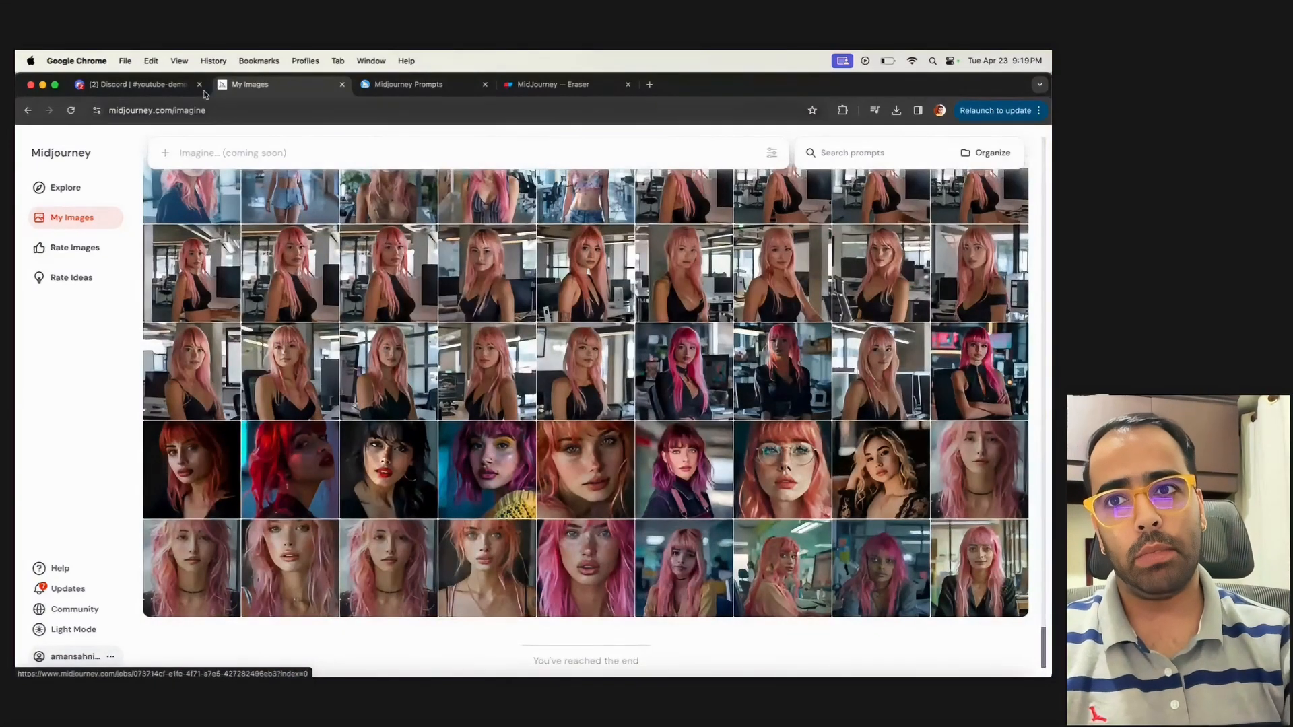
# Switch back to Discord's youtube-demo channel and review the finished programmer-on-the-beach image grid and its prompt text
pyautogui.click(151, 89)
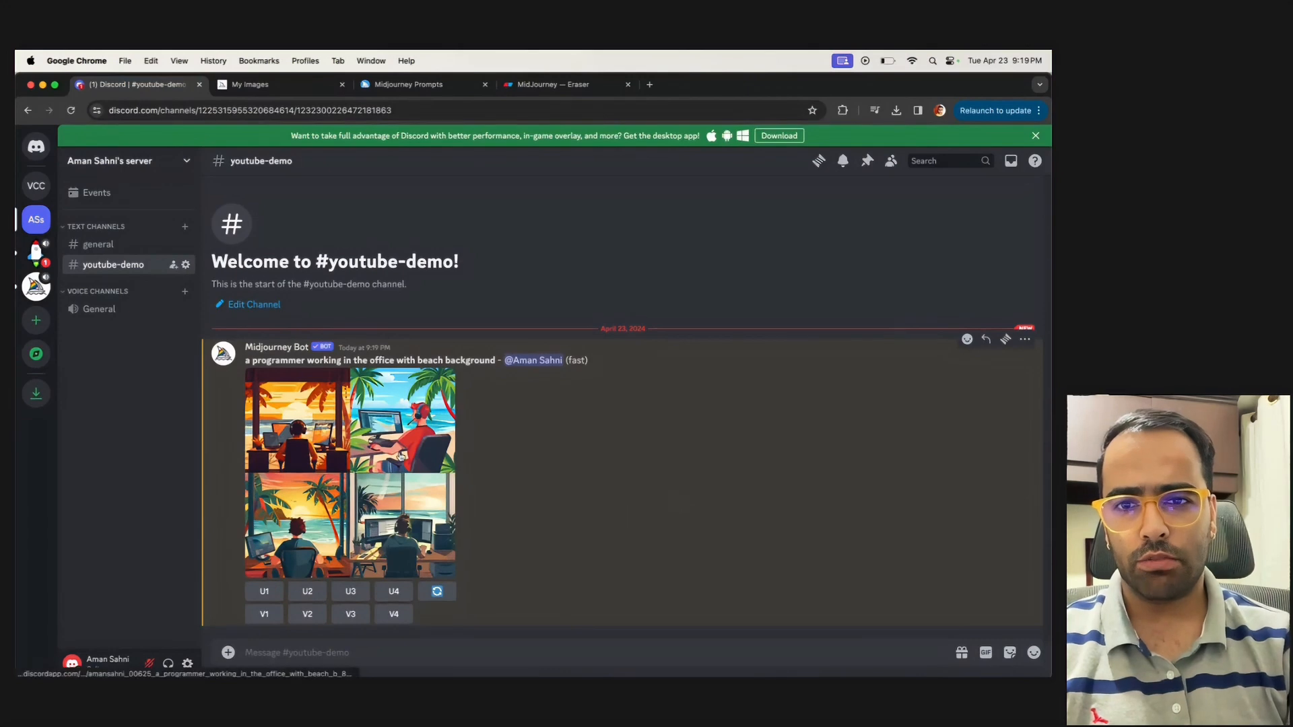
pyautogui.moveTo(246, 360); pyautogui.dragTo(497, 358)
pyautogui.click(431, 472)
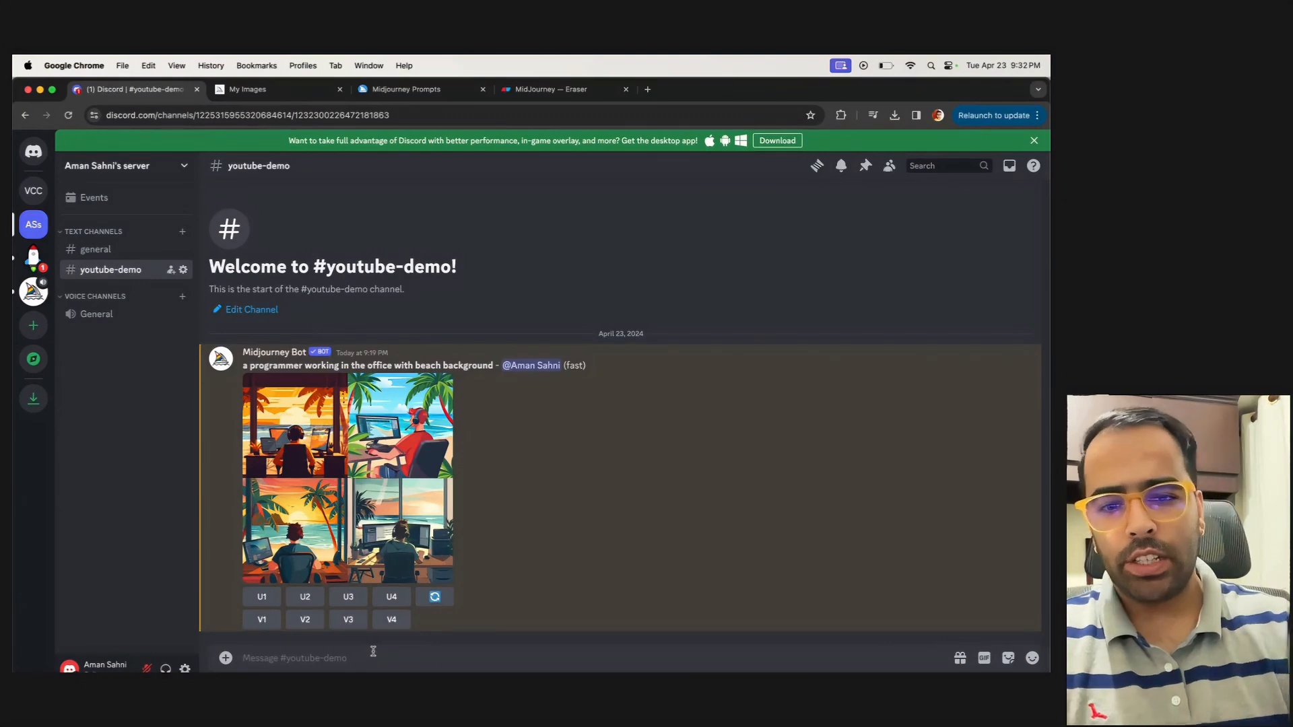
# Start an /imagine command in Discord and fill its prompt with the Indian Instagram influencer example copied from the MidJourney notes in Eraser
pyautogui.write('/imagine')
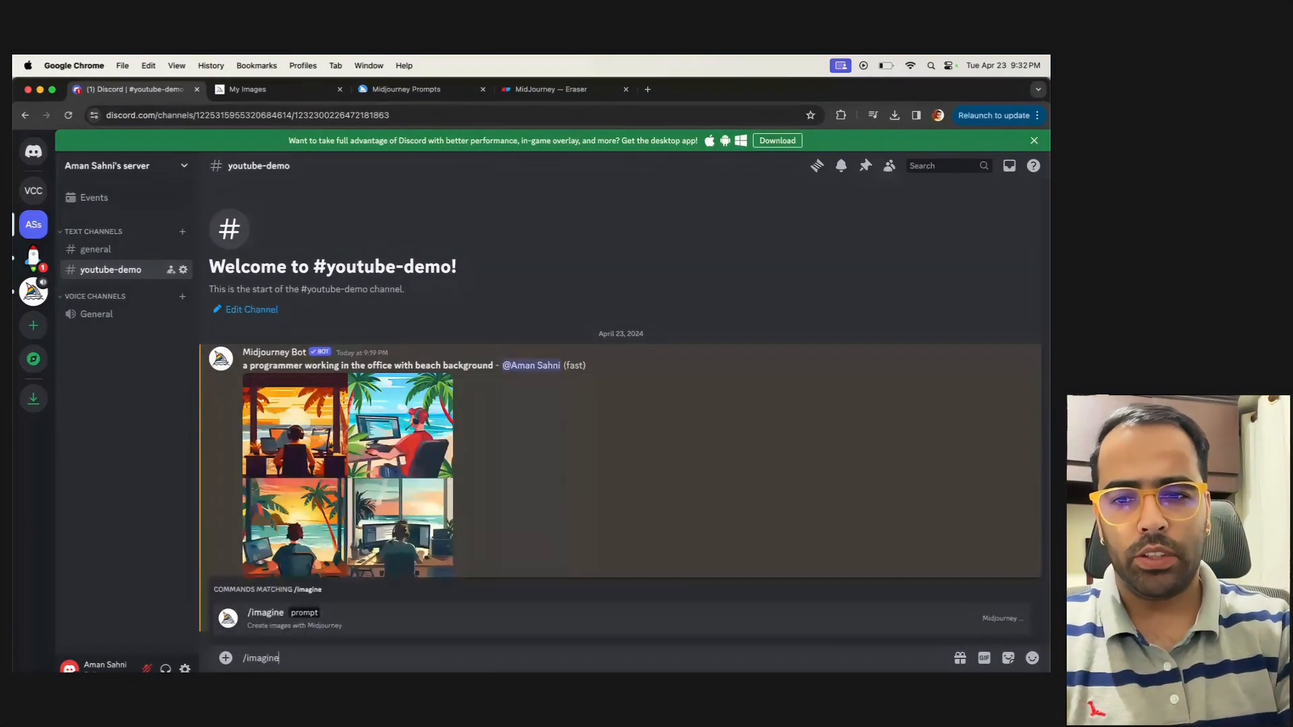
pyautogui.press('Return')
pyautogui.click(502, 90)
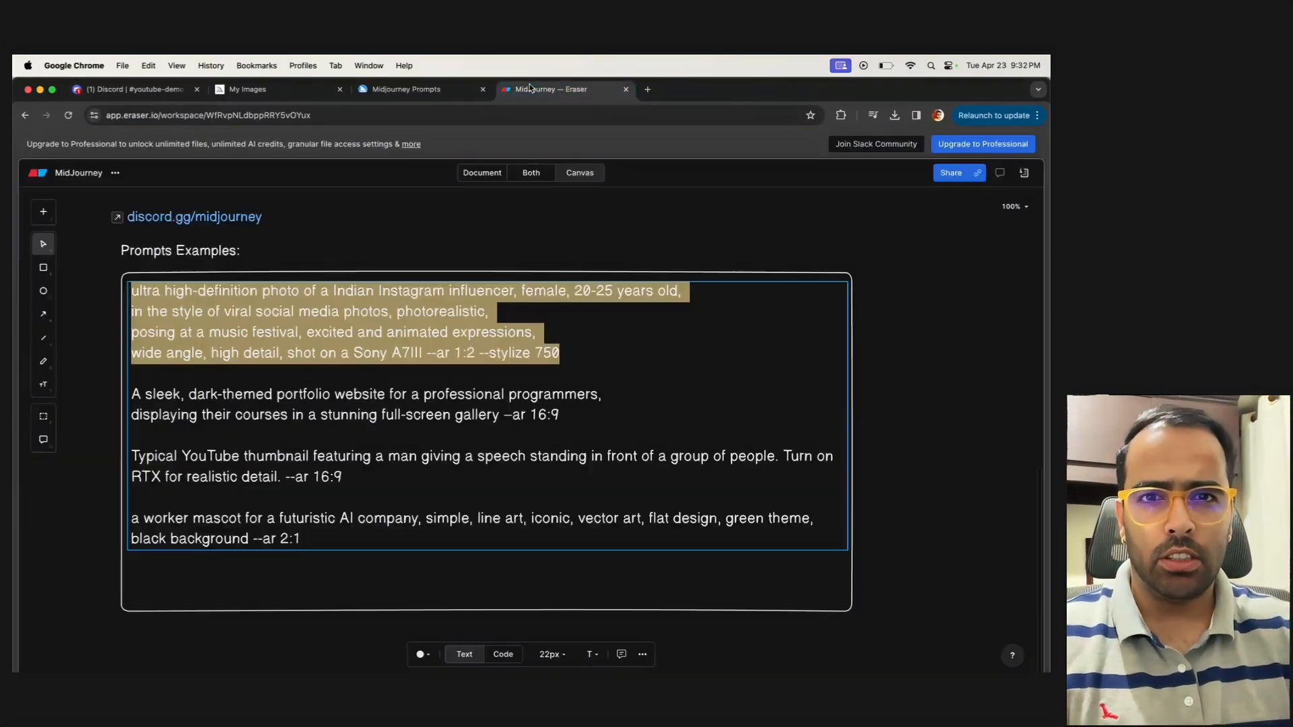
pyautogui.tripleClick(561, 356)
pyautogui.moveTo(560, 355); pyautogui.dragTo(128, 294)
pyautogui.press('super+c')
pyautogui.click(145, 89)
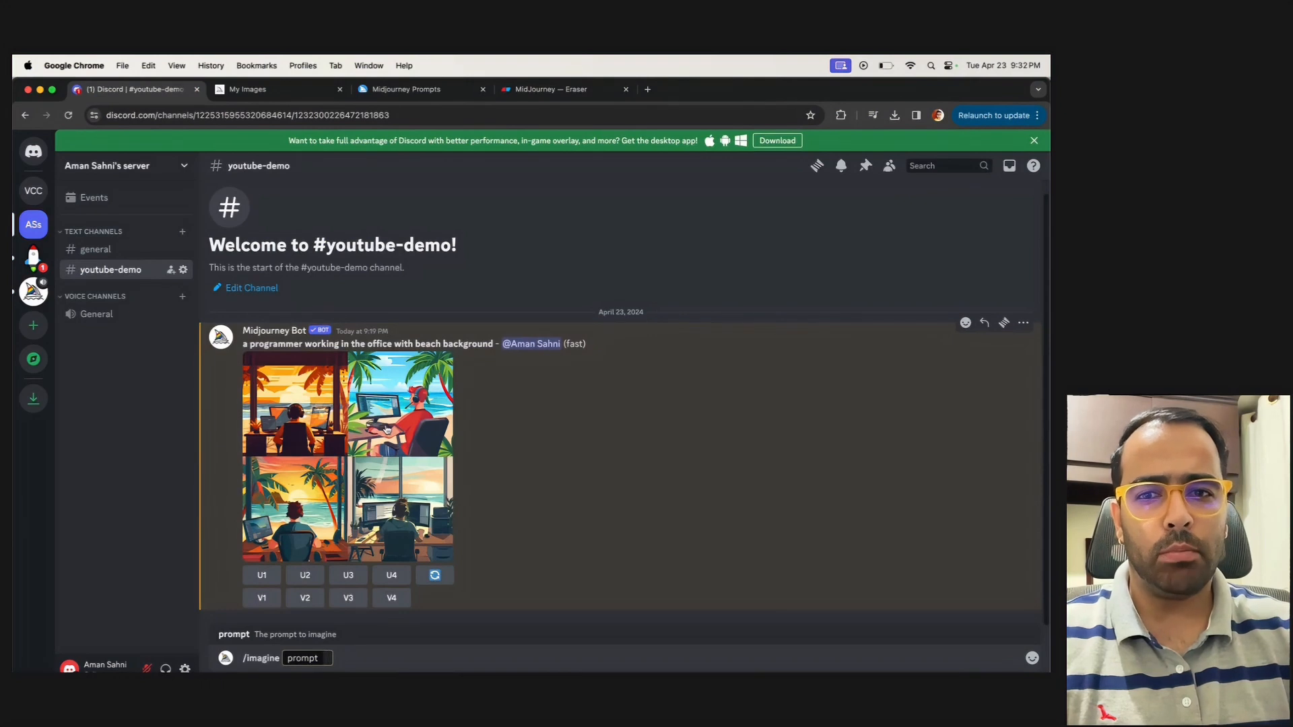
pyautogui.press('super+v')
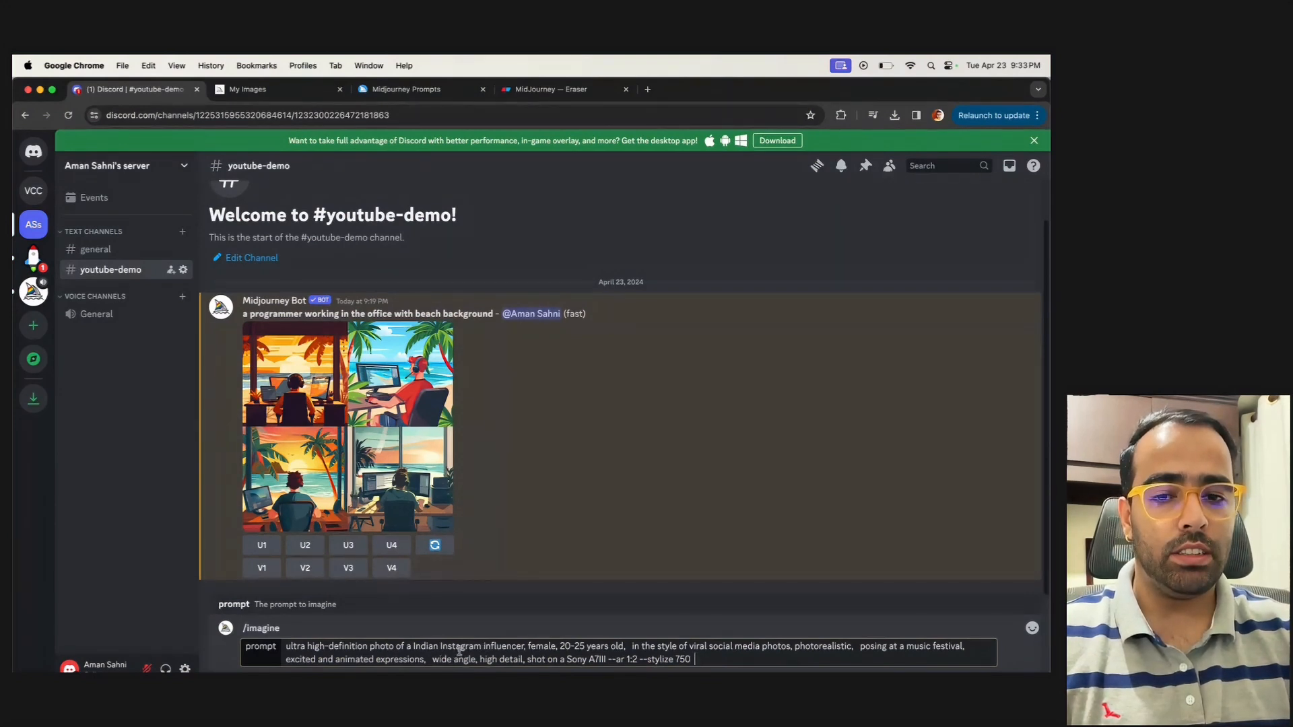
# Insert "corporate programmer" before "influencer", replace the music festival pose with "working in the office", and submit the prompt
pyautogui.click(483, 646)
pyautogui.write('corporate progr')
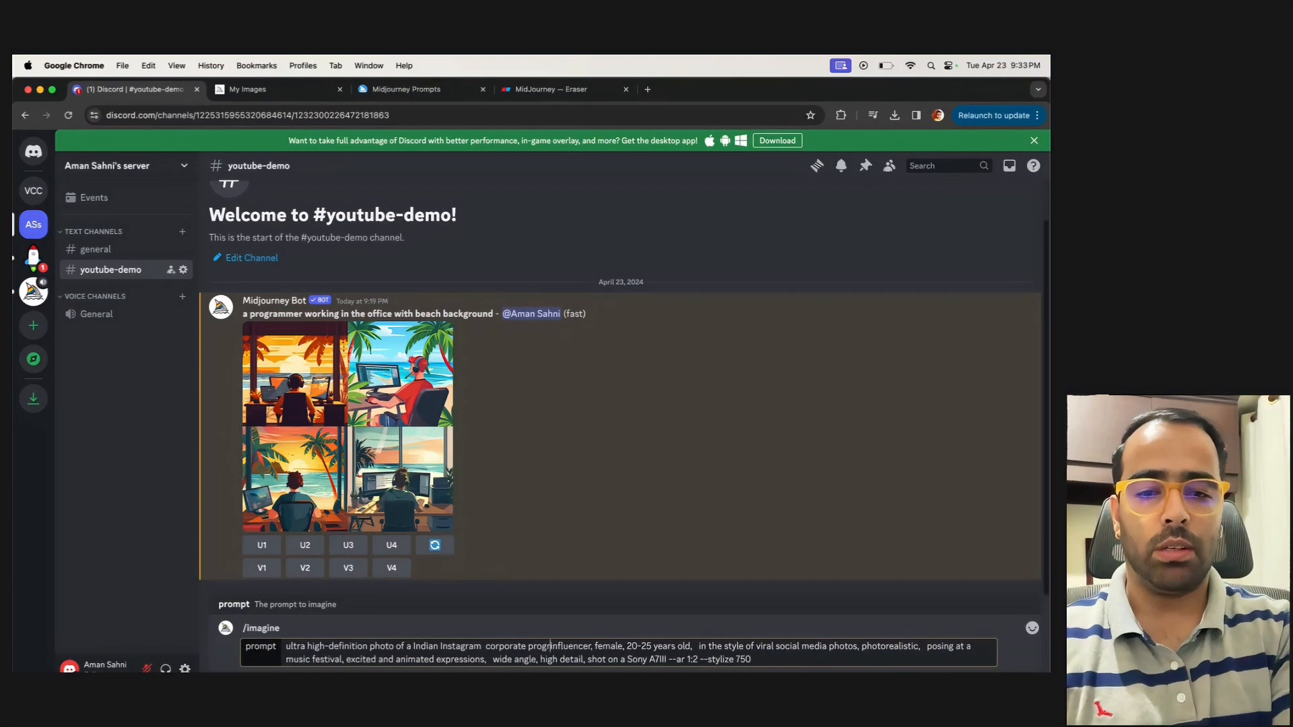
pyautogui.write('ammer')
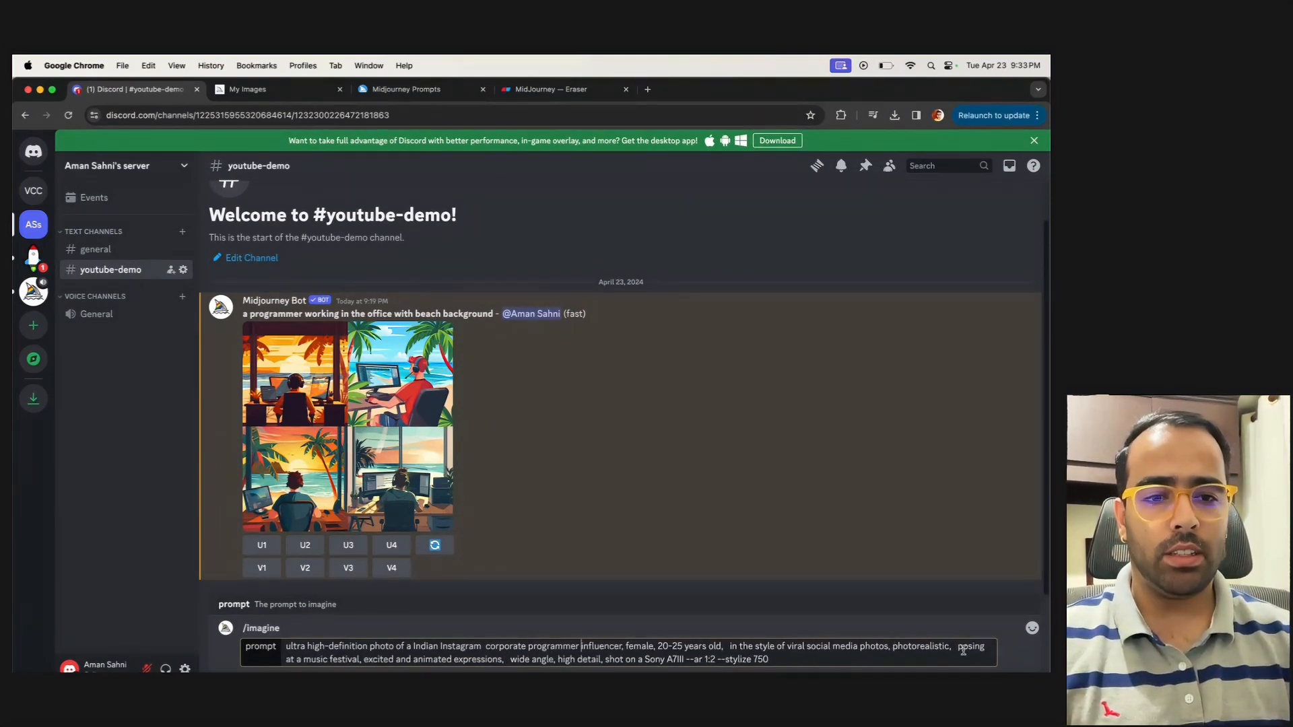
pyautogui.moveTo(961, 647); pyautogui.dragTo(359, 662)
pyautogui.write('working in the office')
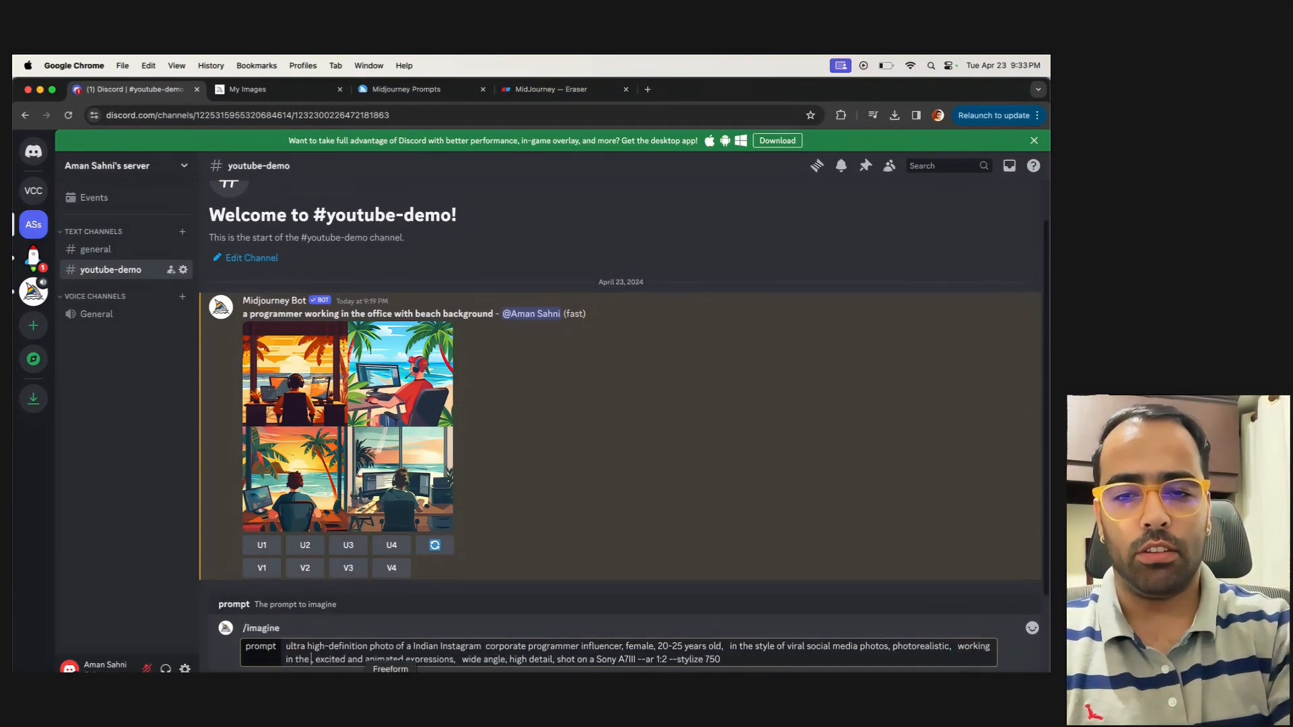
pyautogui.press('Return')
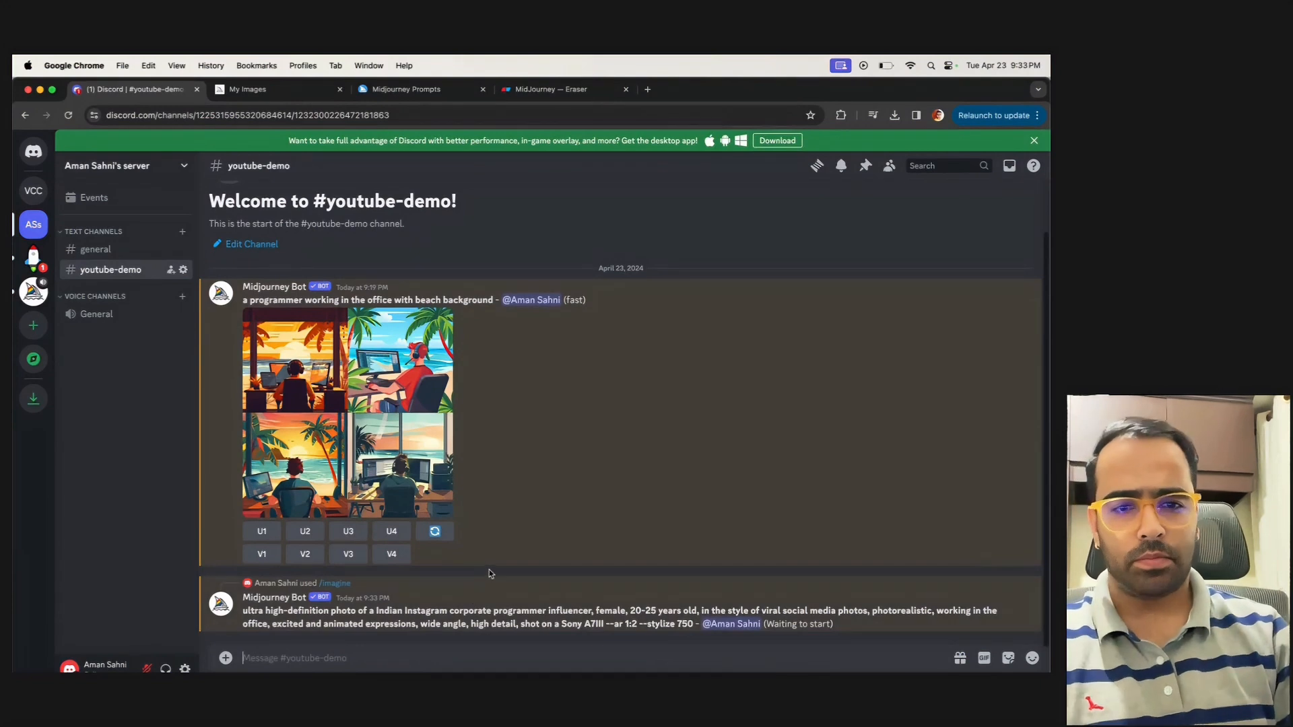
# Check the influencer job's generation status and view the finished four-image grid enlarged
pyautogui.moveTo(835, 627); pyautogui.dragTo(774, 625)
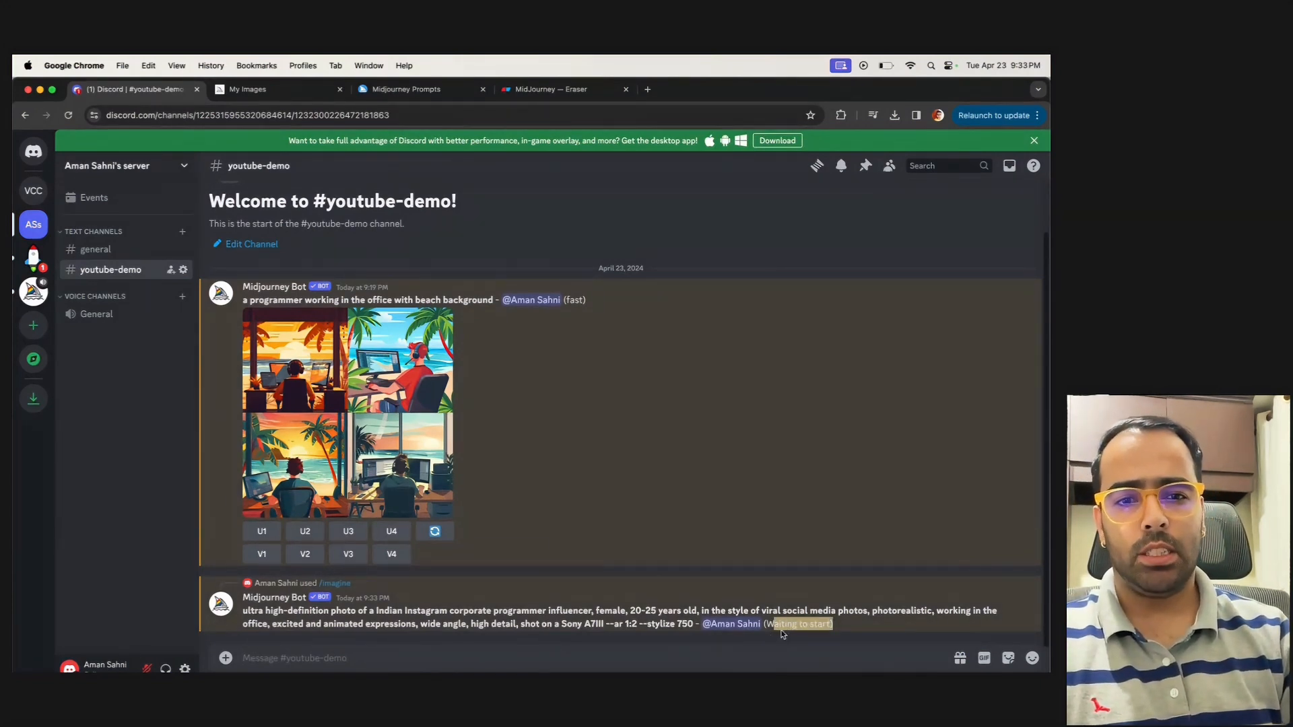
pyautogui.moveTo(802, 626); pyautogui.dragTo(785, 625)
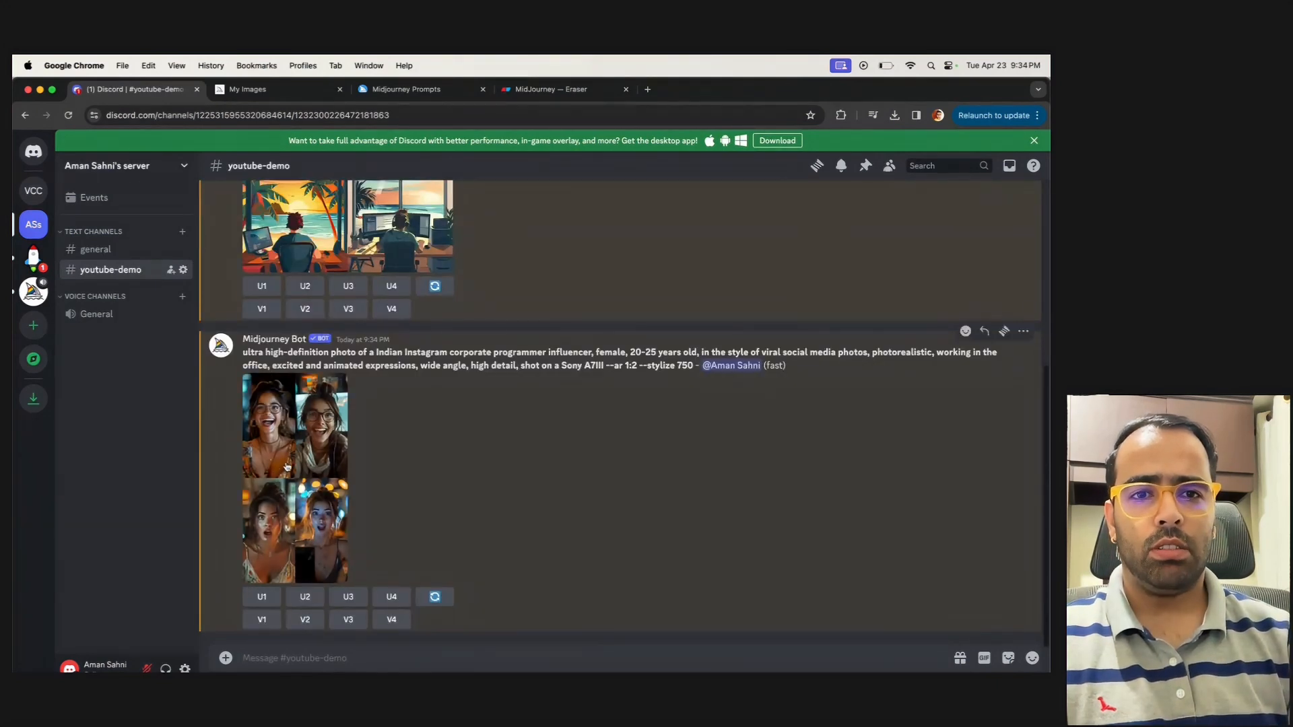
pyautogui.click(286, 466)
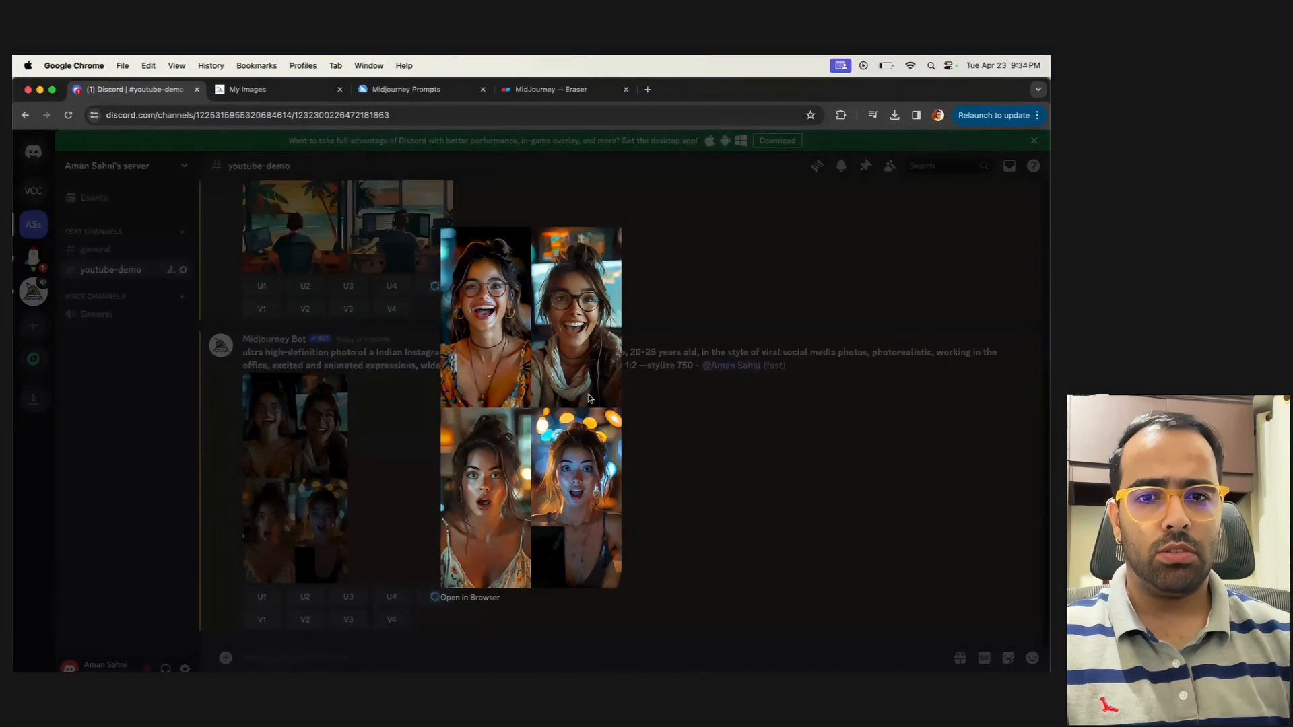
pyautogui.click(668, 430)
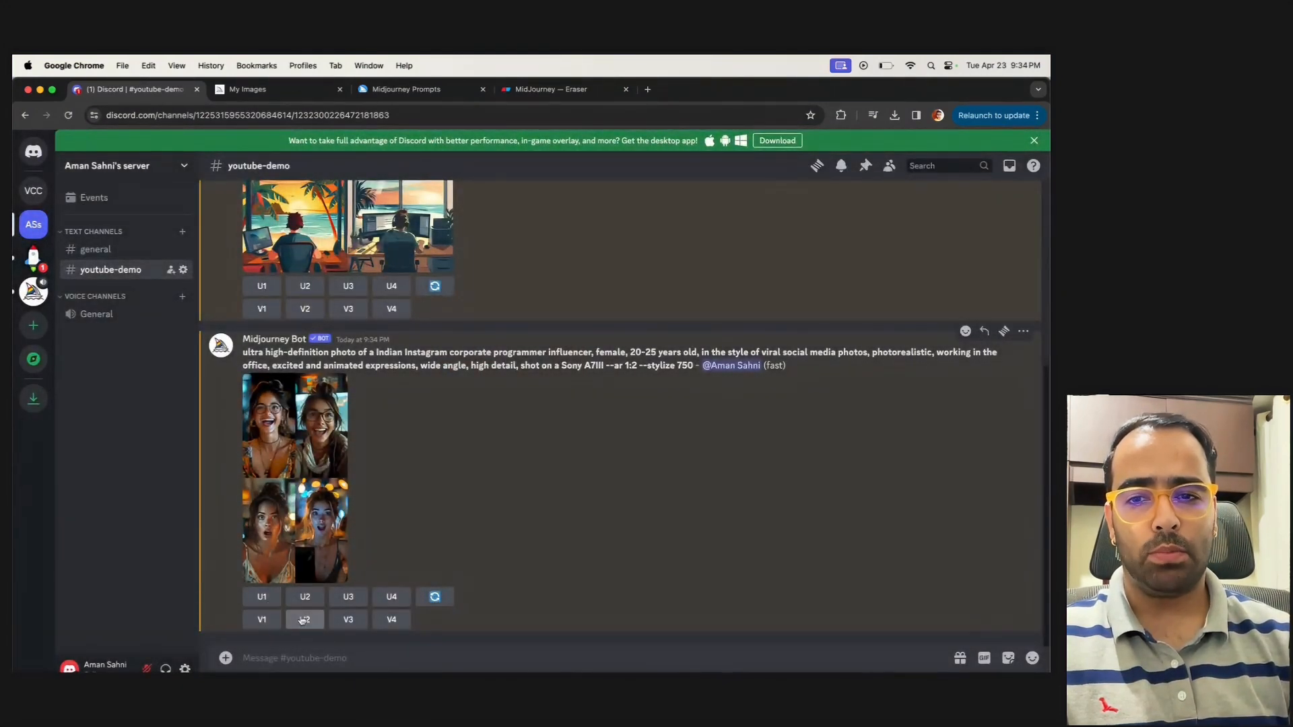
# Generate variations of the third influencer image and upscale the first one
pyautogui.click(261, 618)
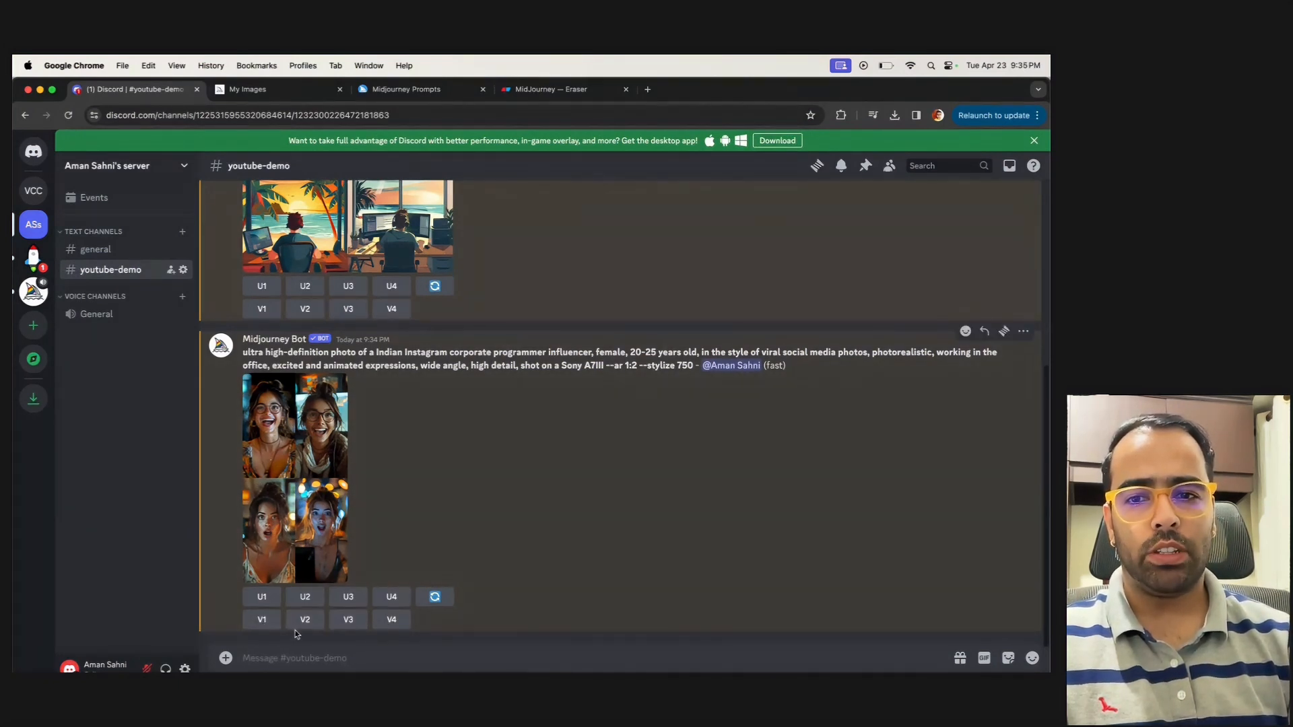
pyautogui.click(348, 620)
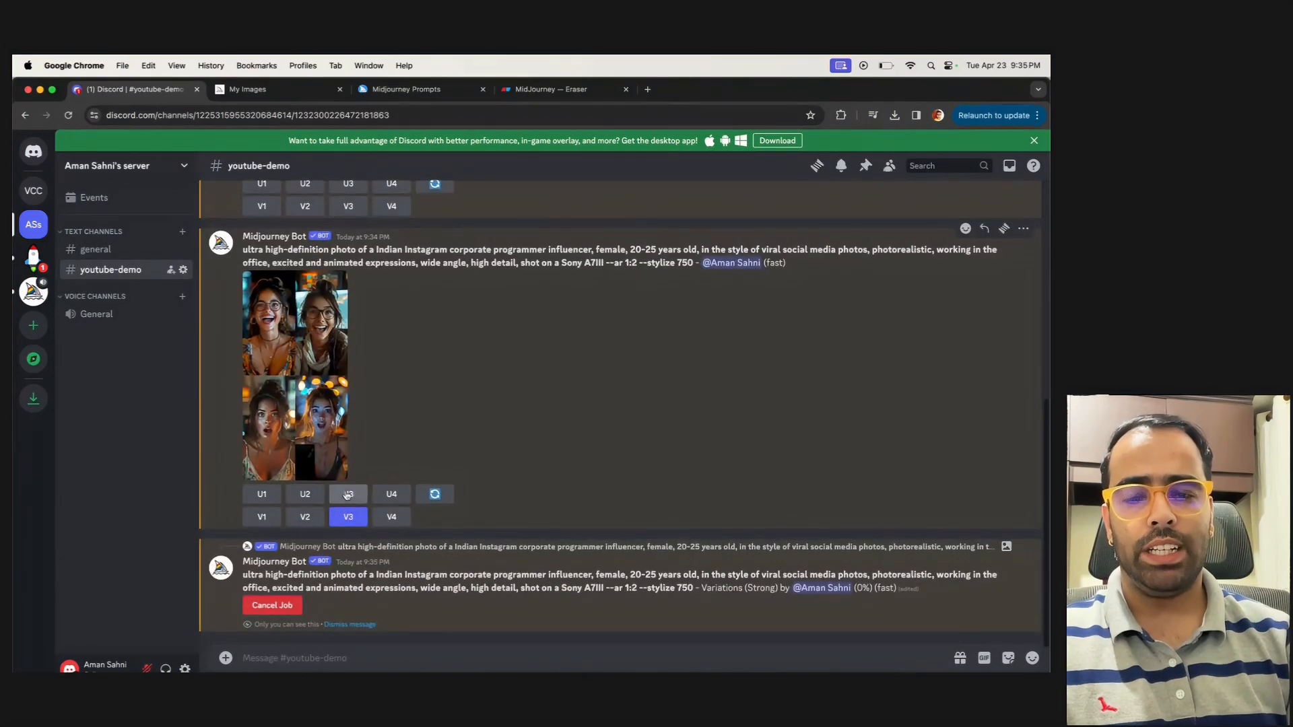
pyautogui.click(262, 496)
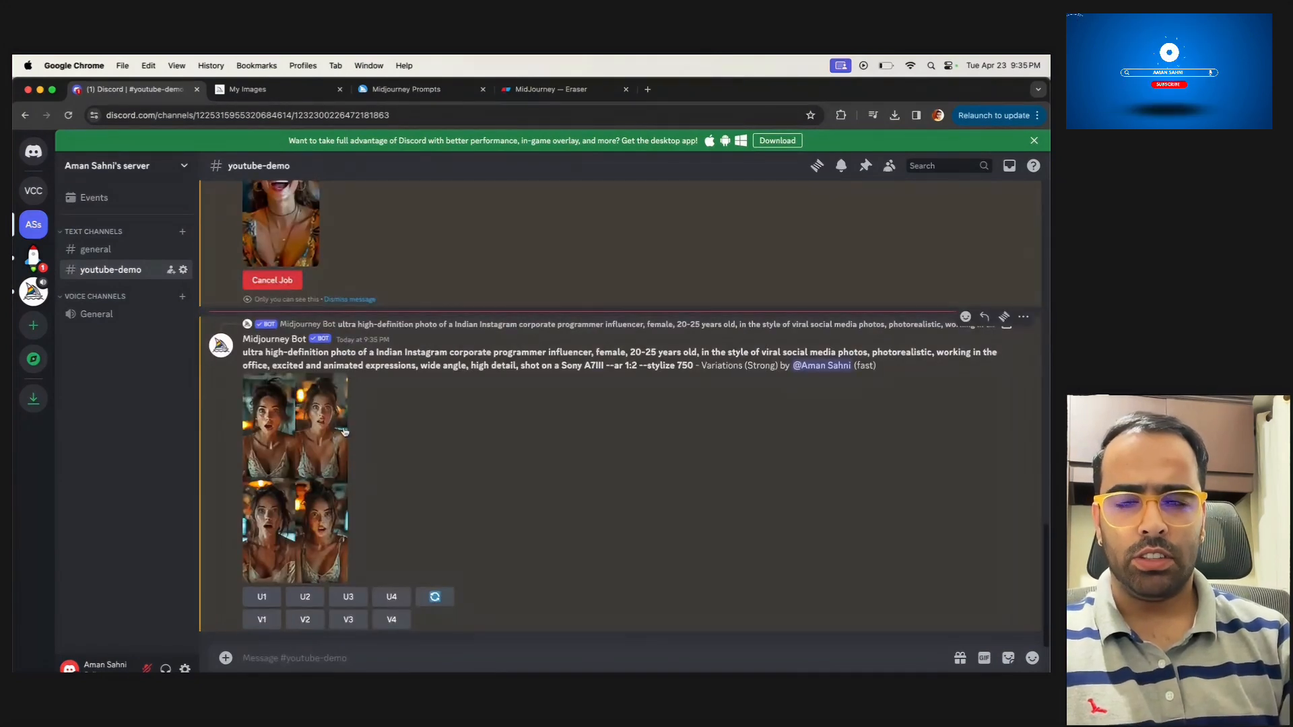
# View the strong variations grid enlarged and review the prompt text above it
pyautogui.click(295, 473)
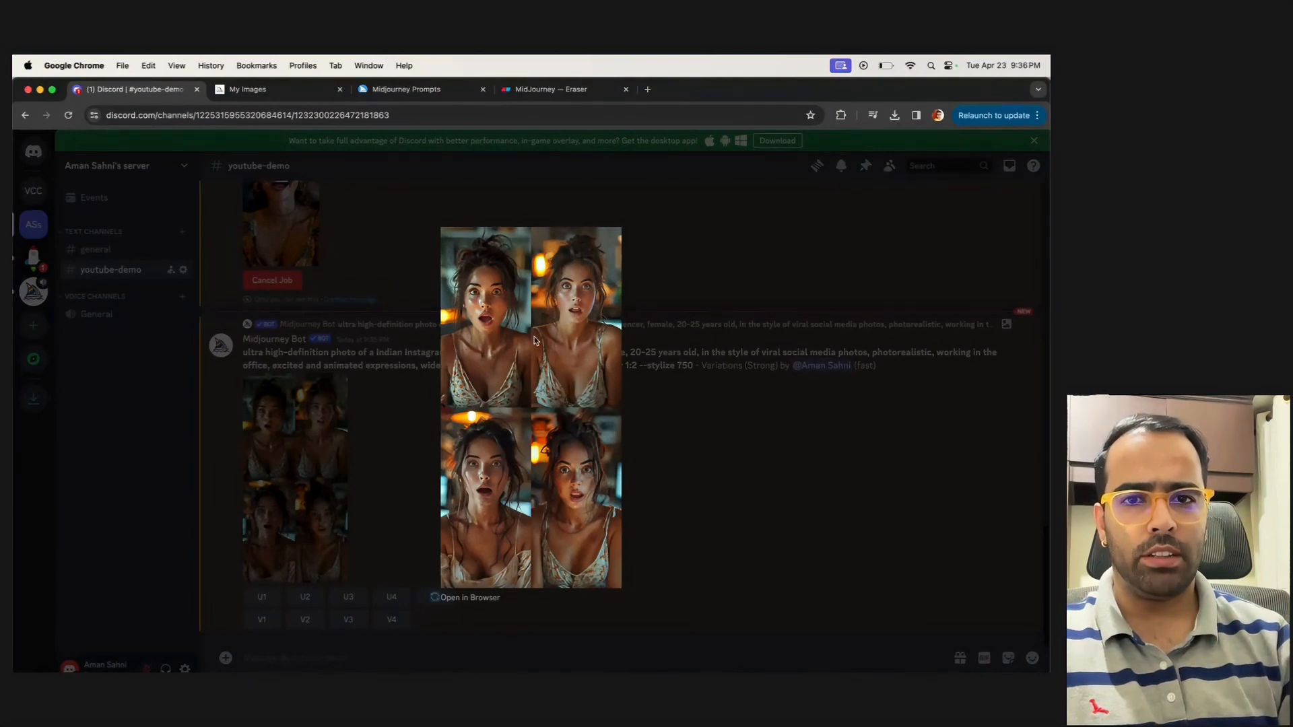
pyautogui.click(675, 414)
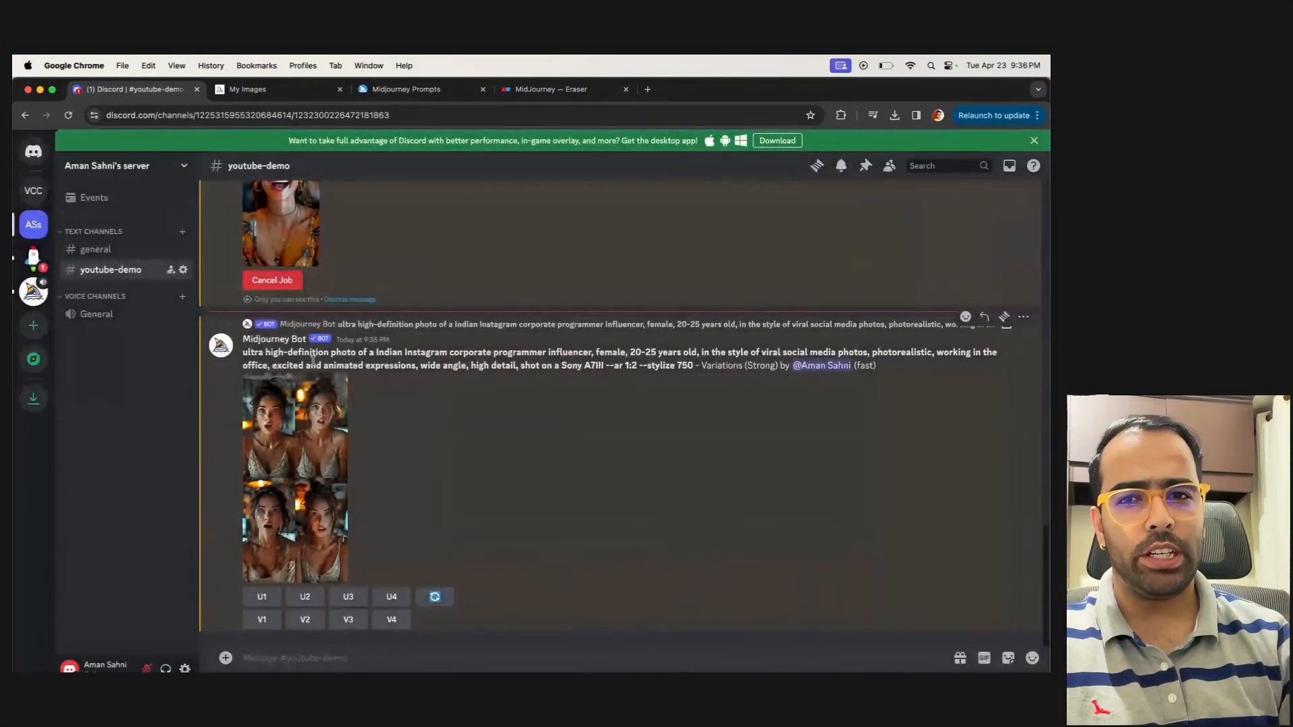
pyautogui.moveTo(244, 352); pyautogui.dragTo(683, 368)
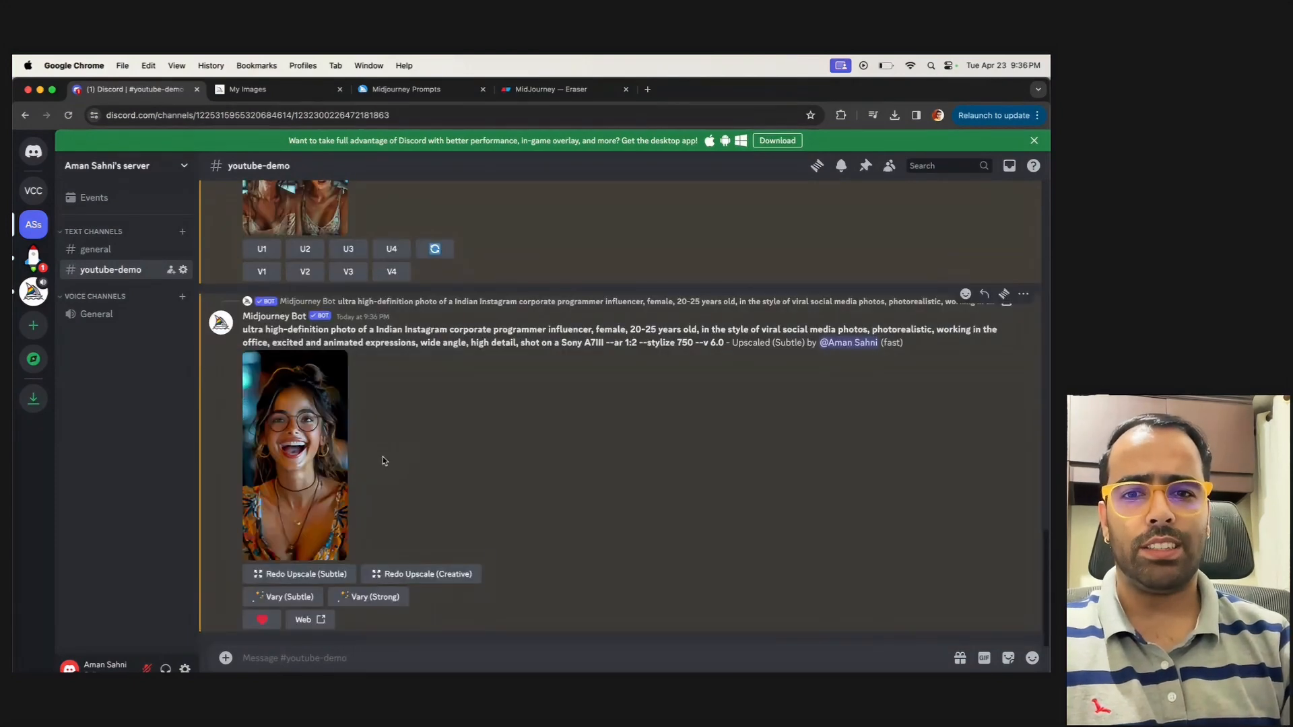
# Compare the variations grid with the Upscaled (Subtle) image of the laughing woman, viewing each enlarged
pyautogui.scroll(3, 501, 428)
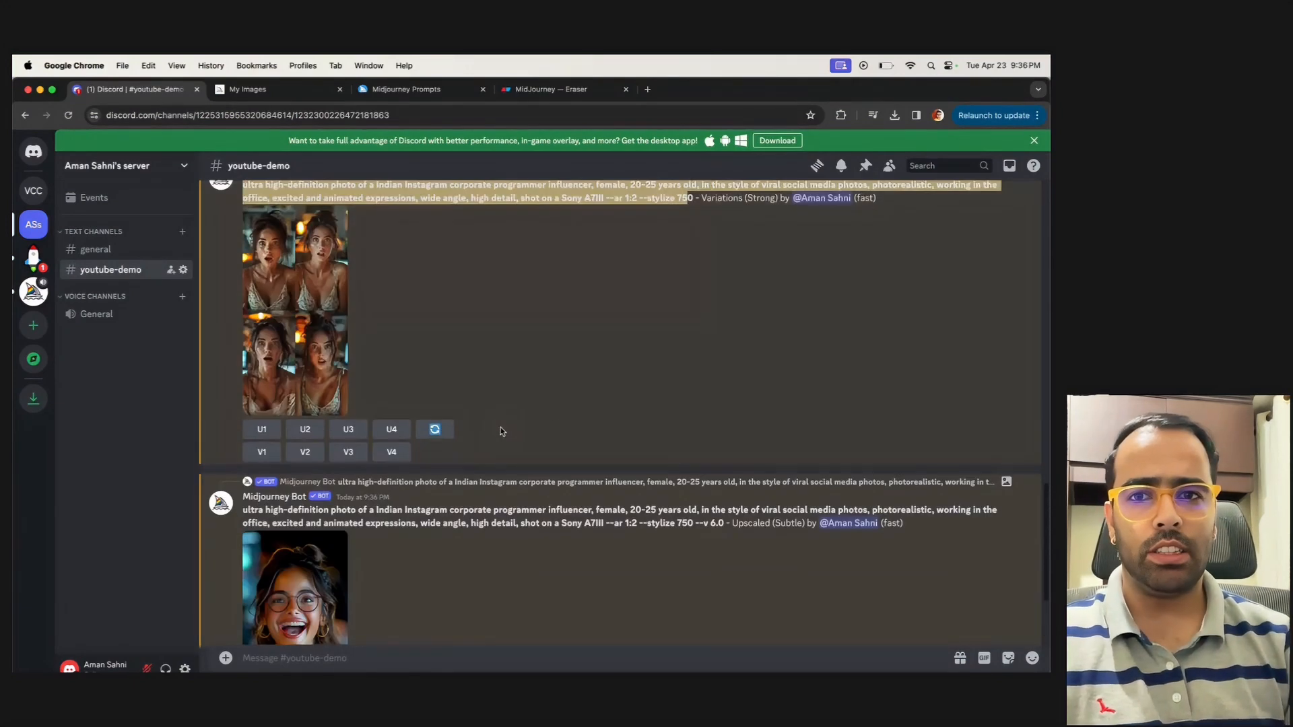
pyautogui.click(319, 326)
pyautogui.press('Escape')
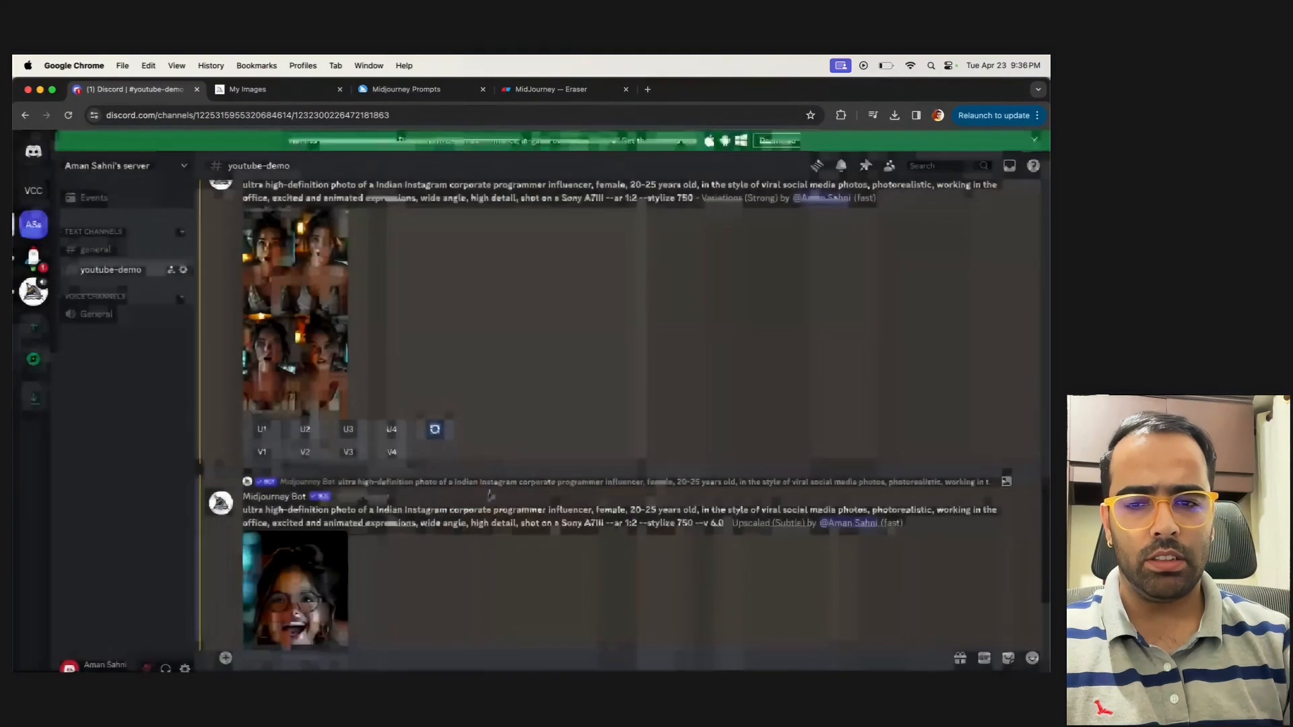
pyautogui.scroll(-3, 501, 404)
pyautogui.click(346, 402)
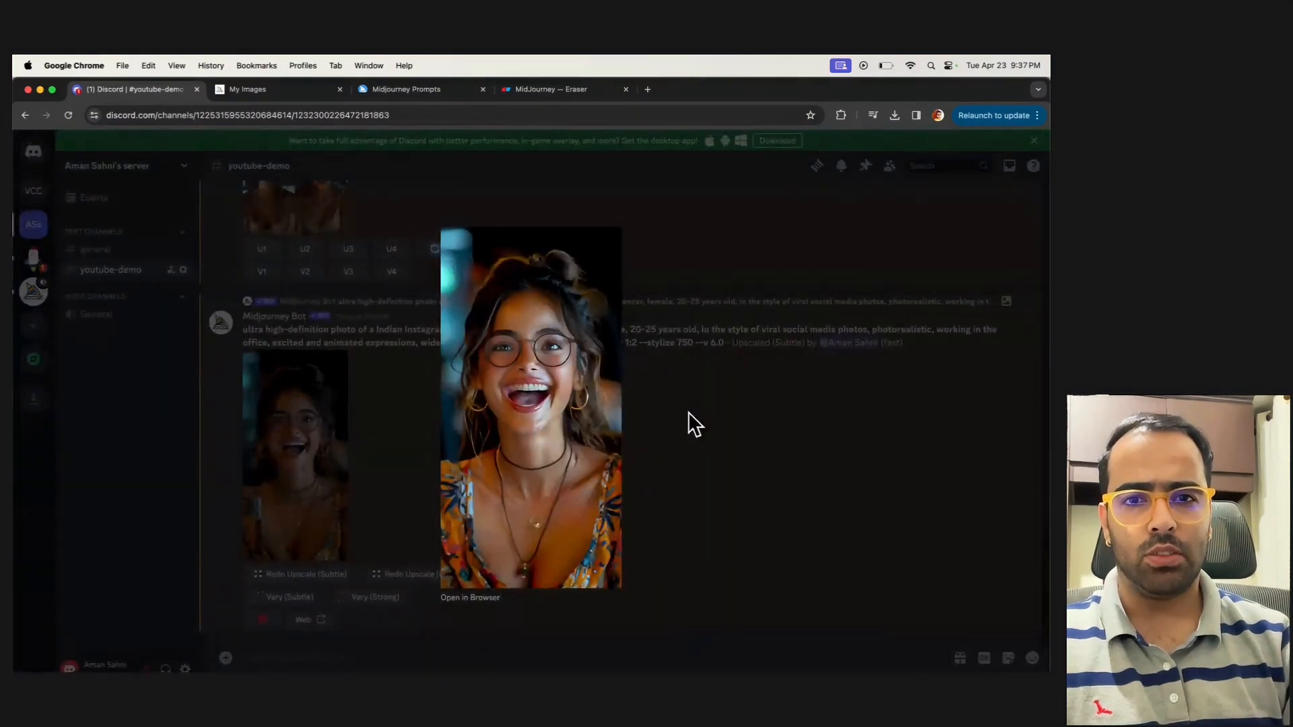
pyautogui.click(689, 408)
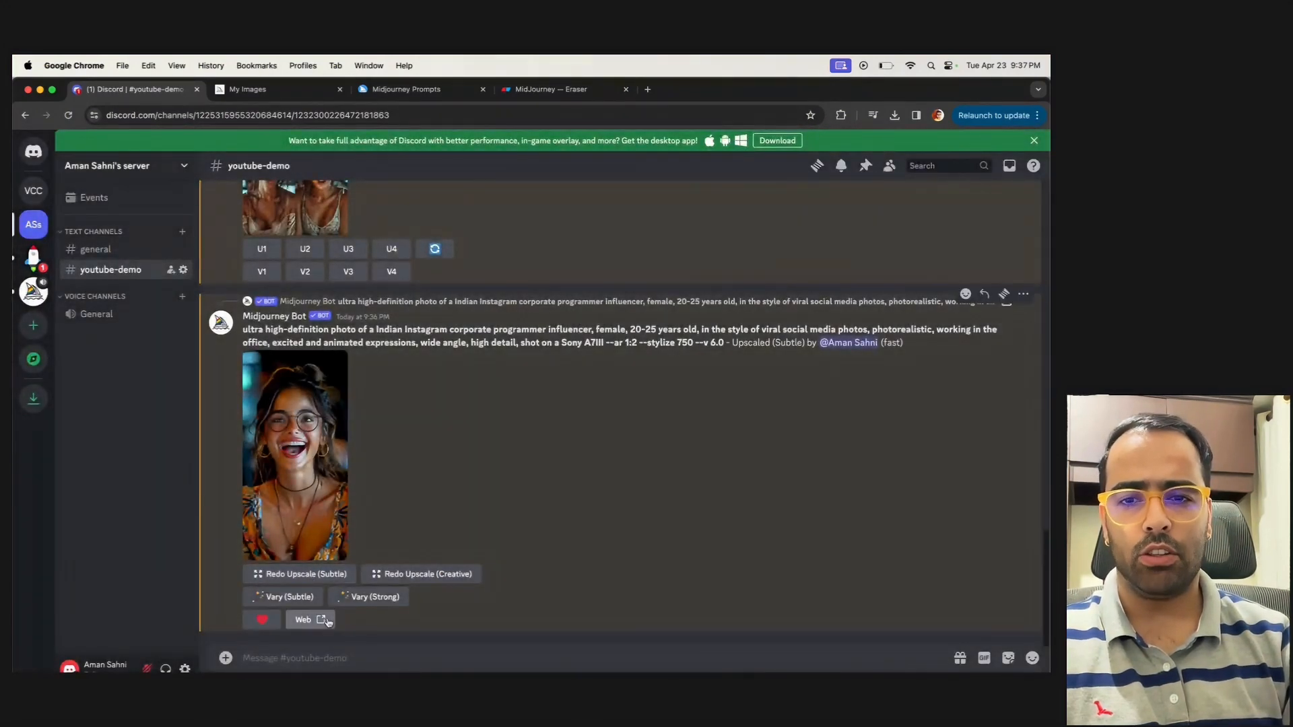
# Open the upscaled image on the Midjourney website and copy its image URL
pyautogui.click(326, 620)
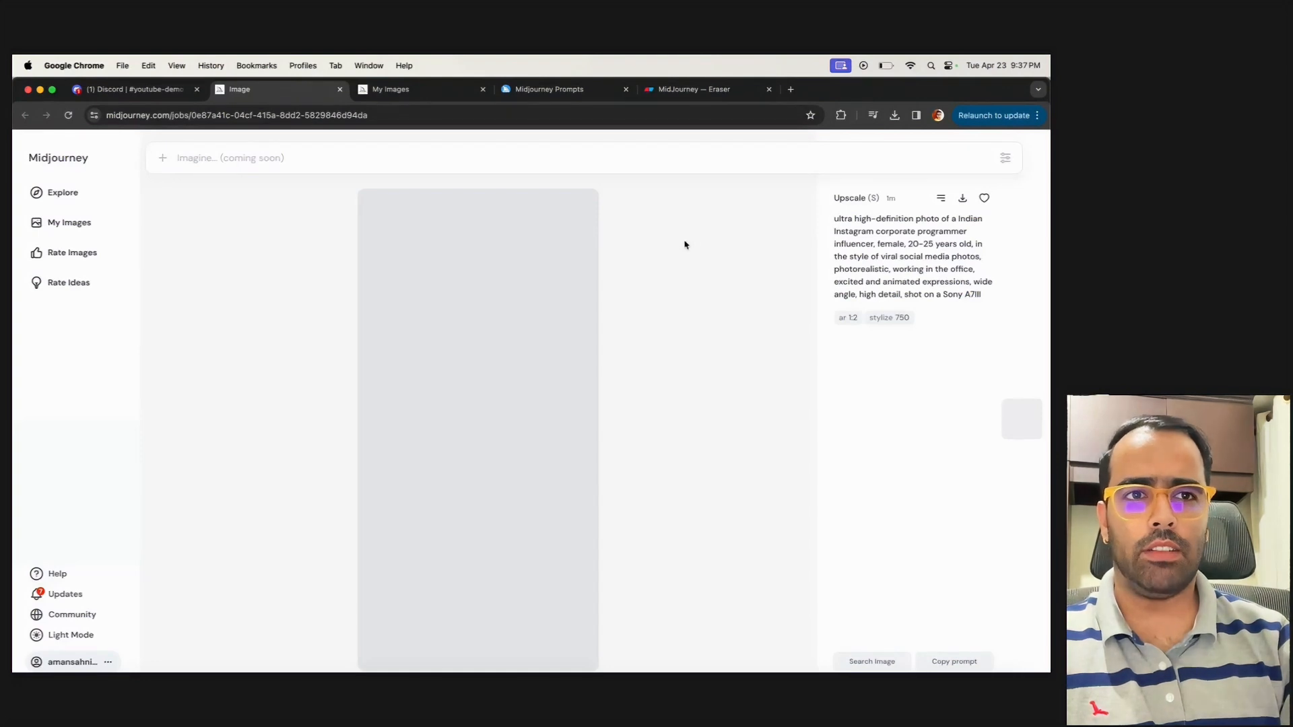
pyautogui.click(940, 199)
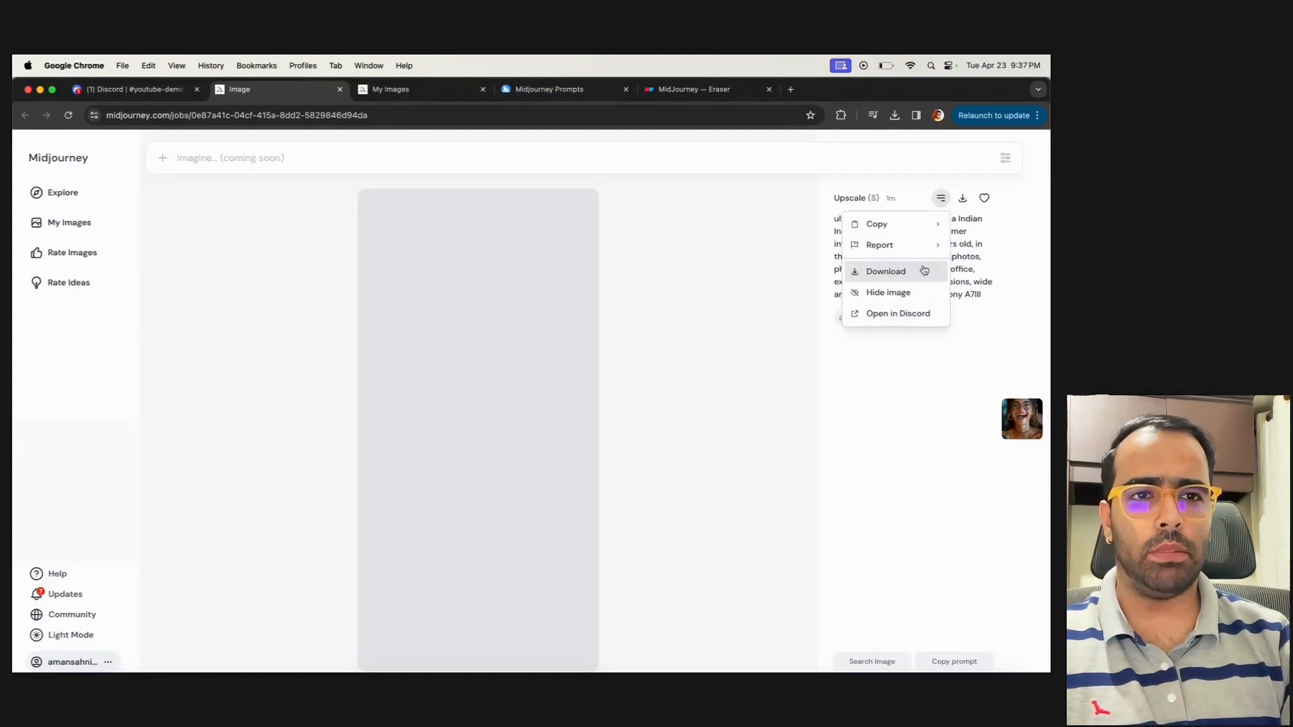
pyautogui.moveTo(895, 223)
pyautogui.click(786, 307)
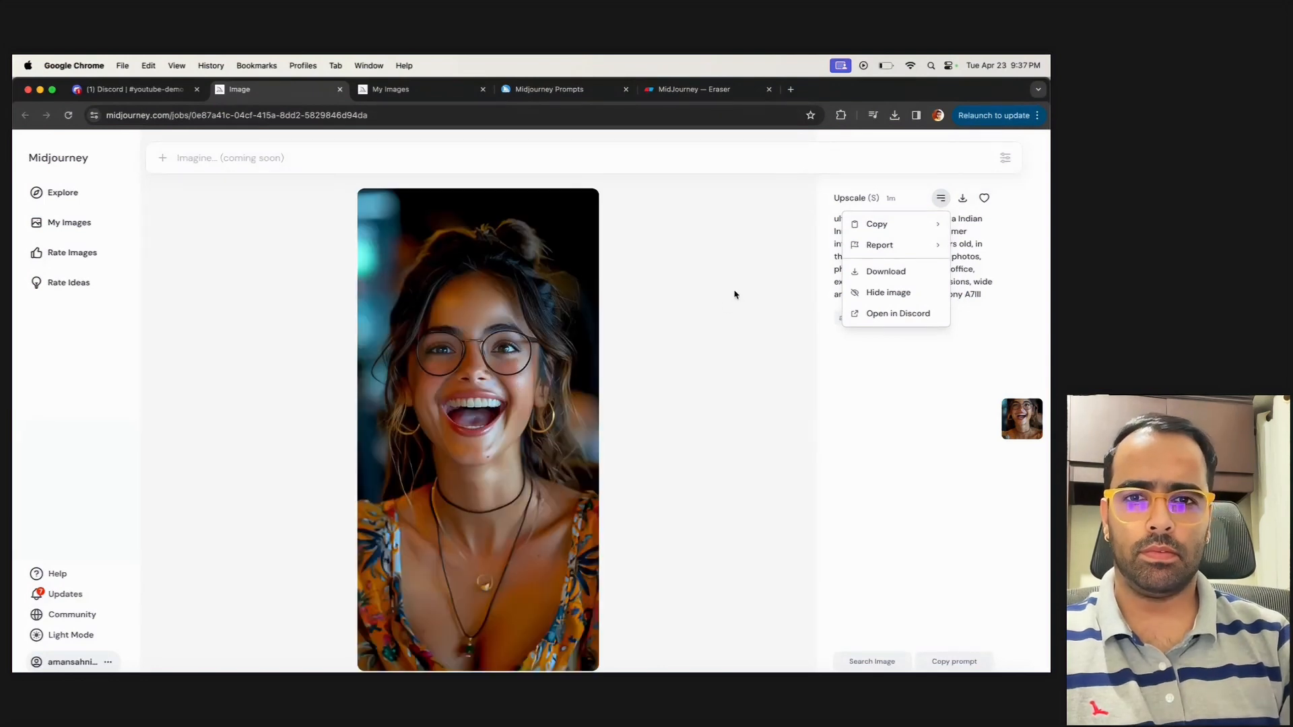
pyautogui.moveTo(879, 225)
pyautogui.click(778, 308)
# Back in Discord, start an /imagine prompt reading "working corporate girl sitting in a office in a black professional dress"
pyautogui.click(101, 87)
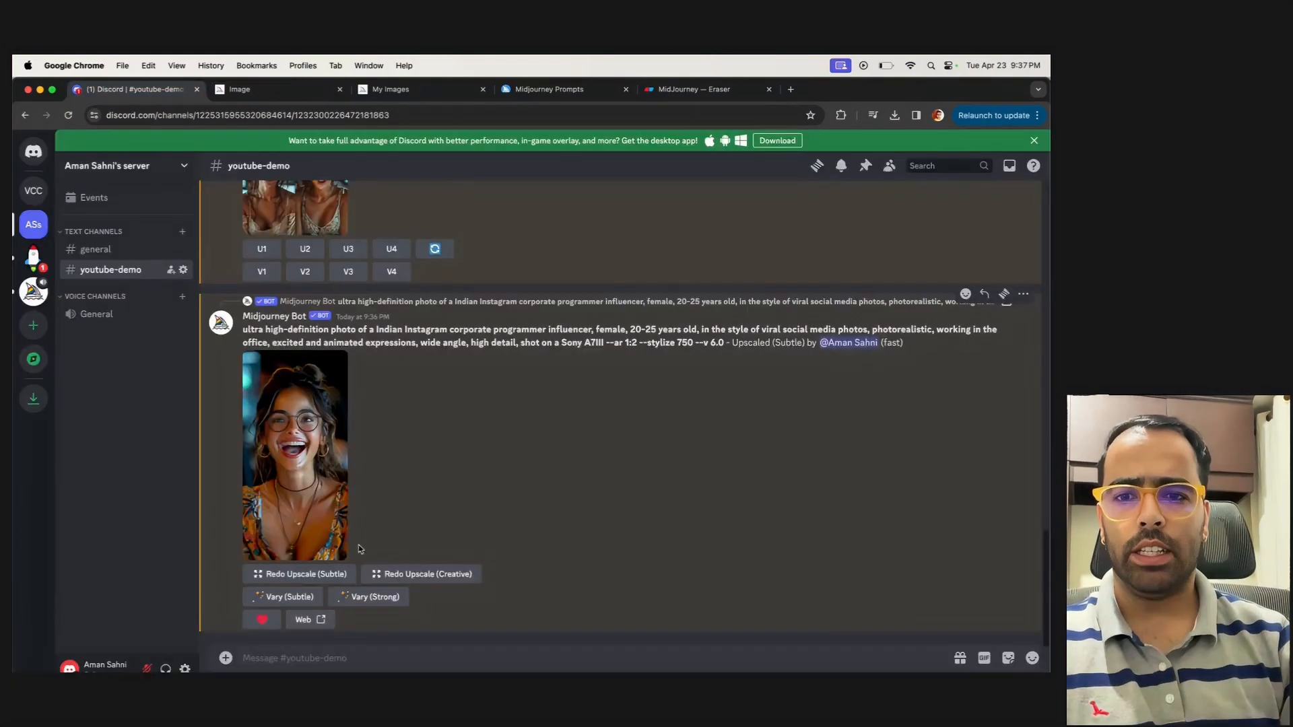
pyautogui.click(284, 659)
pyautogui.write('/imagi')
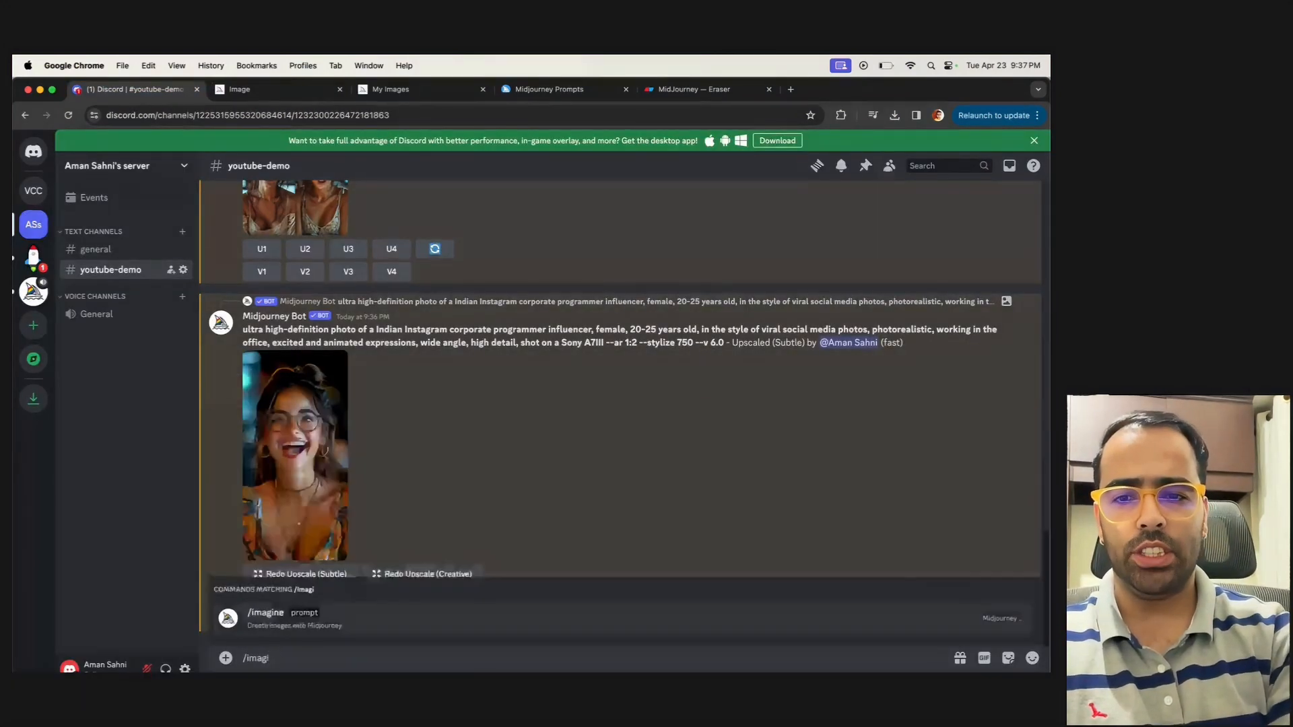
pyautogui.press('Return')
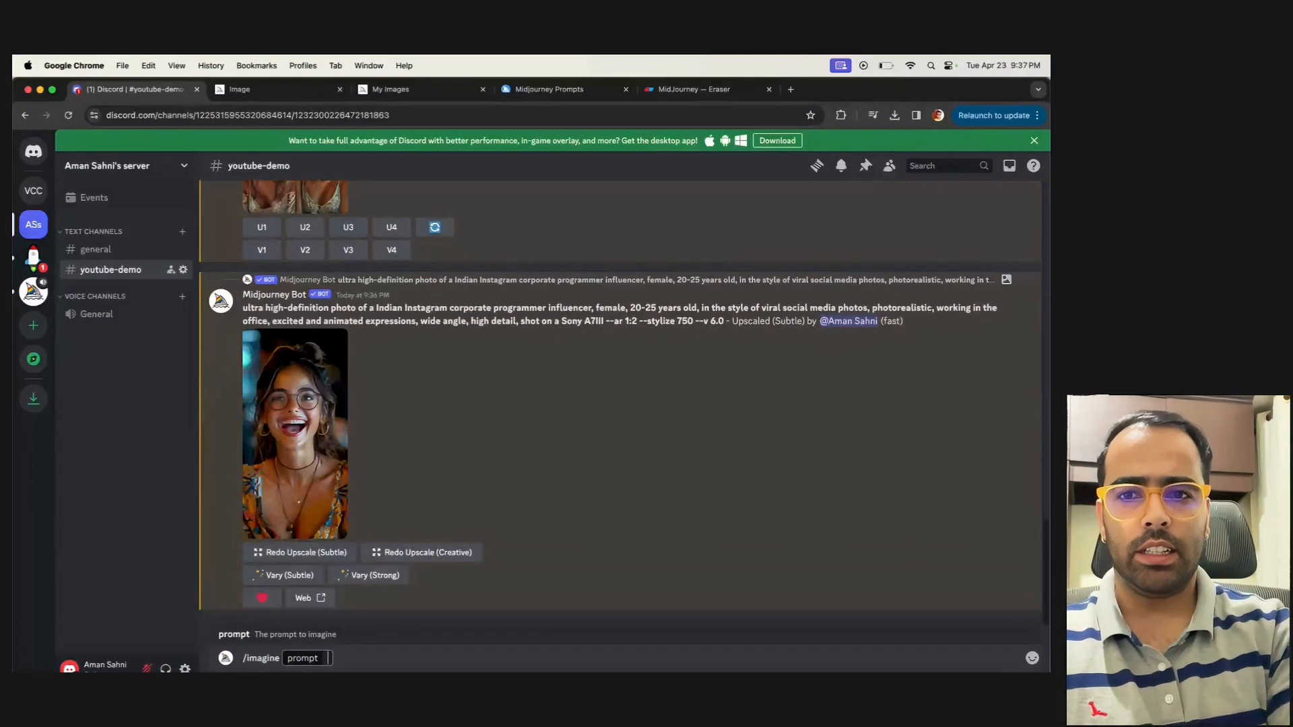
pyautogui.write('working corporate girl sitting in a')
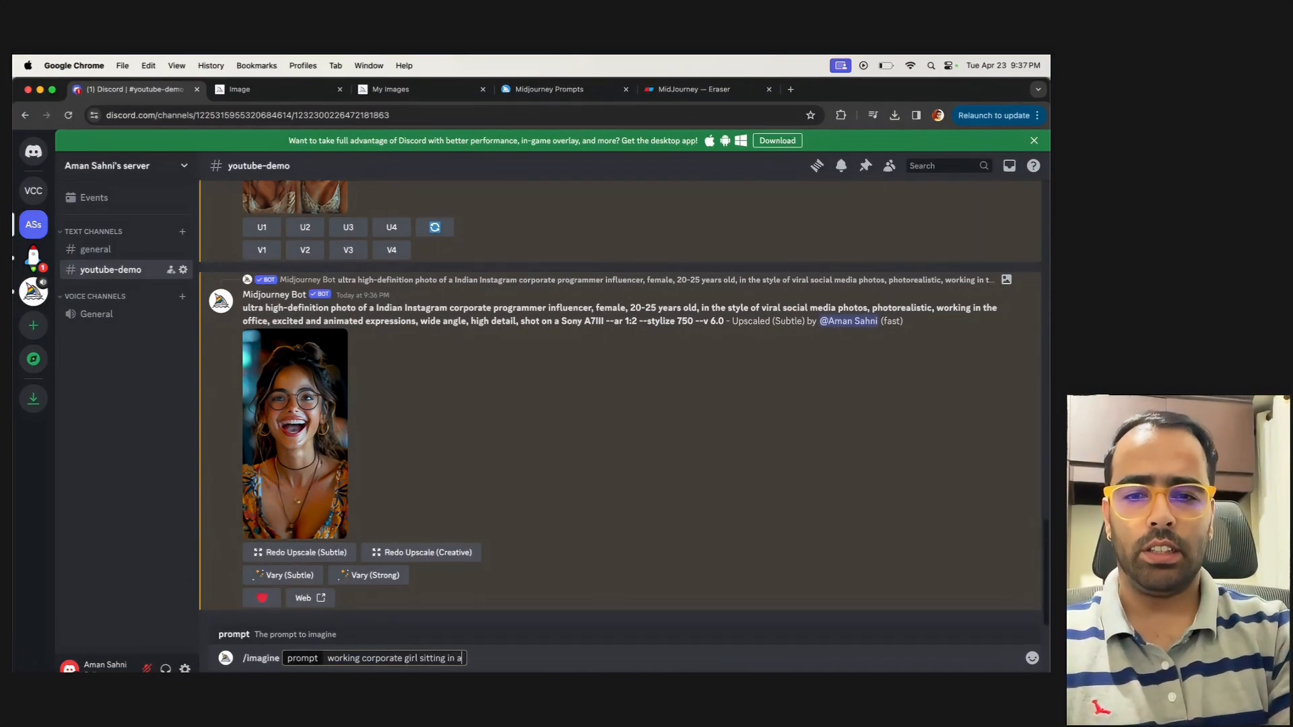
pyautogui.write(' office in a balck')
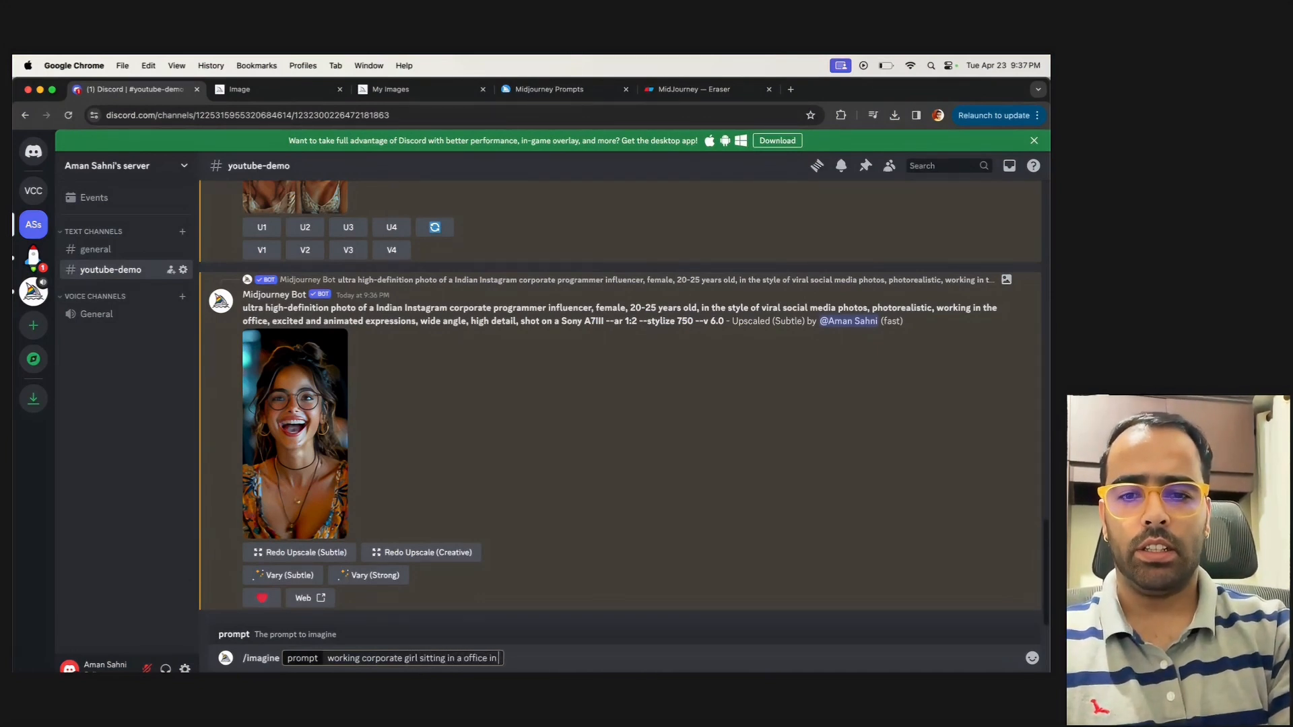
pyautogui.press('BackSpace')
pyautogui.press('BackSpace')
pyautogui.press('BackSpace')
pyautogui.press('BackSpace')
pyautogui.write('lack profre')
pyautogui.press('BackSpace')
pyautogui.press('BackSpace')
pyautogui.write('e')
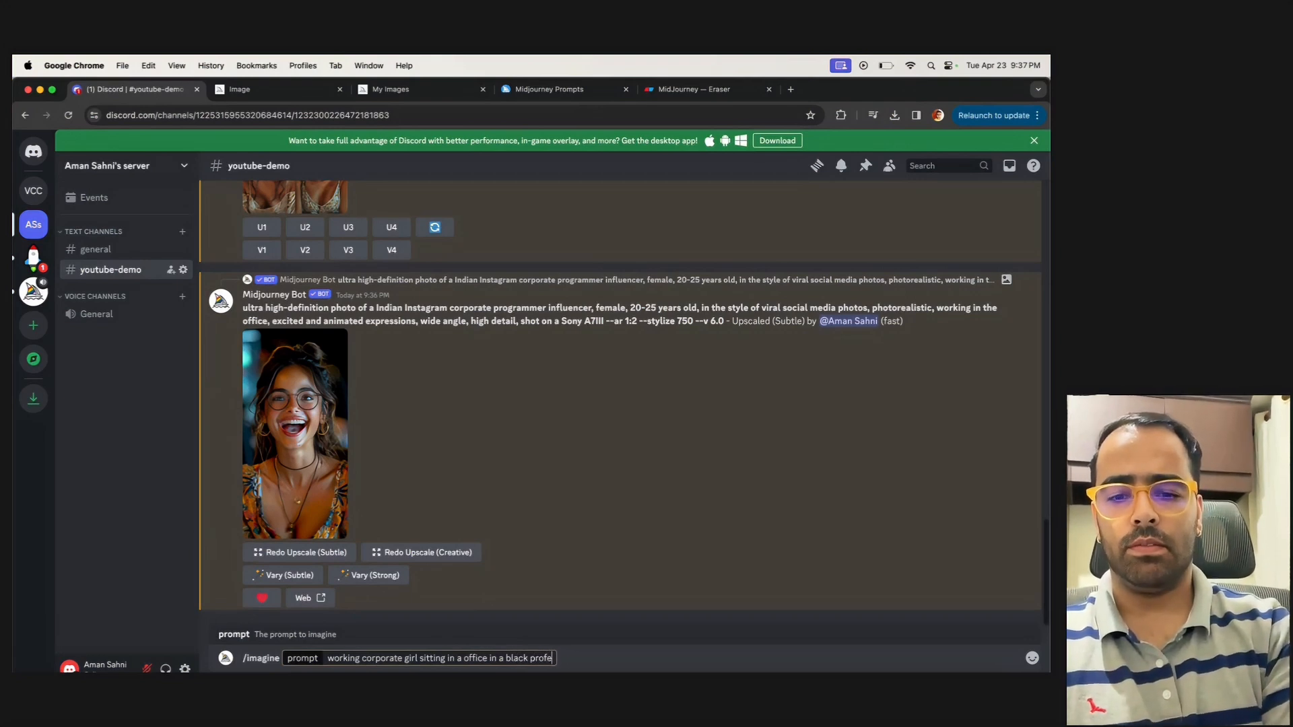
pyautogui.write('ssional dress')
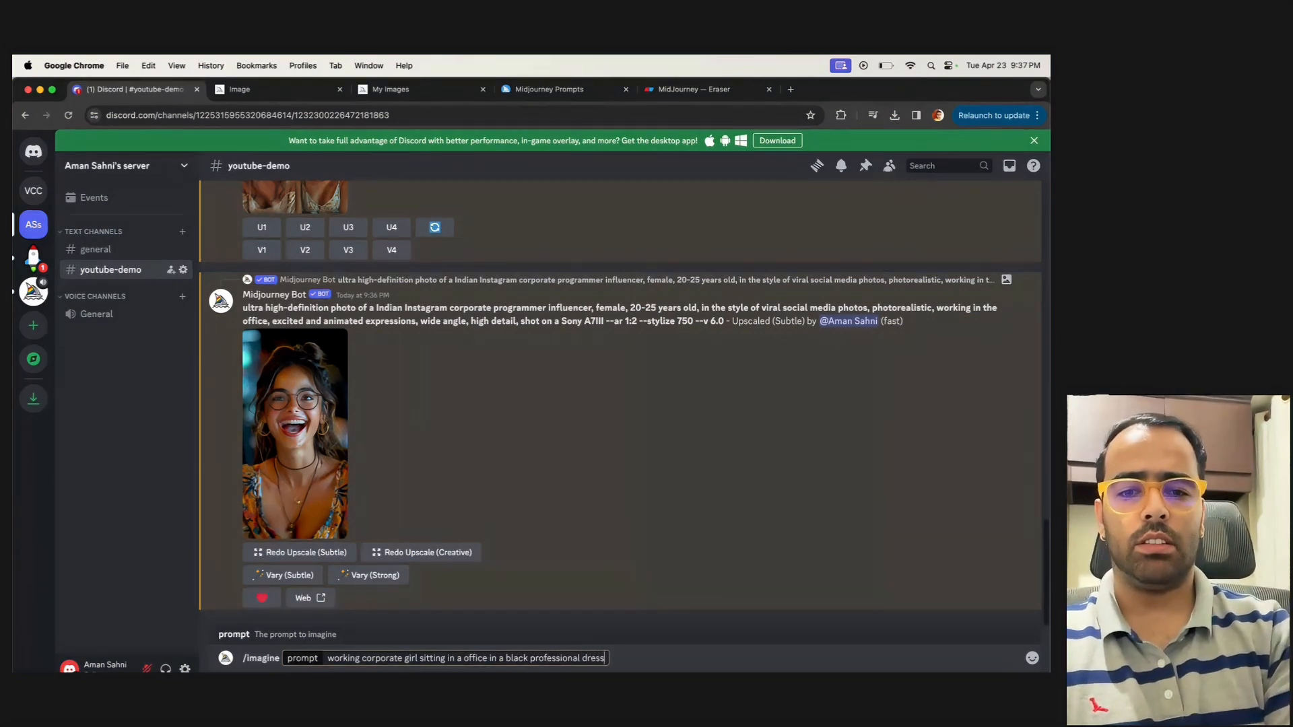
pyautogui.write(' --cref https://cdn.midjourney.com/0e87a41c-04cf-415a-8dd2-5829846d94da/0_0.png')
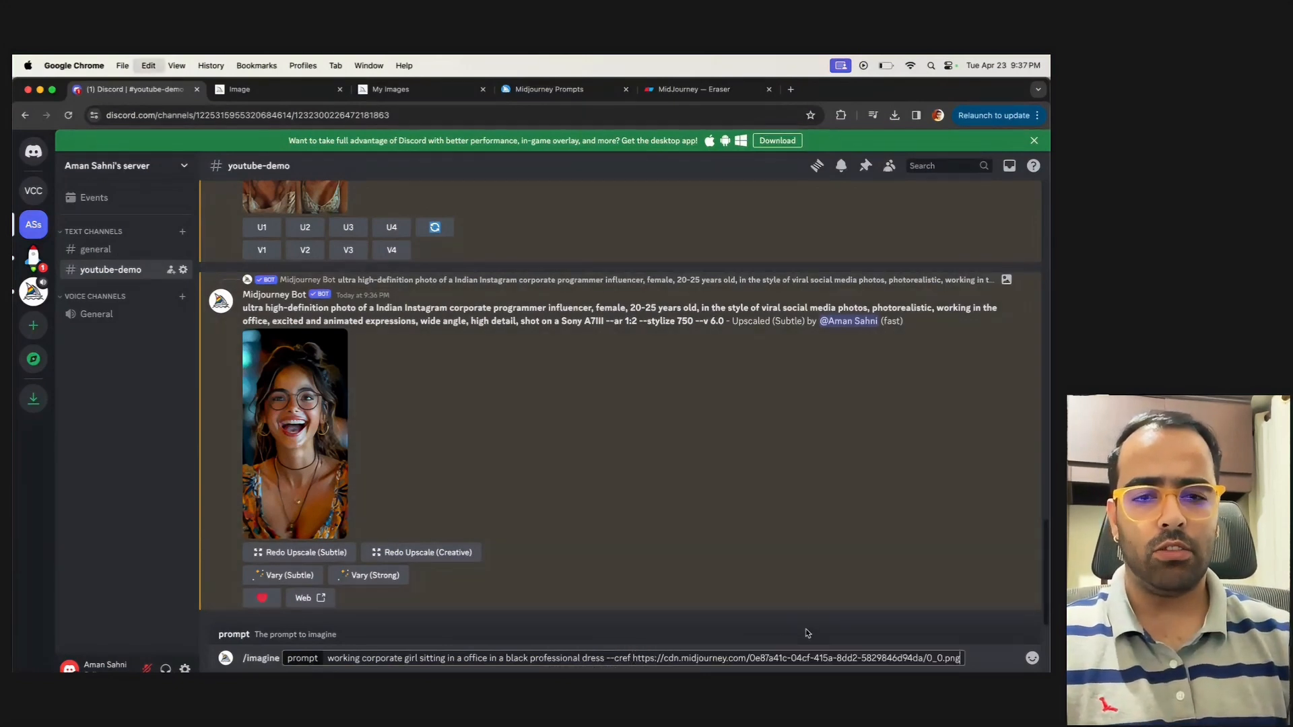
# Append a --cref parameter with the copied image URL and a --cw value of 100 to the prompt
pyautogui.write('https://cdn.midjourney.com/0e87a41c-04cf-415a-8dd2-5829846d94da/0_0.png')
pyautogui.write('-')
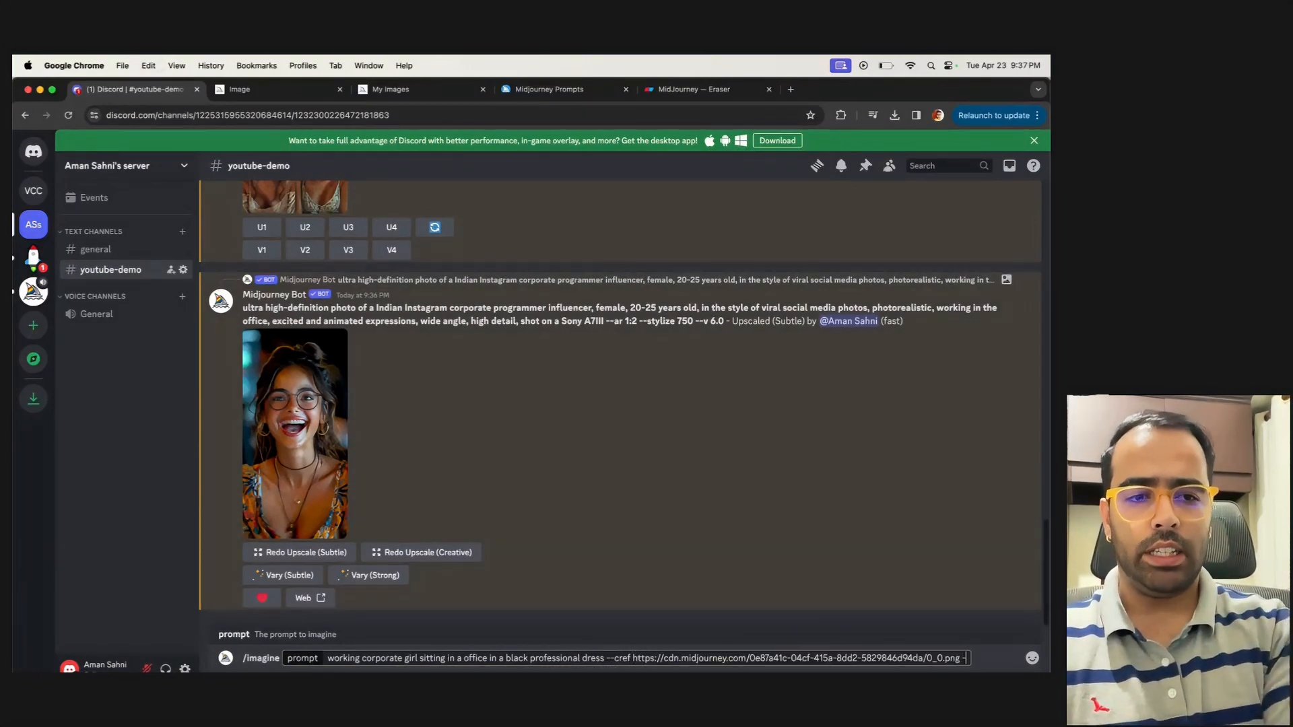
pyautogui.write('-cw 100')
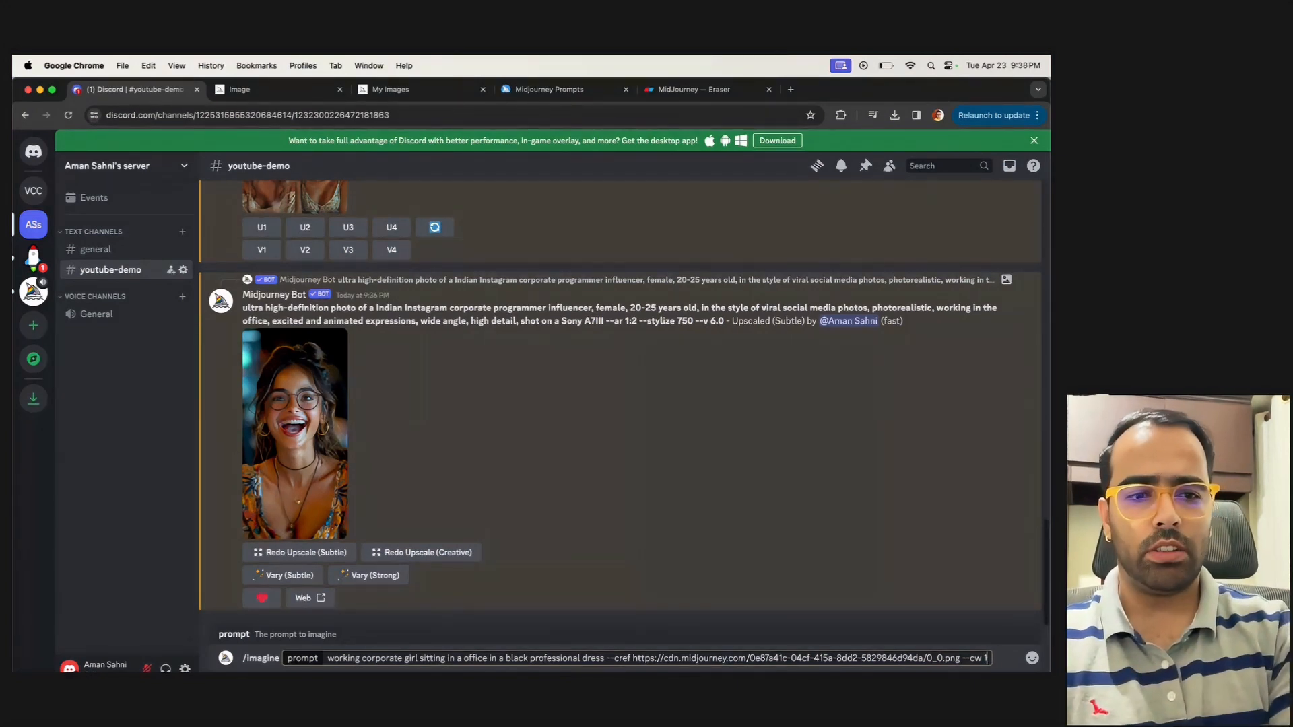
# Submit the office girl prompt with --cw 90 and compare its wording with the upscaled image's longer prompt
pyautogui.press('Return')
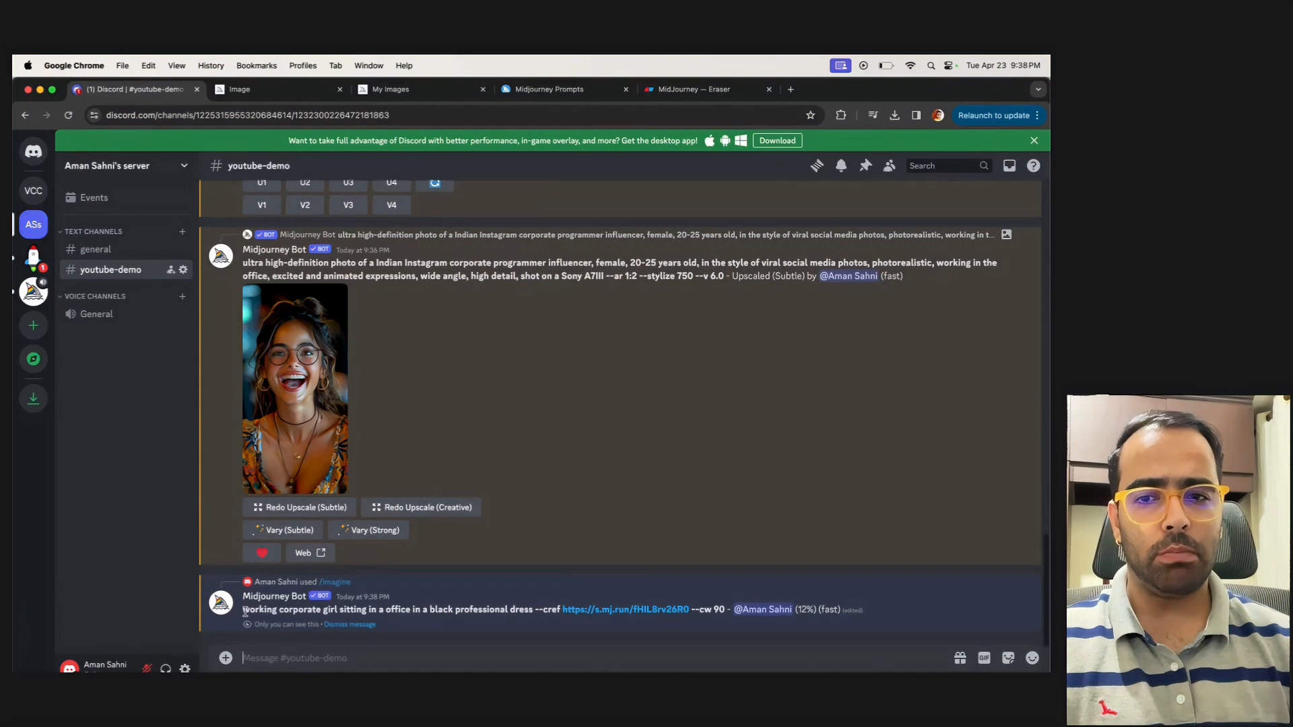
pyautogui.moveTo(245, 610); pyautogui.dragTo(503, 610)
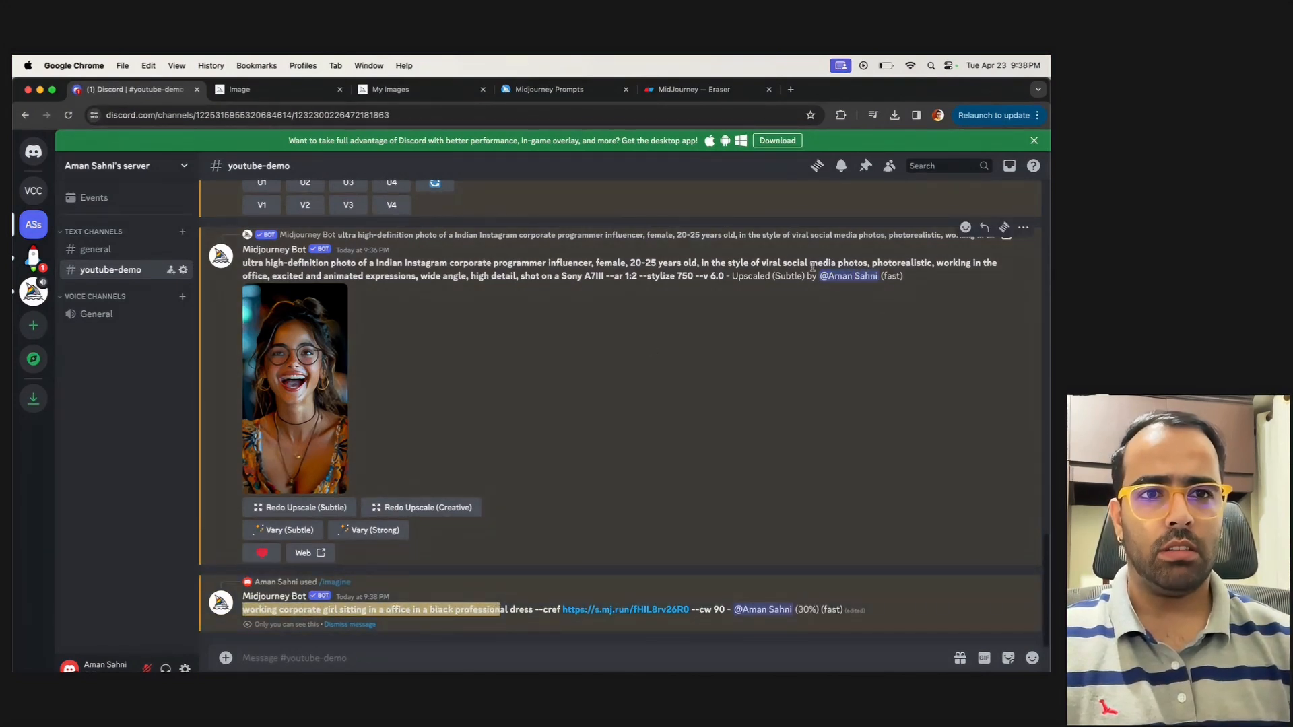
pyautogui.click(323, 277)
pyautogui.moveTo(322, 277); pyautogui.dragTo(529, 266)
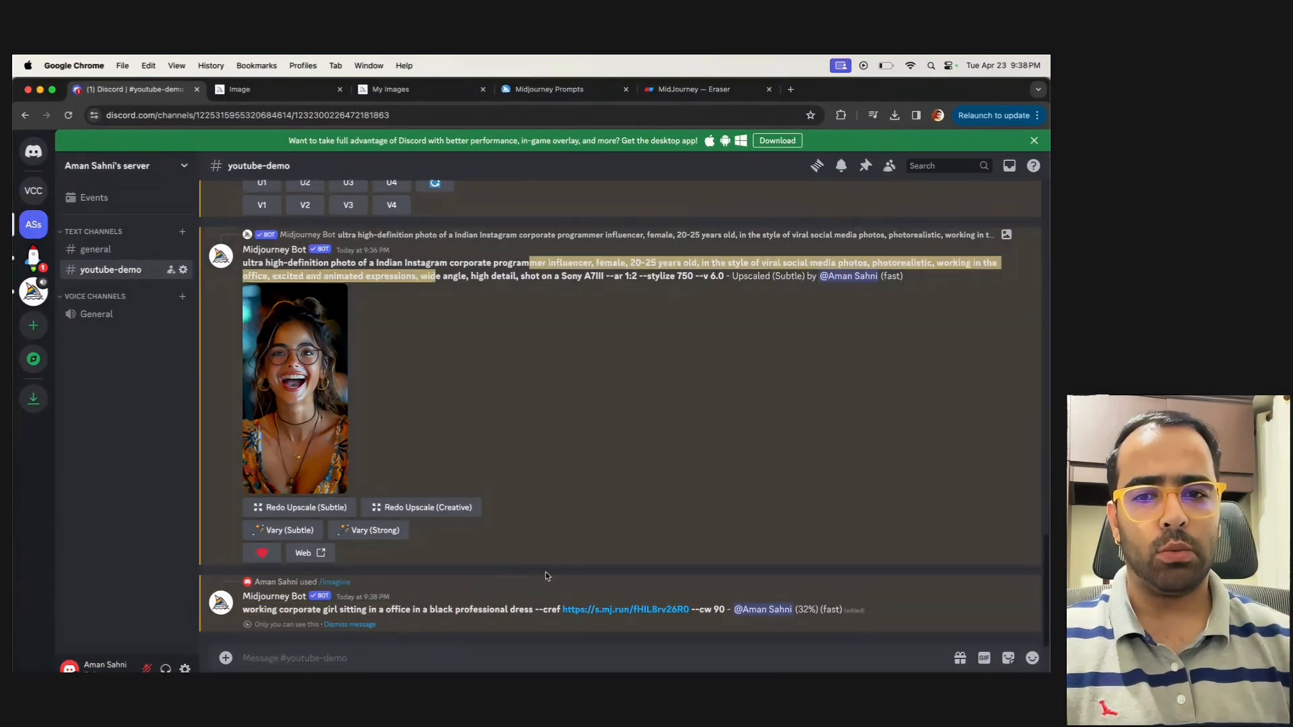
pyautogui.moveTo(245, 611); pyautogui.dragTo(524, 606)
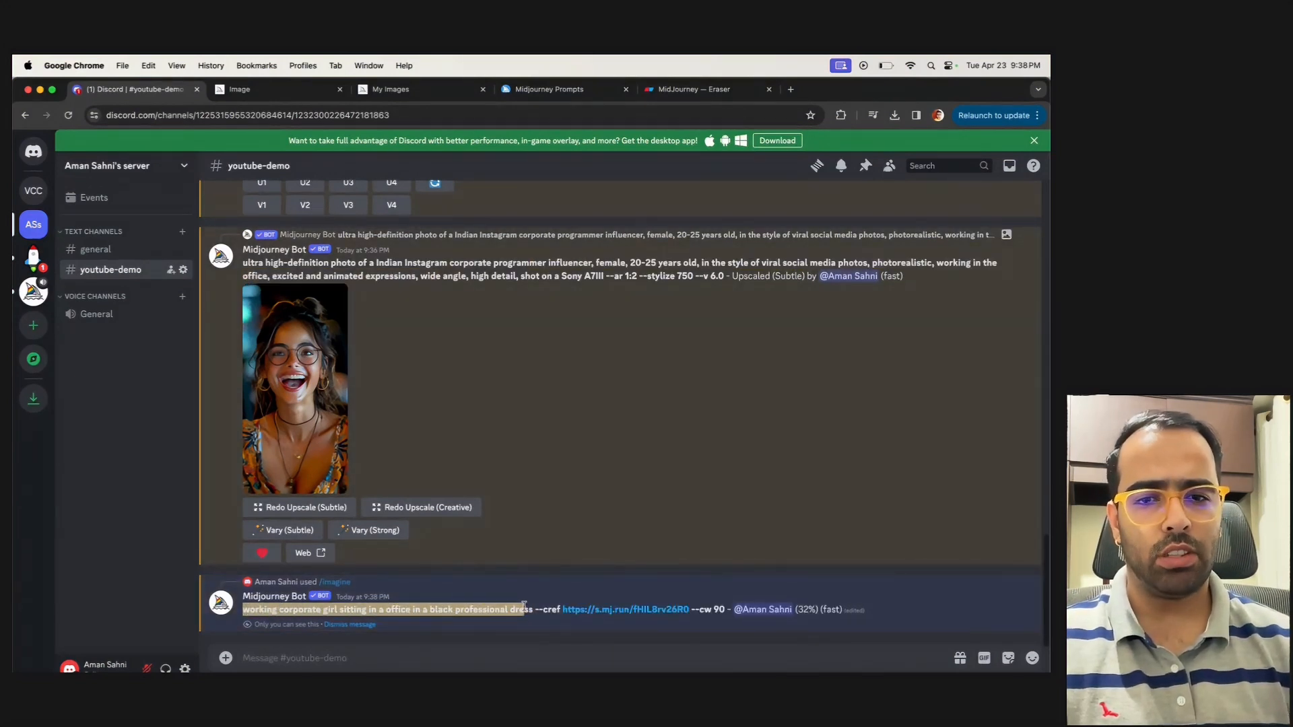
pyautogui.click(317, 612)
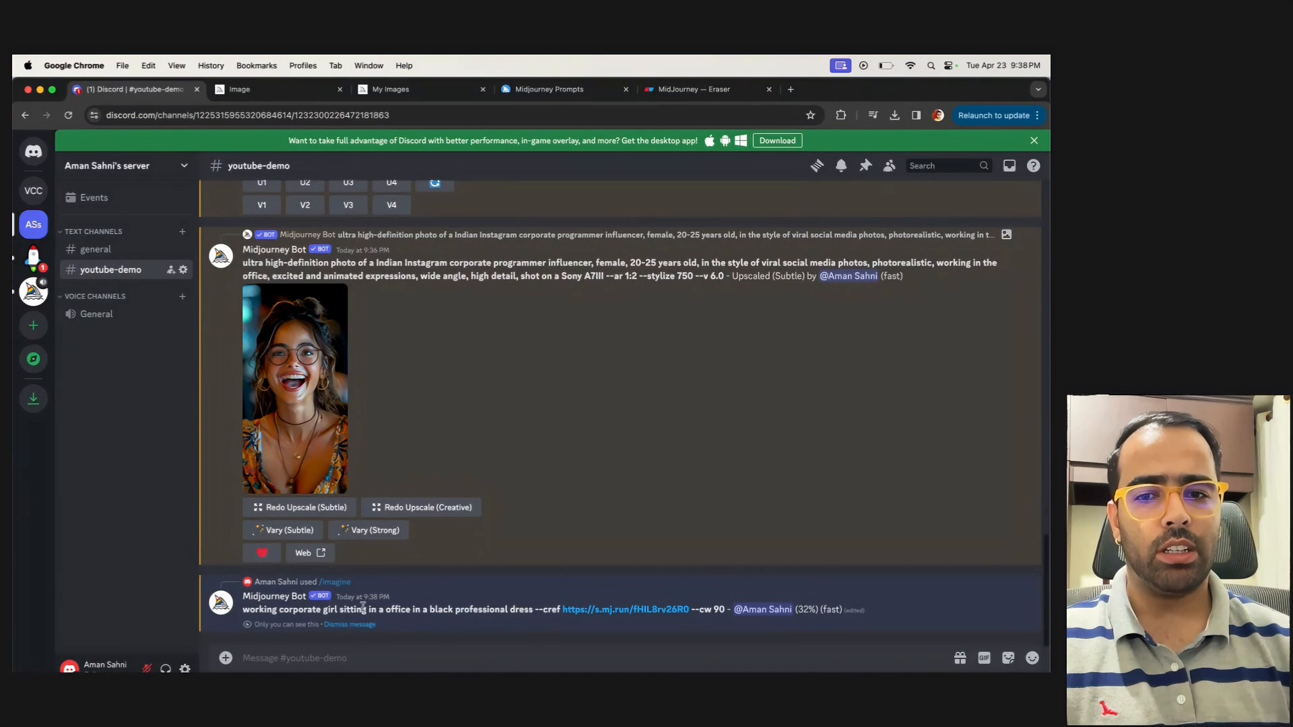
pyautogui.moveTo(534, 610); pyautogui.dragTo(449, 610)
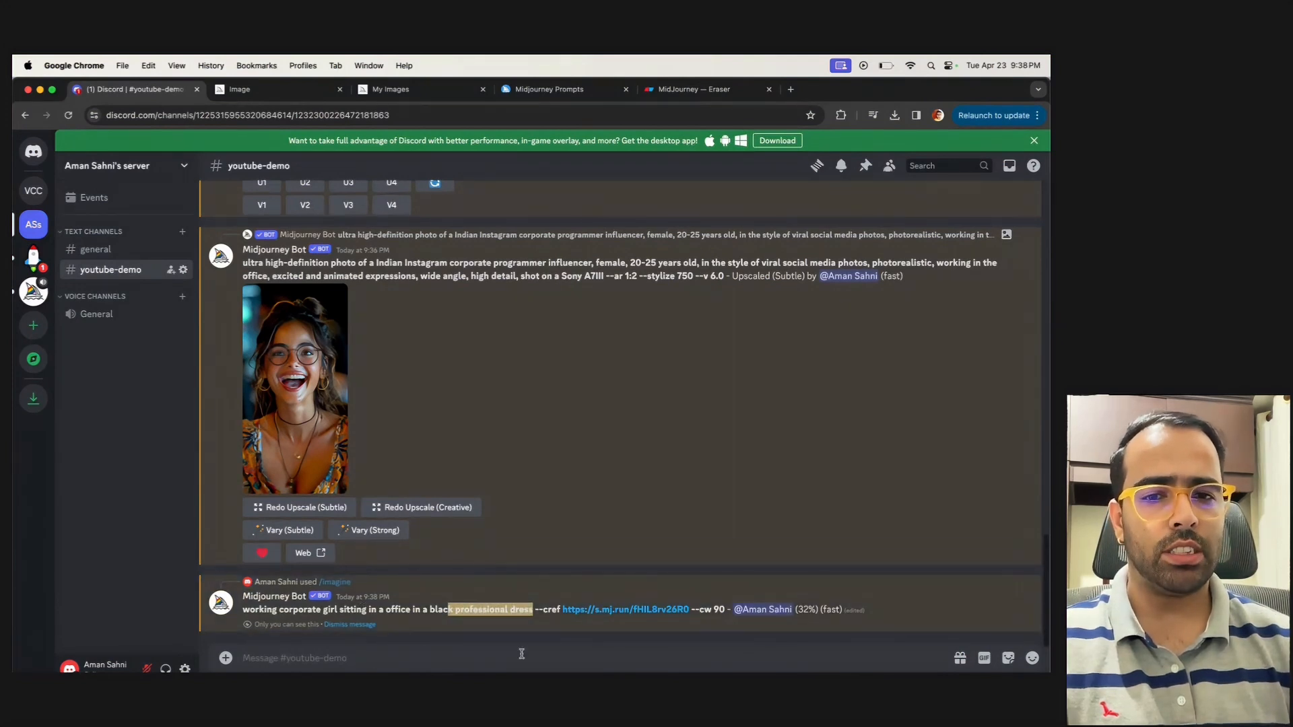
pyautogui.moveTo(539, 610); pyautogui.dragTo(558, 610)
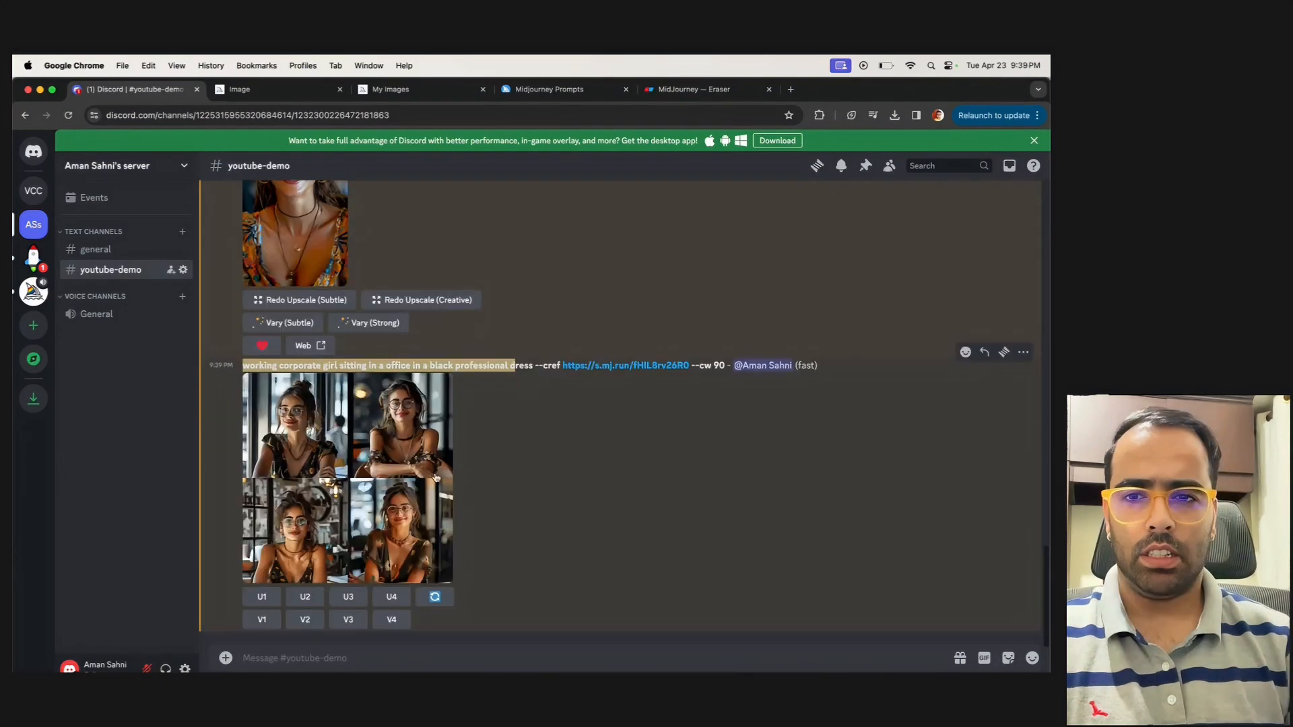
# Examine the office girl image grid enlarged and review the descriptive phrases and parameters in the laughing woman's original prompt
pyautogui.click(377, 506)
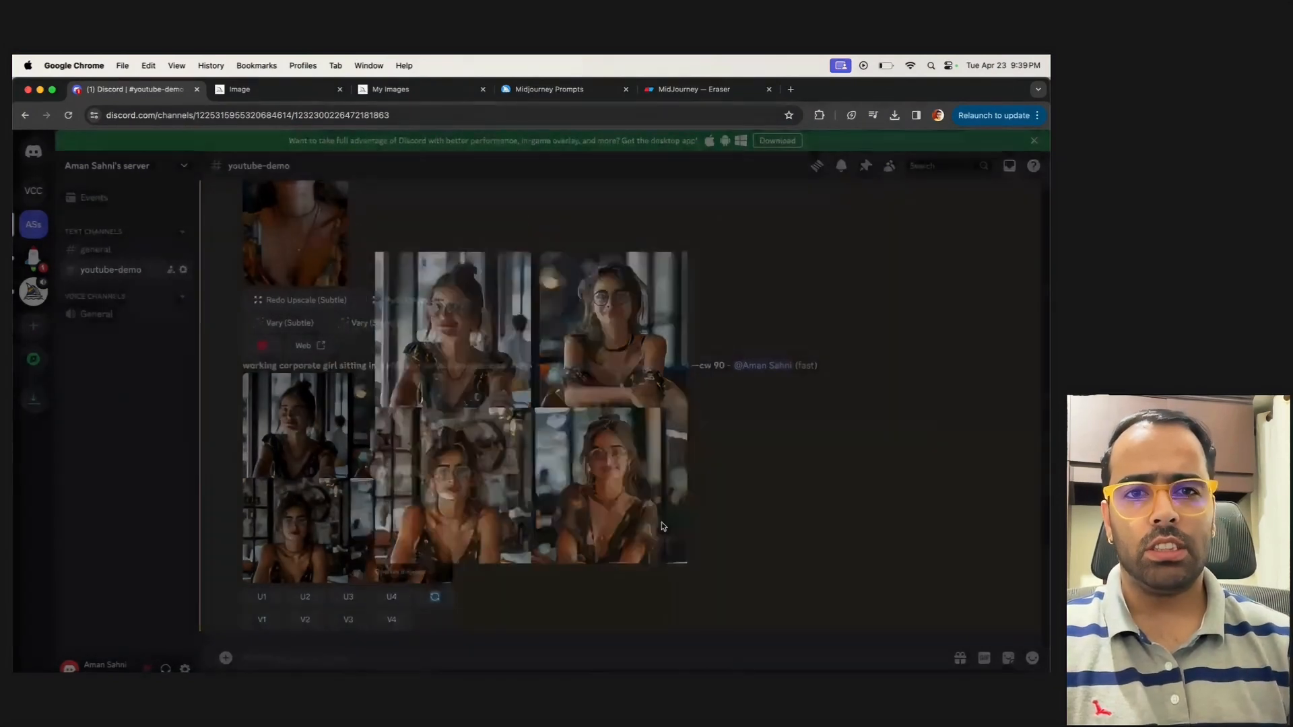
pyautogui.click(730, 511)
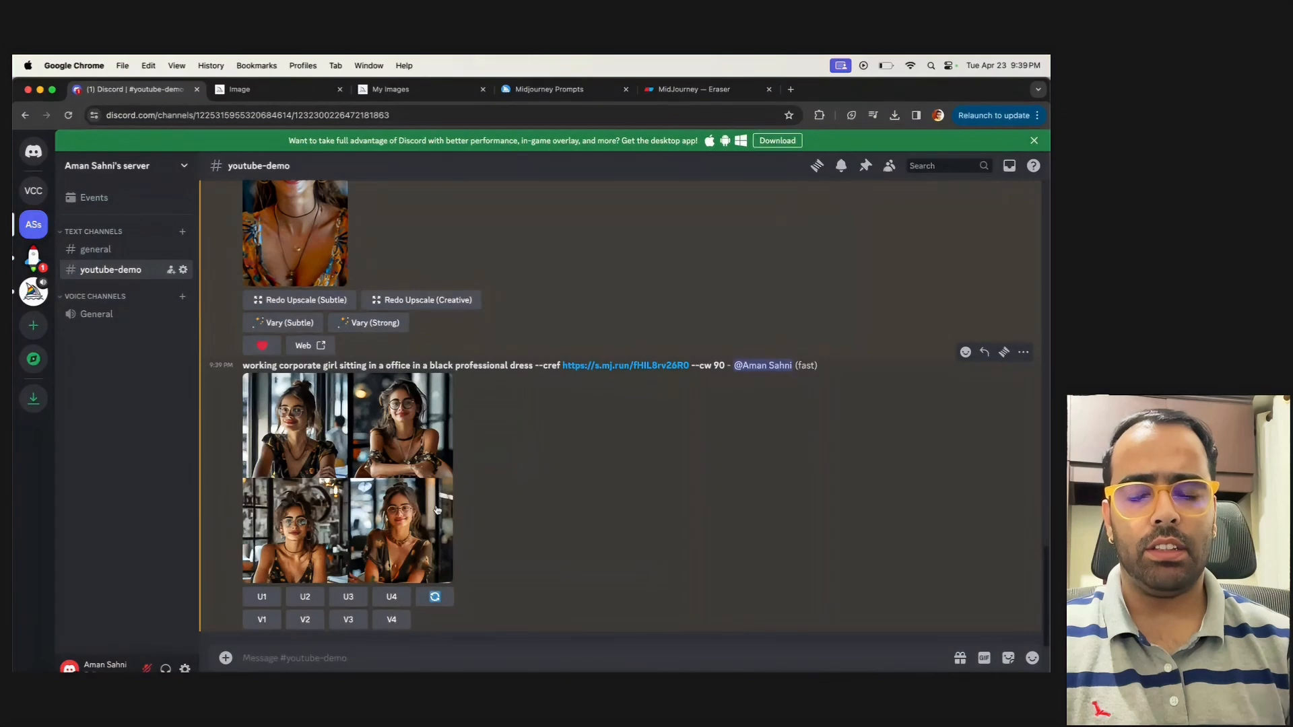
pyautogui.scroll(5, 249, 330)
pyautogui.moveTo(243, 329); pyautogui.dragTo(598, 343)
pyautogui.click(696, 338)
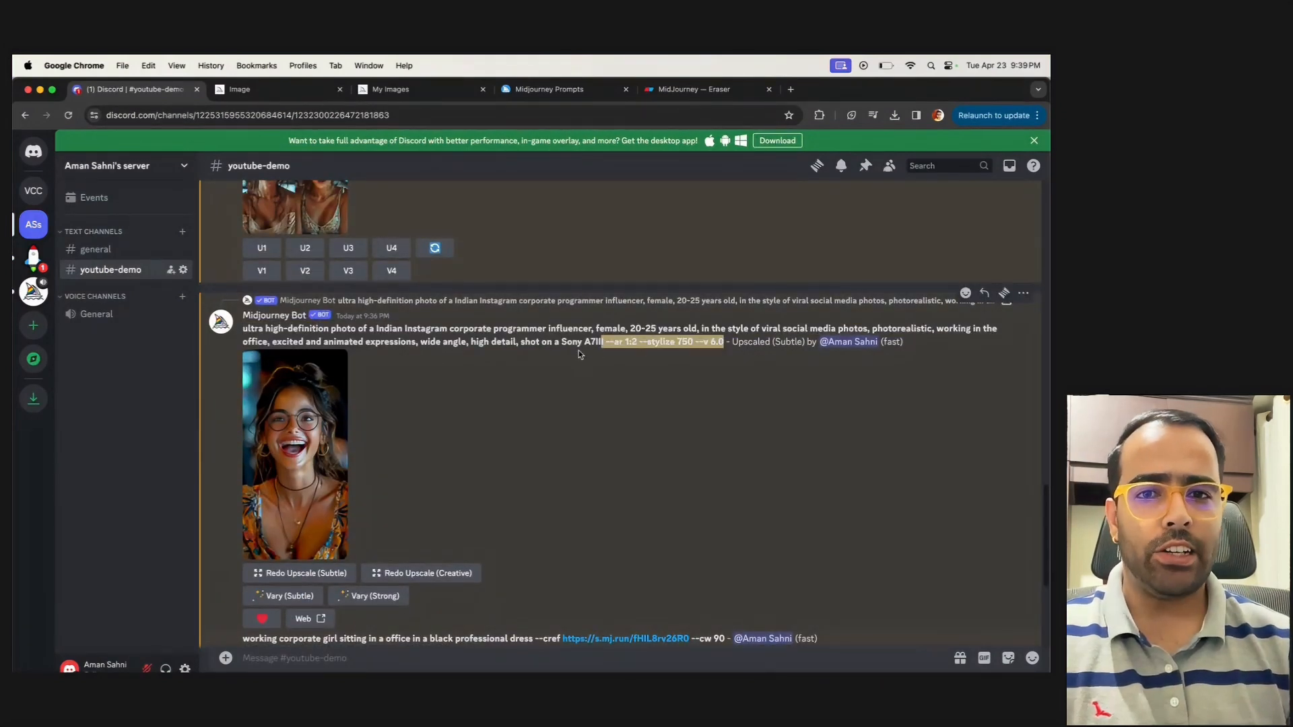
pyautogui.moveTo(420, 342); pyautogui.dragTo(491, 363)
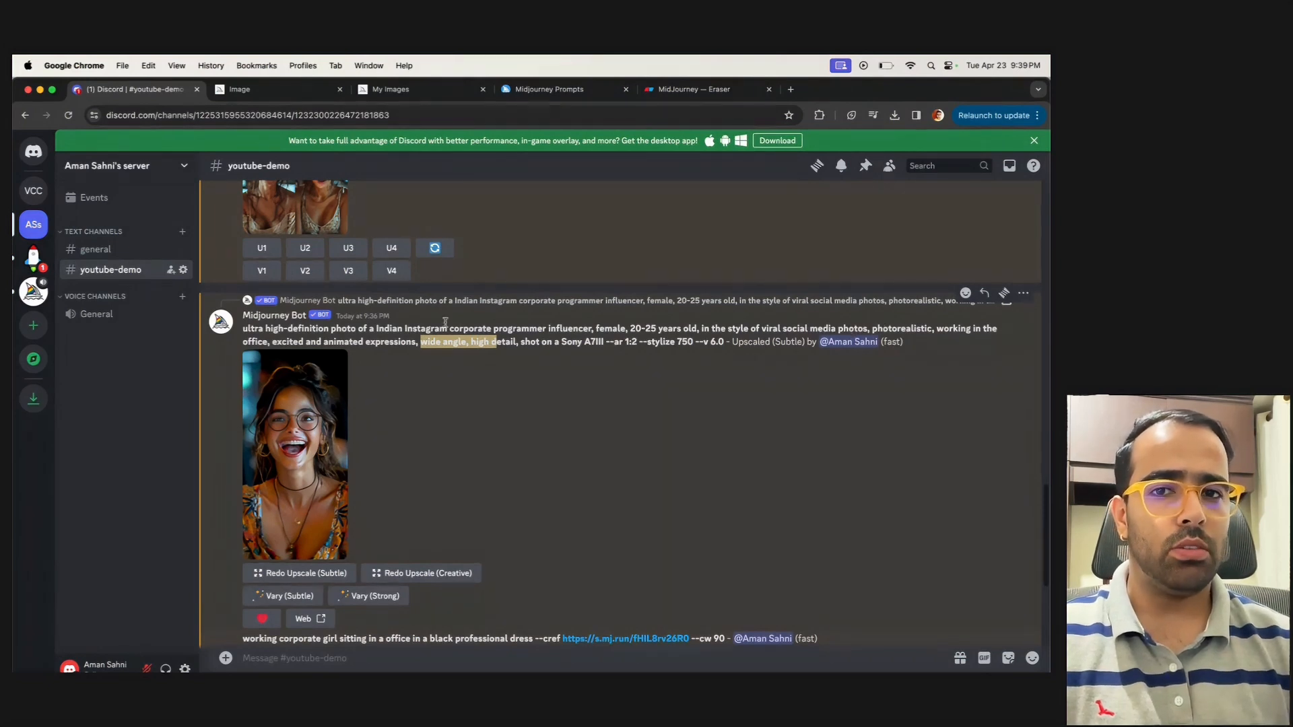
pyautogui.moveTo(375, 328); pyautogui.dragTo(493, 328)
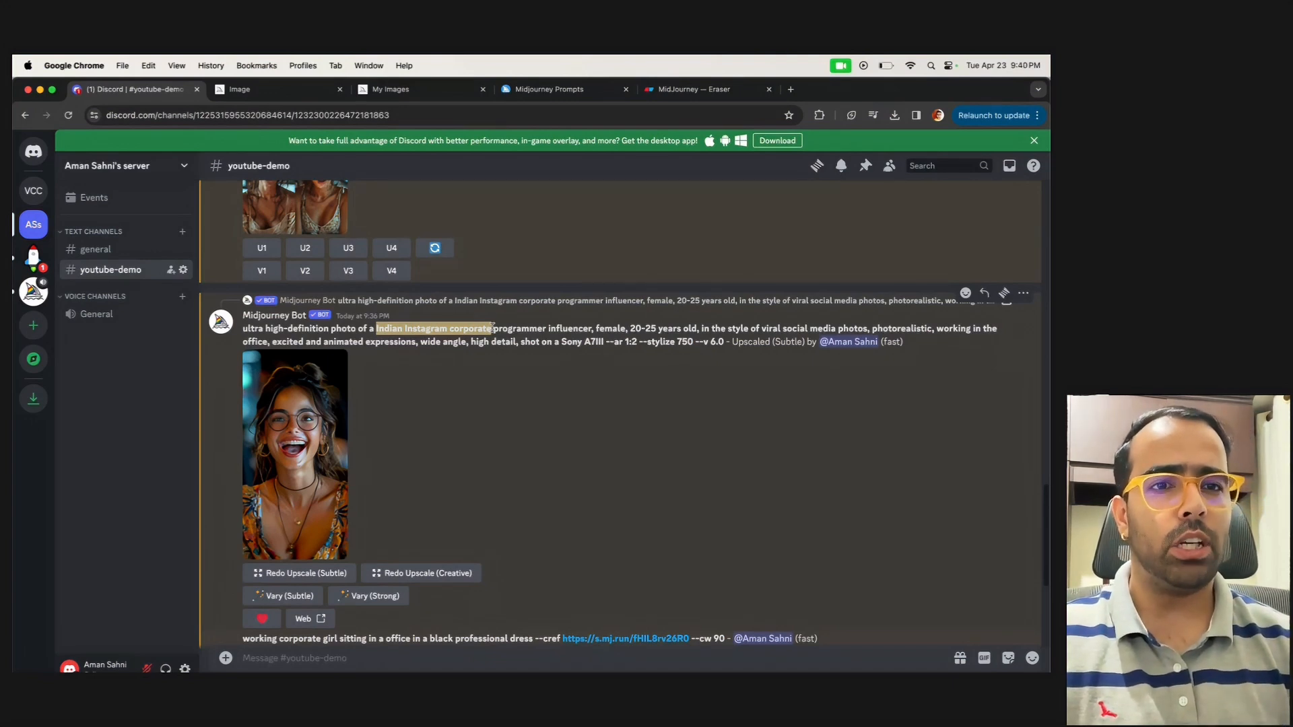
pyautogui.moveTo(250, 328); pyautogui.dragTo(729, 342)
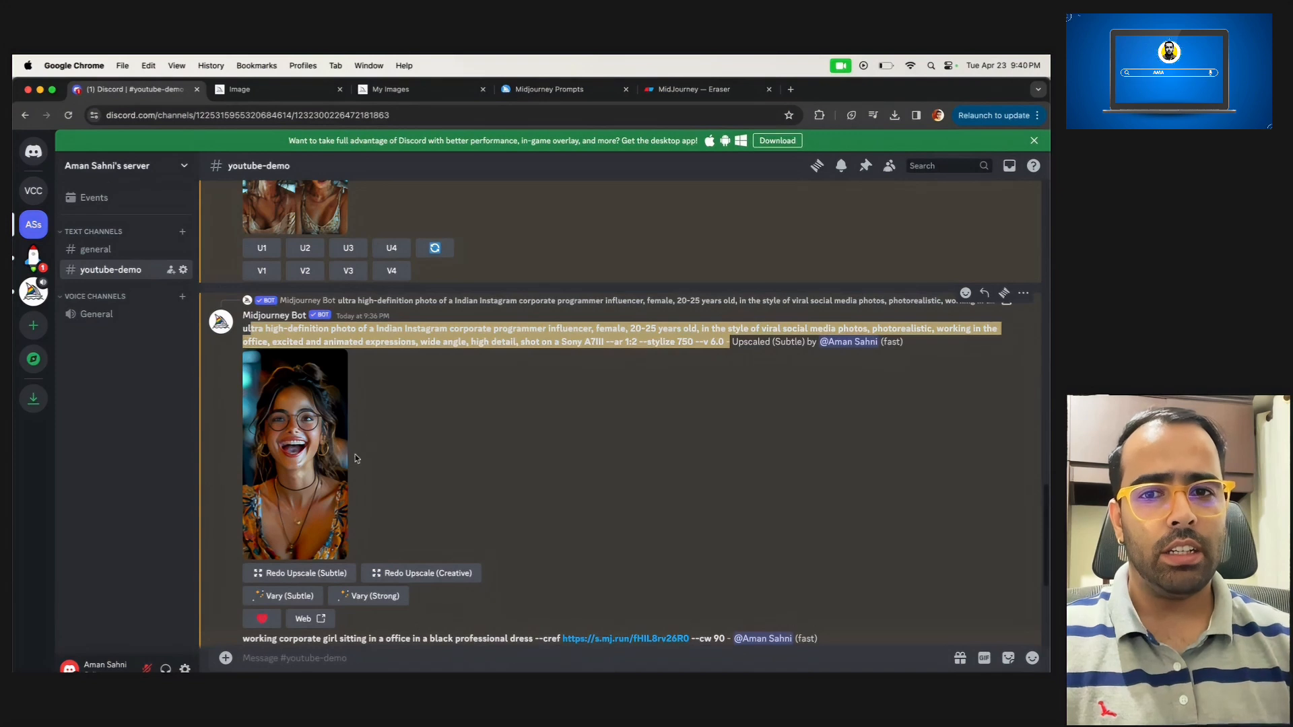
# Review the --cref image link and --cw 90 parameters in the office girl prompt
pyautogui.moveTo(538, 362); pyautogui.dragTo(730, 367)
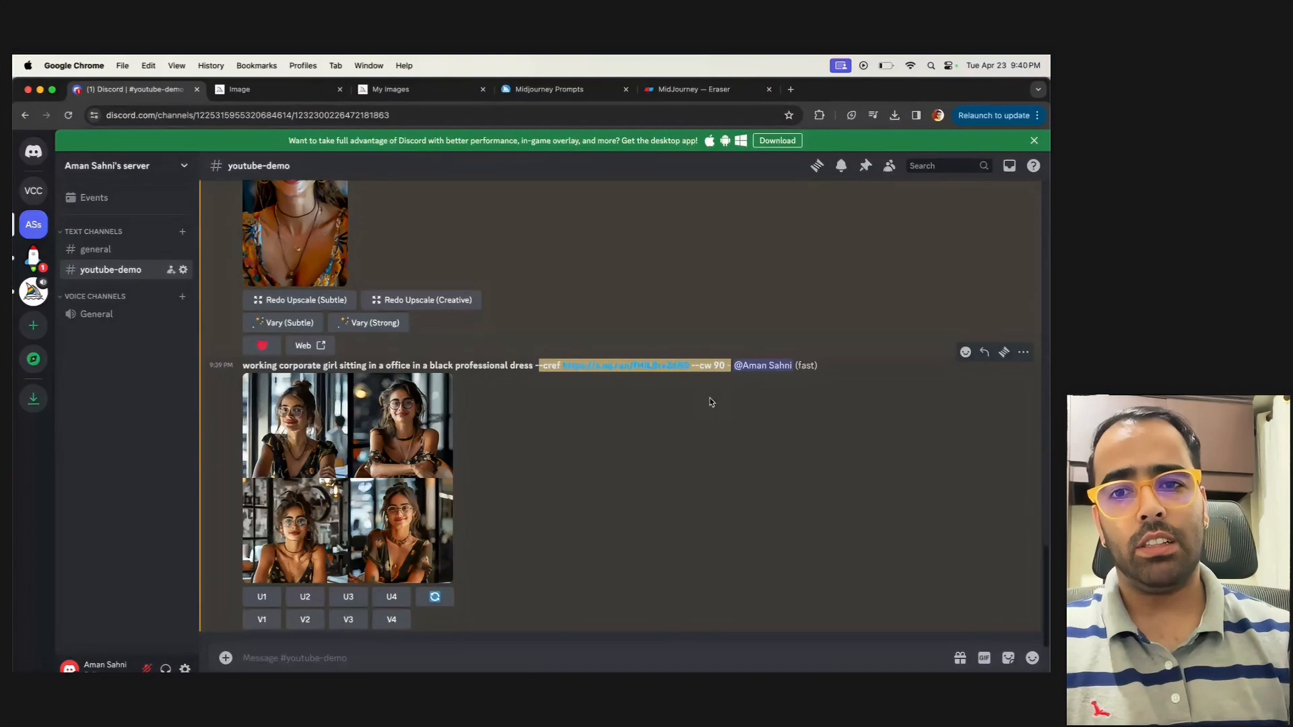
pyautogui.click(531, 363)
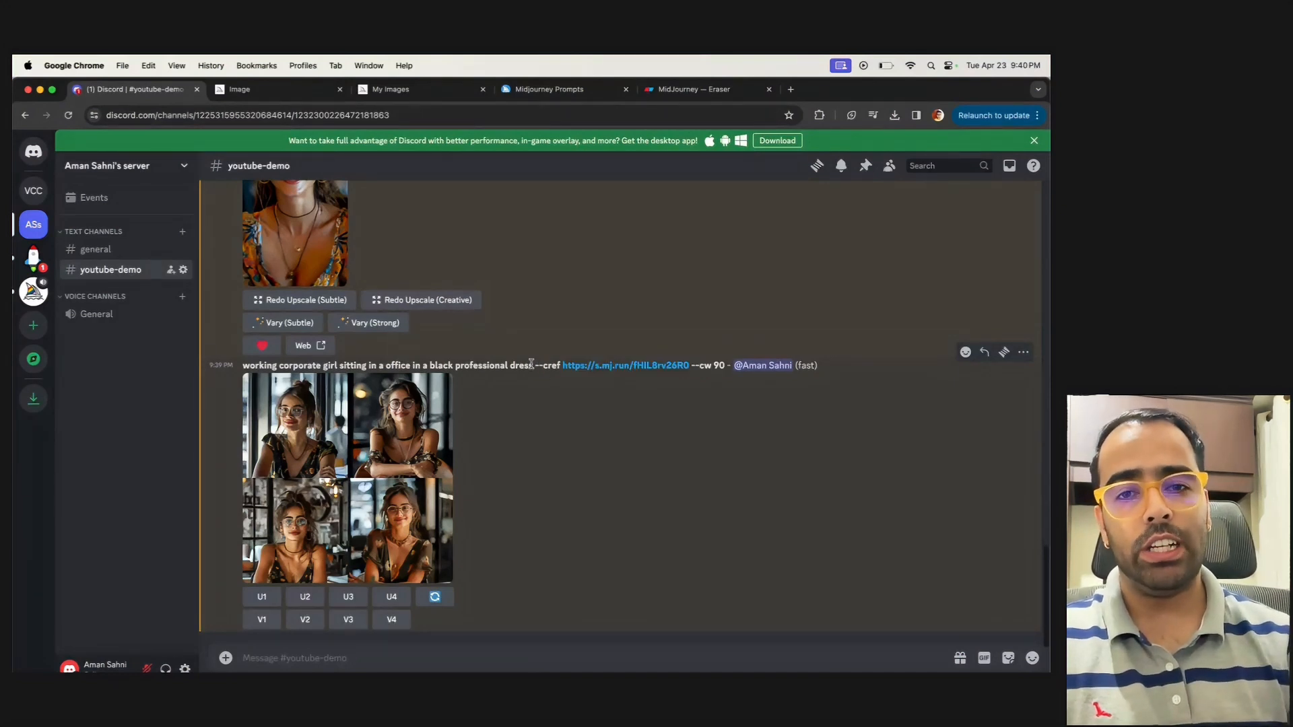
pyautogui.moveTo(531, 366); pyautogui.dragTo(727, 367)
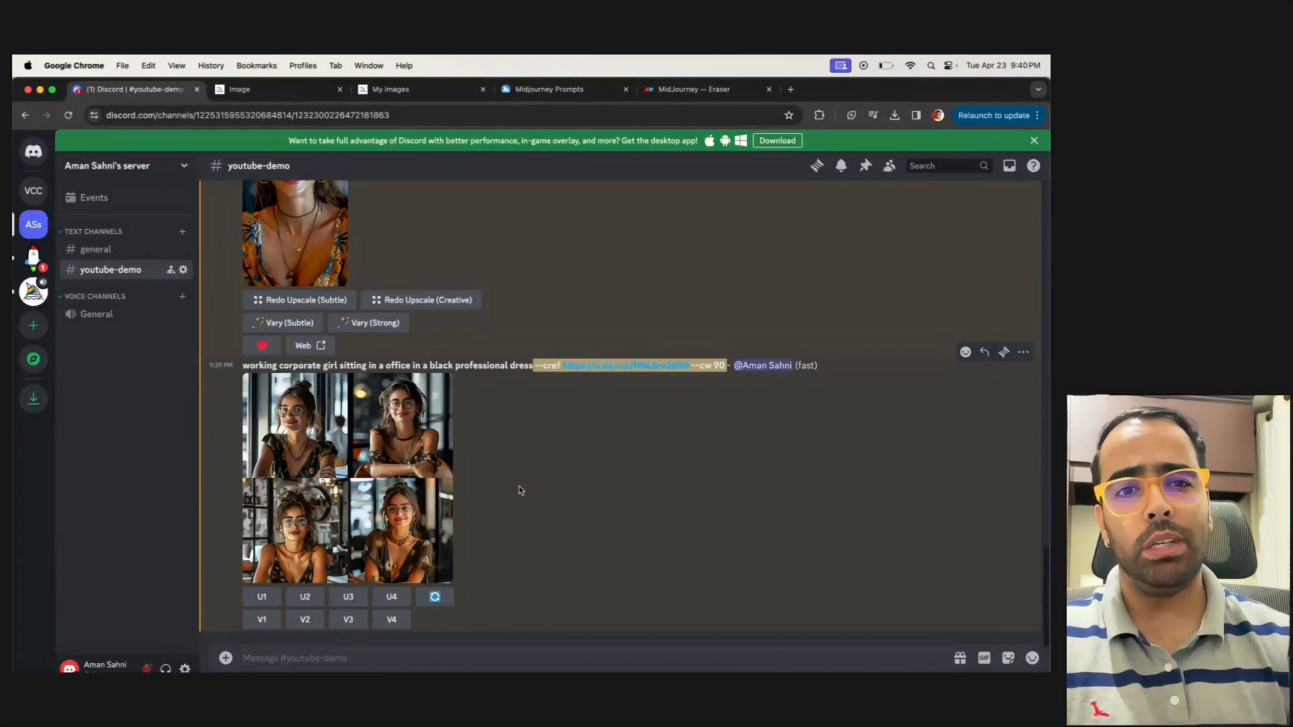
# Start an /imagine command and copy the prompt "a worker mascot for a futuristic AI company" through "--ar 2:1" from the Eraser notes
pyautogui.click(307, 657)
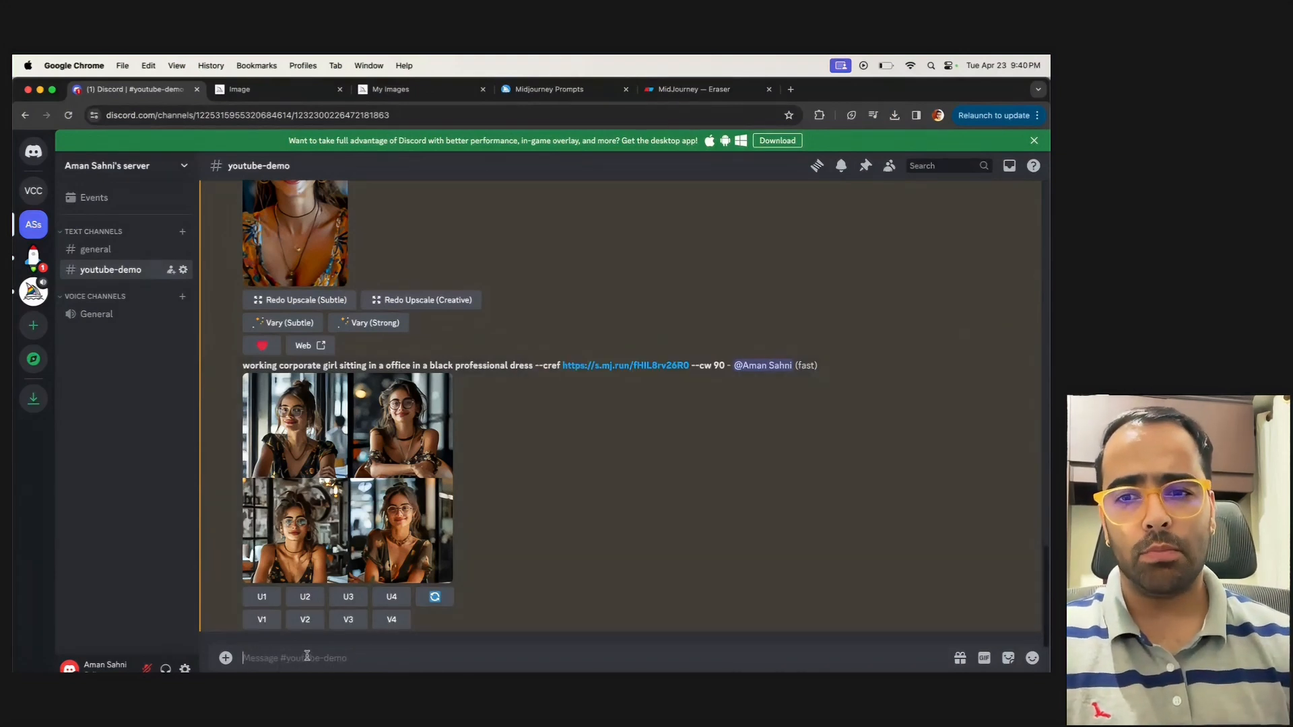
pyautogui.write('/ima')
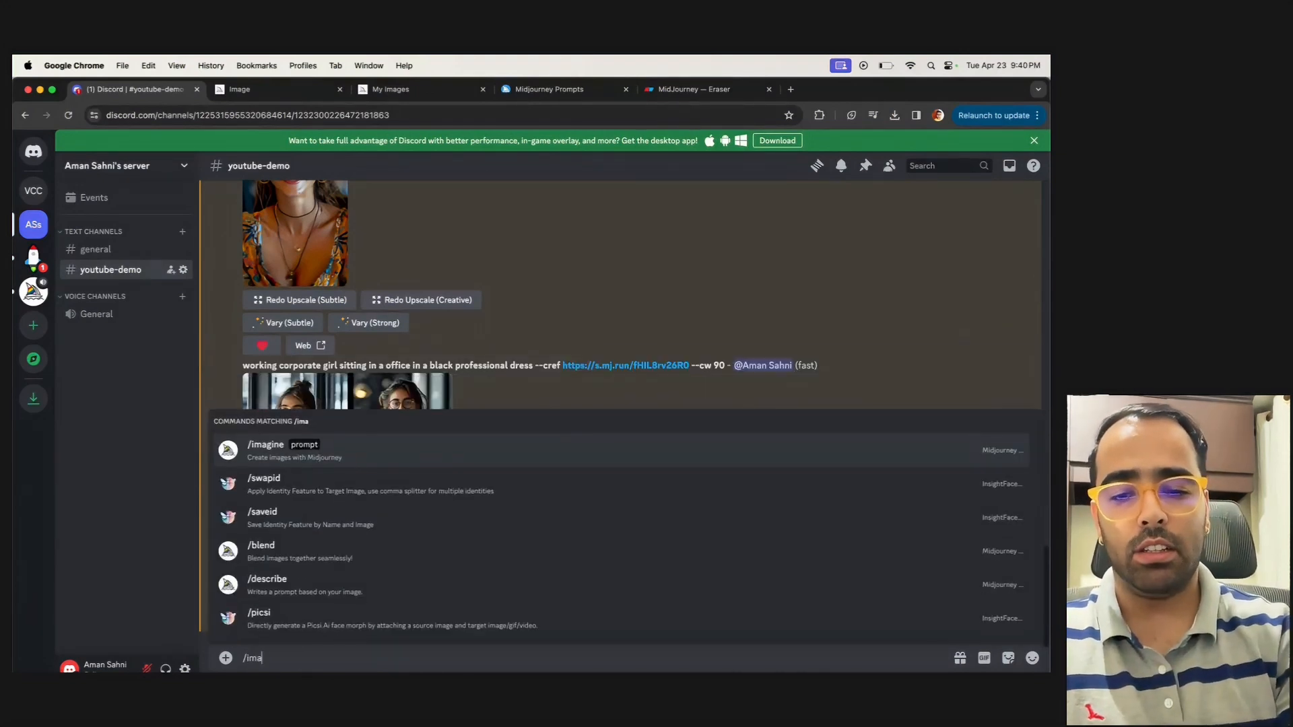
pyautogui.press('Return')
pyautogui.click(683, 88)
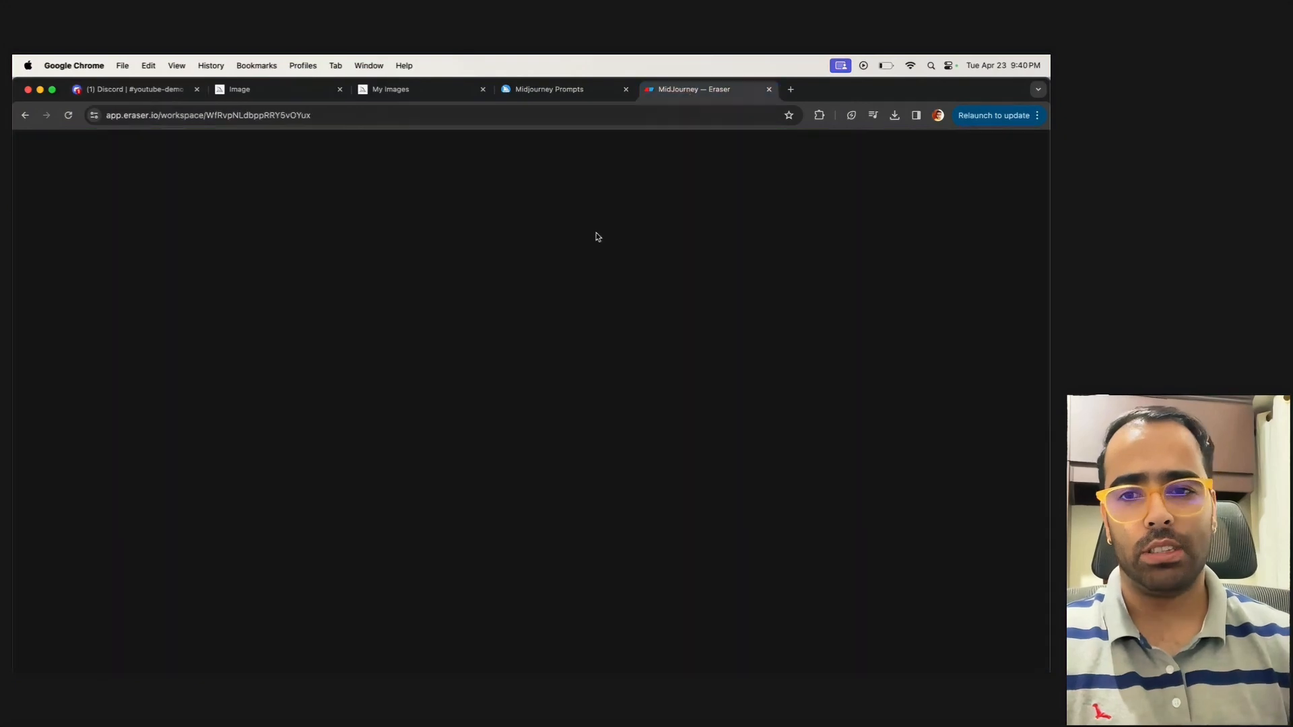
pyautogui.doubleClick(335, 412)
pyautogui.moveTo(326, 539)
pyautogui.mouseDown()
pyautogui.moveTo(133, 519)
pyautogui.moveTo(309, 536)
pyautogui.mouseUp()
pyautogui.press('super+c')
pyautogui.click(135, 519)
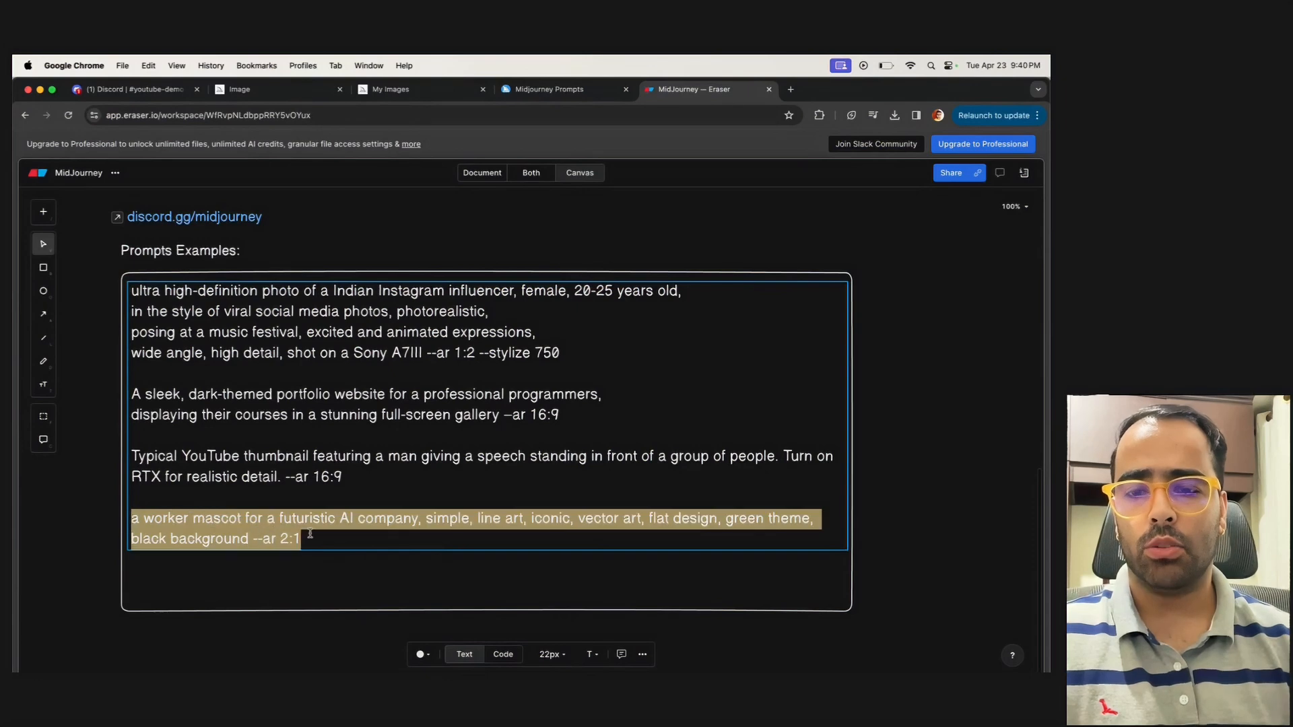
# Back in Discord, paste and submit the worker mascot prompt, and view the generated grid enlarged
pyautogui.click(143, 90)
pyautogui.press('super+v')
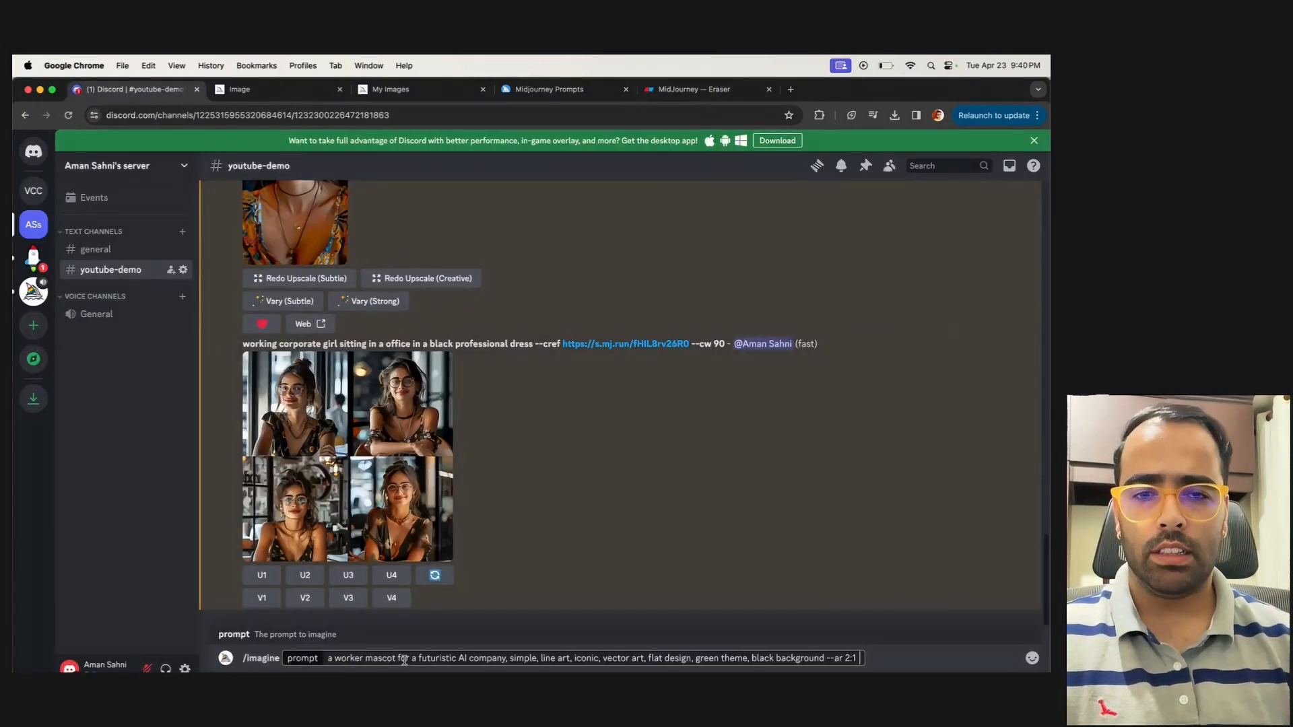
pyautogui.press('Return')
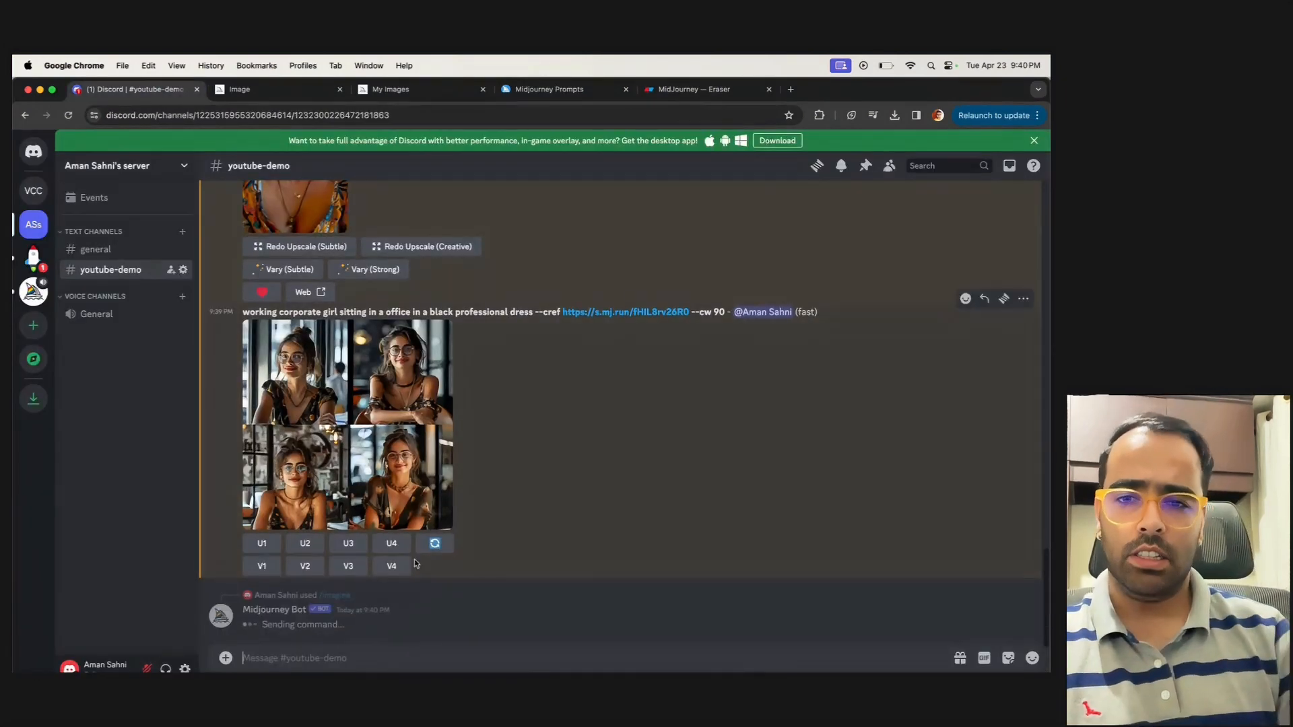
pyautogui.click(447, 537)
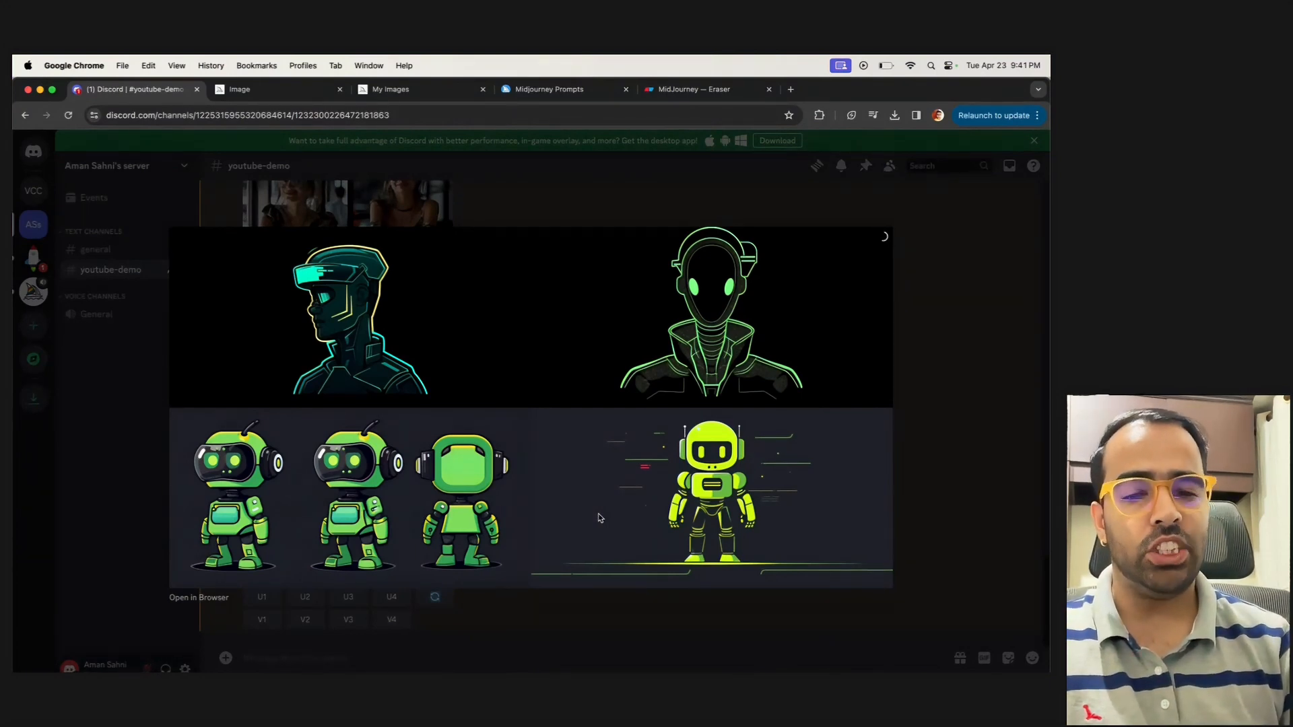
pyautogui.click(943, 464)
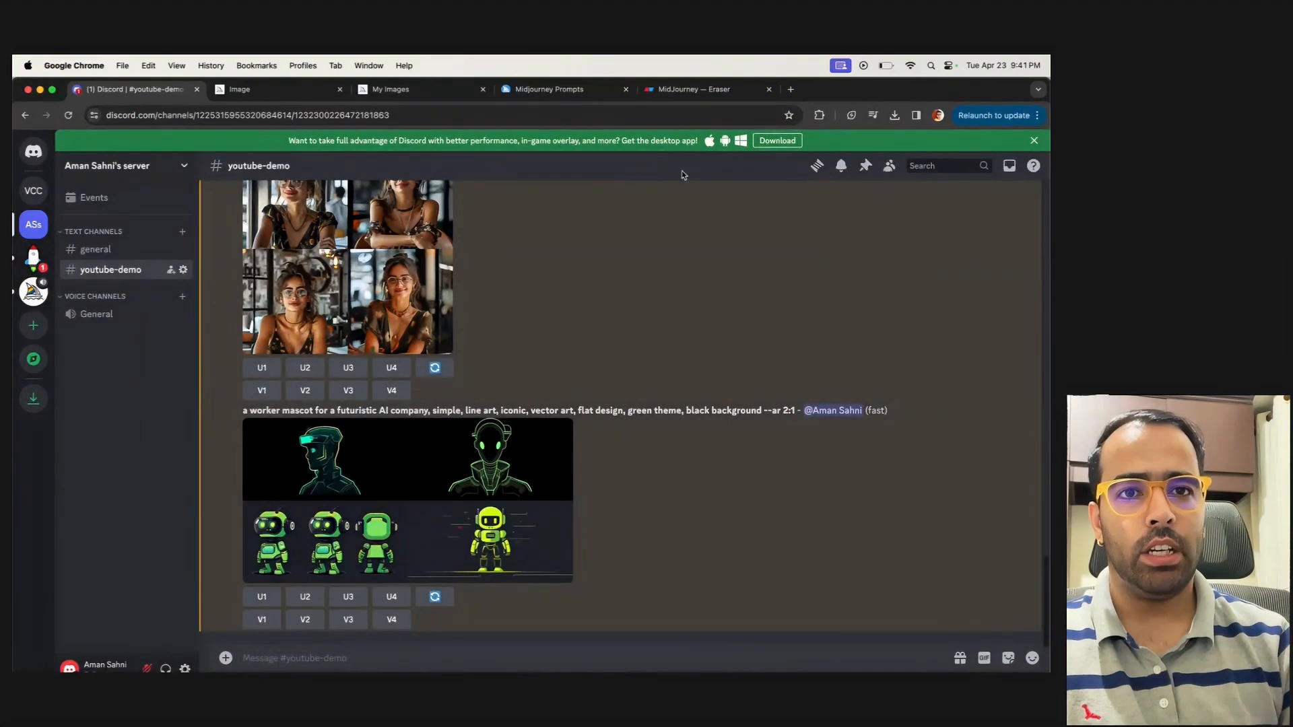
# Copy the "A sleek, dark-themed portfolio website" prompt from the Eraser notes and return to Discord
pyautogui.click(693, 93)
pyautogui.click(190, 488)
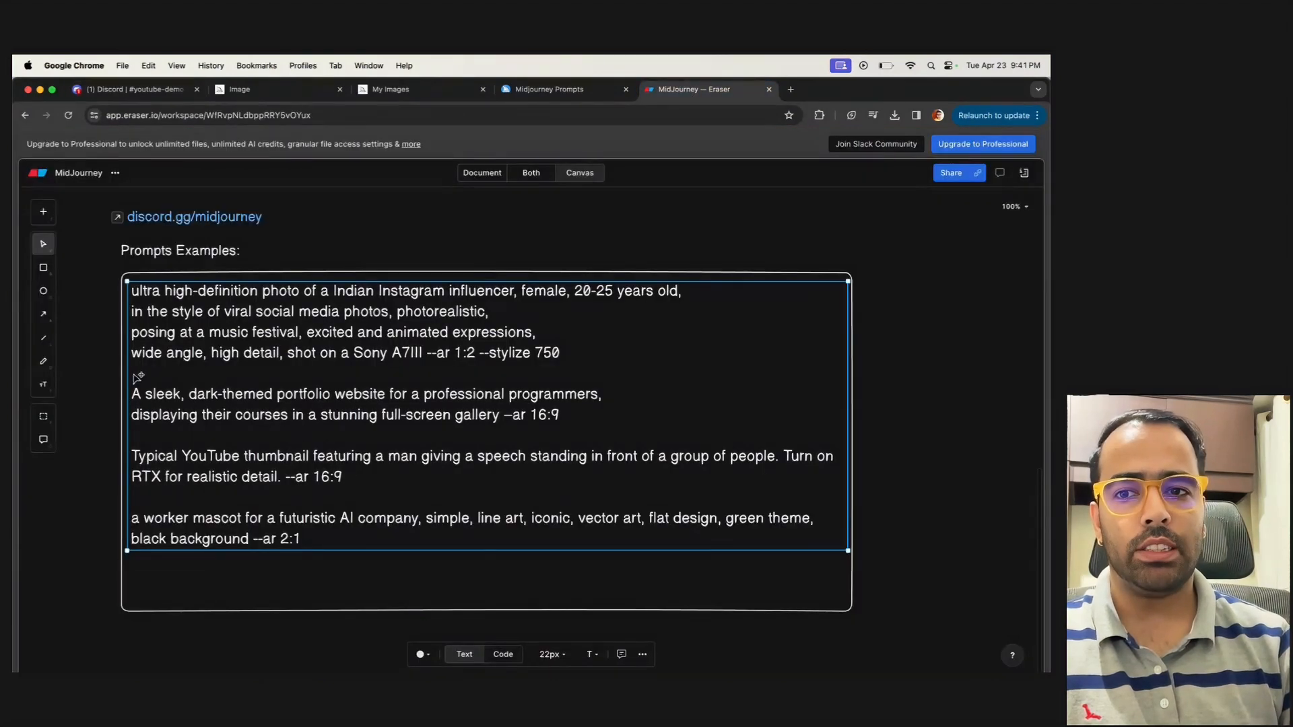
pyautogui.click(534, 406)
pyautogui.moveTo(561, 415); pyautogui.dragTo(133, 374)
pyautogui.press('super+c')
pyautogui.click(128, 88)
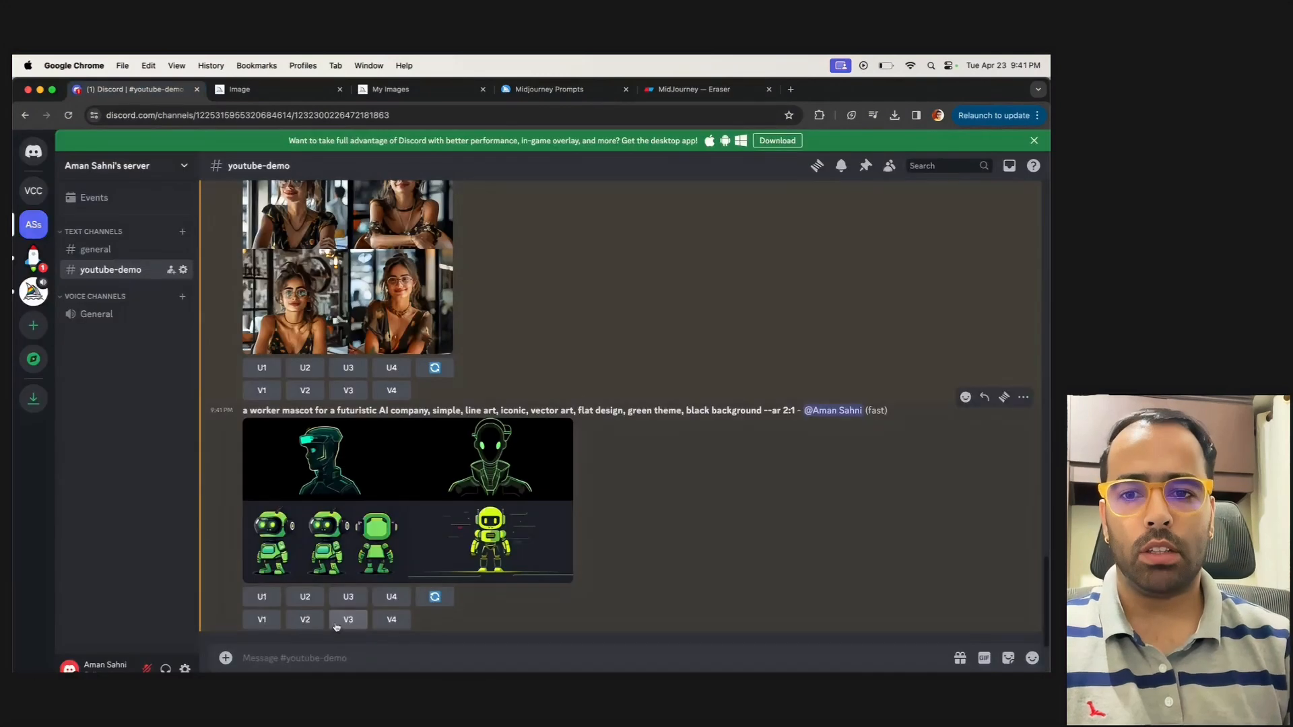
# Start a new /imagine prompt with the copied dark-themed portfolio website text and check its wording
pyautogui.click(312, 661)
pyautogui.write('/')
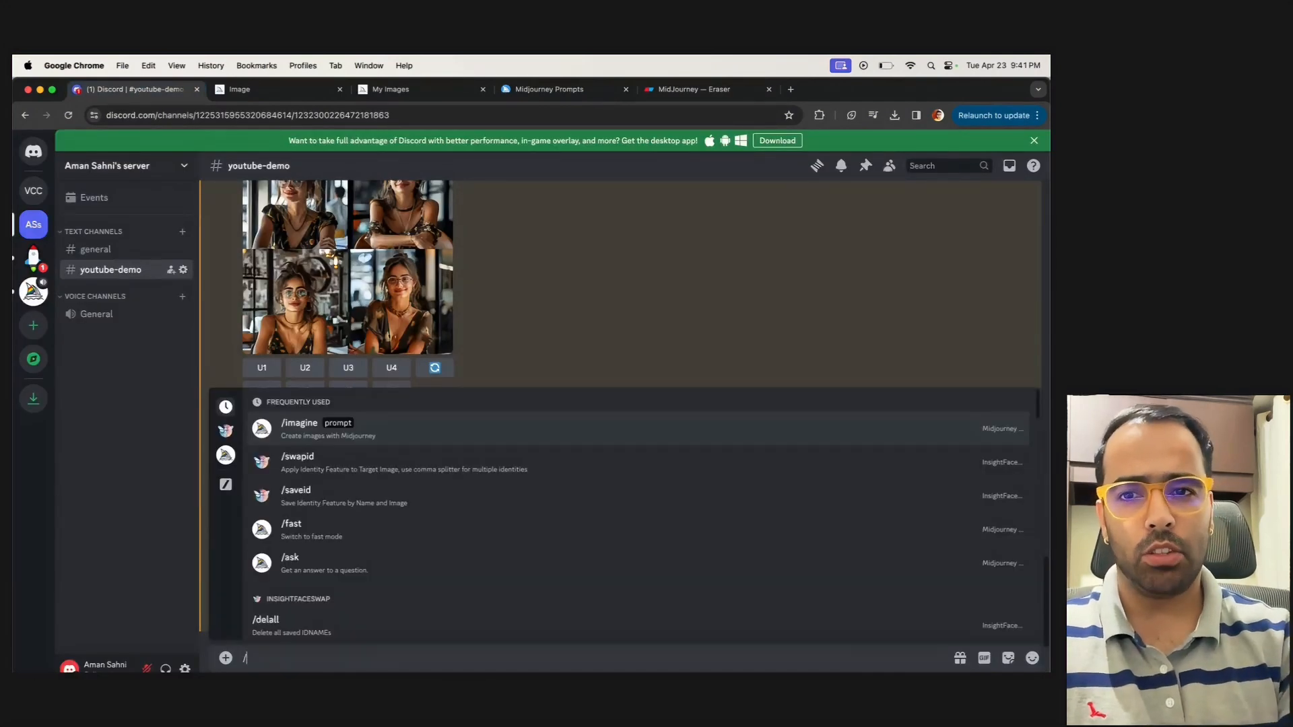
pyautogui.press('Return')
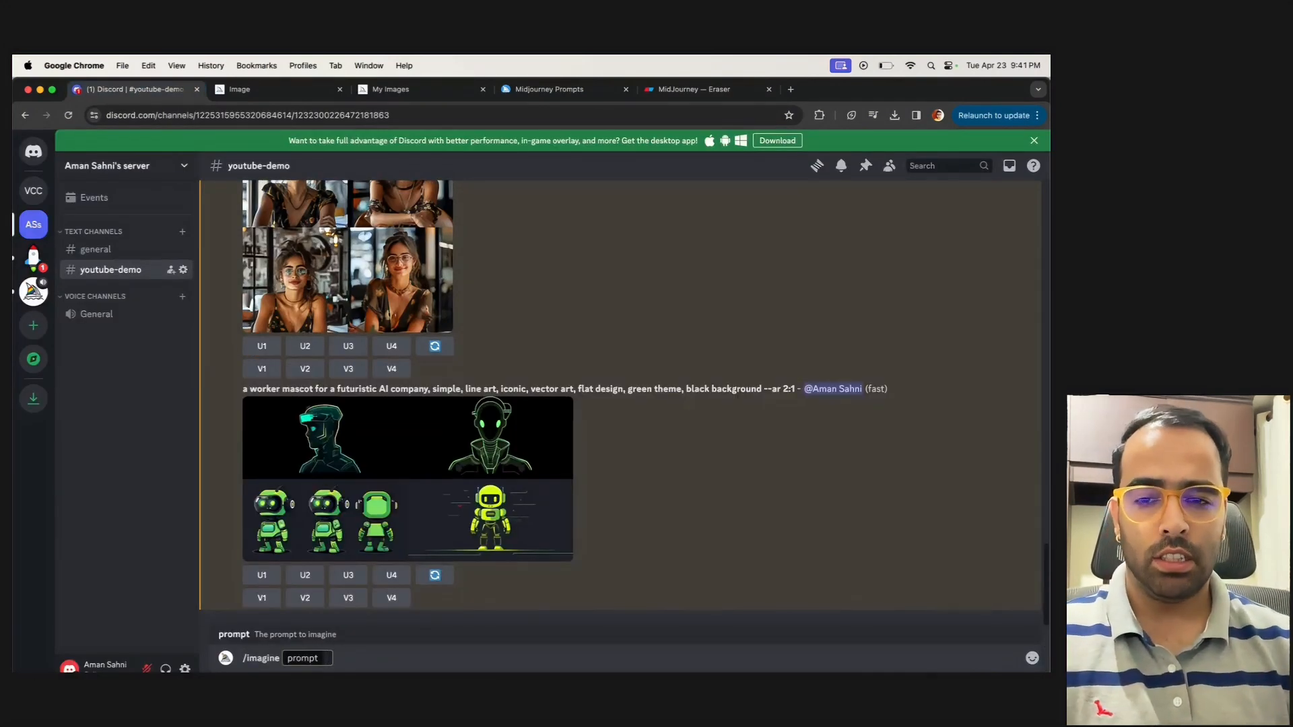
pyautogui.press('super+v')
pyautogui.moveTo(365, 658); pyautogui.dragTo(572, 659)
pyautogui.click(629, 658)
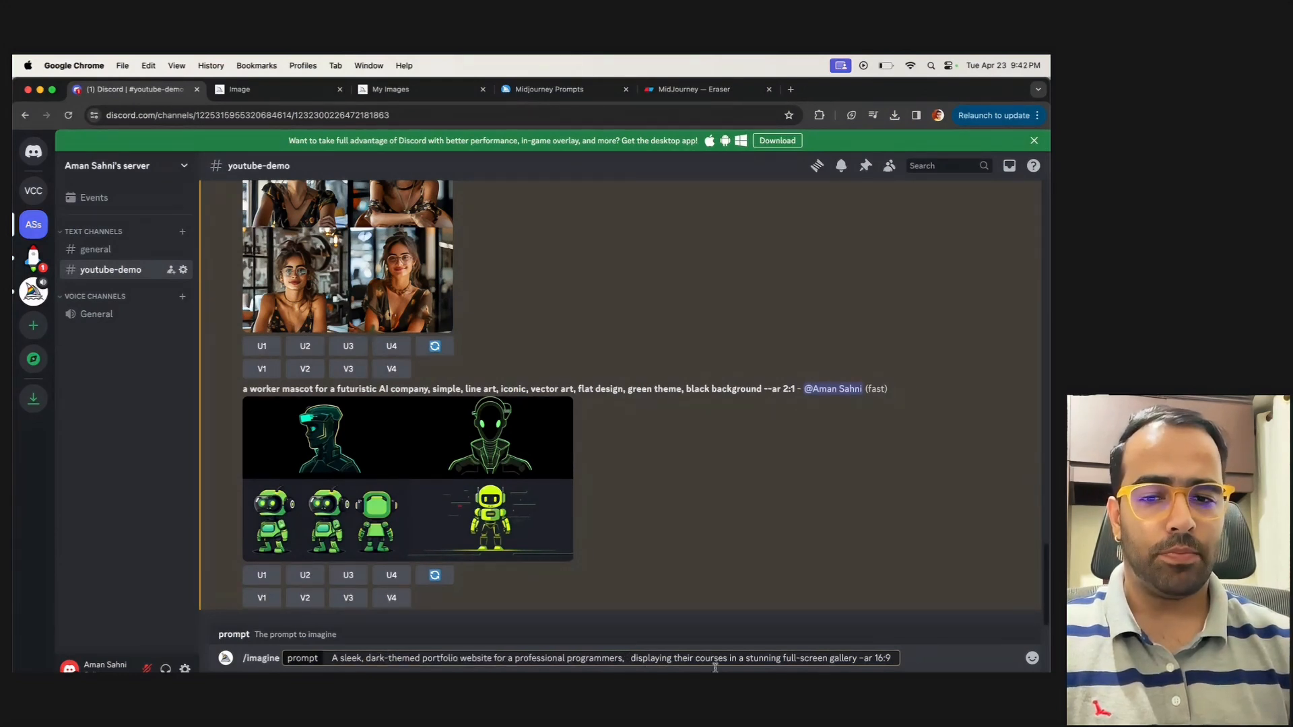
# Replace "portfolio" with "online school" in the website prompt and submit it
pyautogui.doubleClick(449, 658)
pyautogui.write('online school')
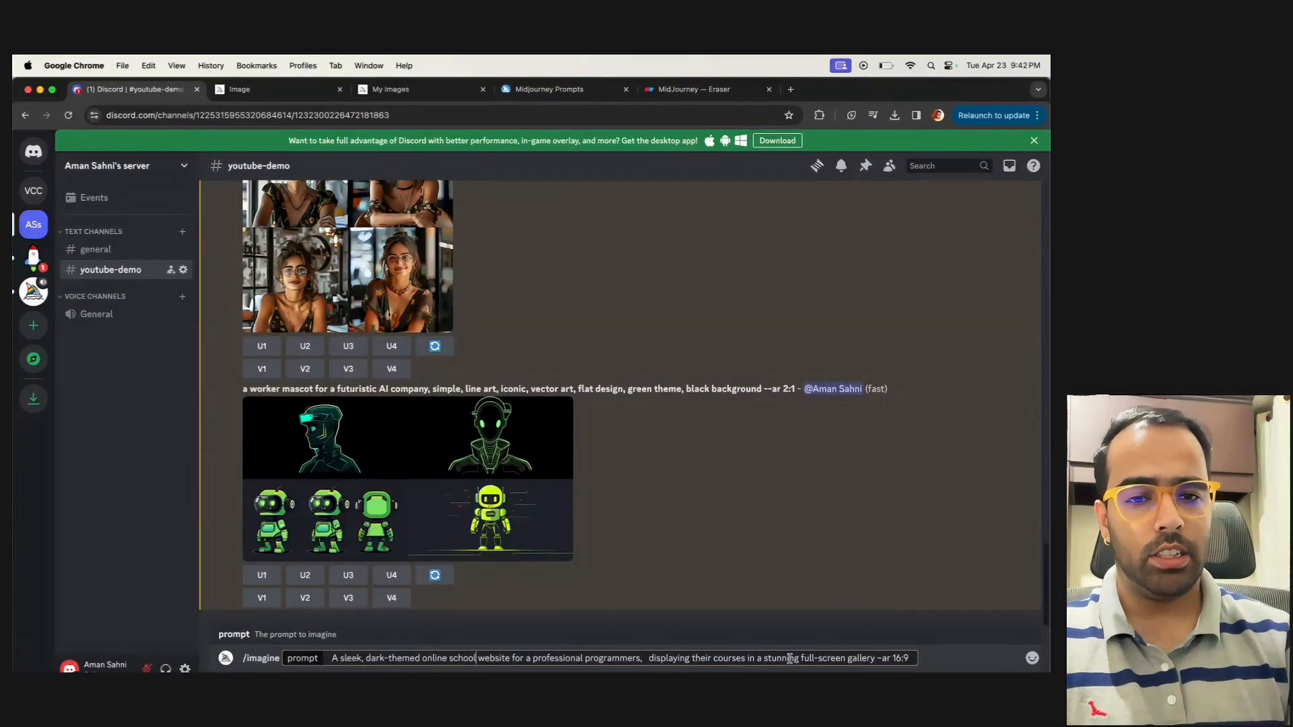
pyautogui.press('Return')
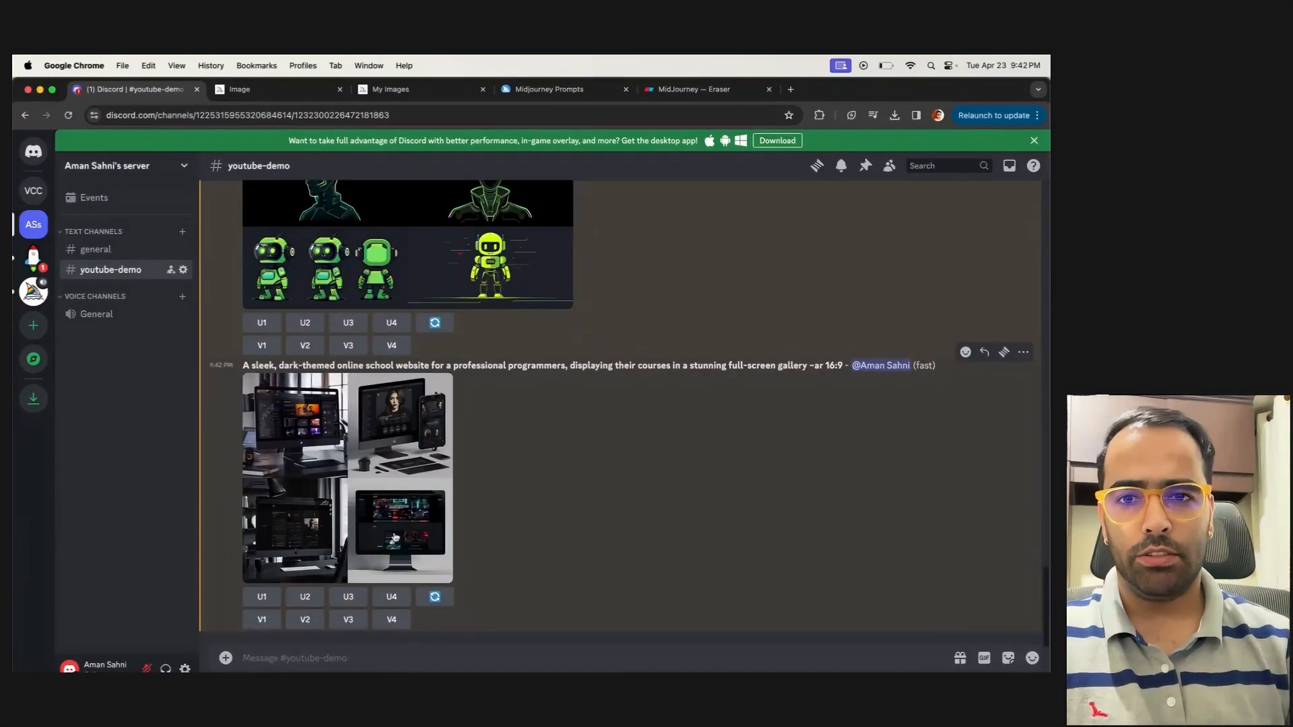
# View the online school website grid enlarged and review the wording of its prompt
pyautogui.click(420, 479)
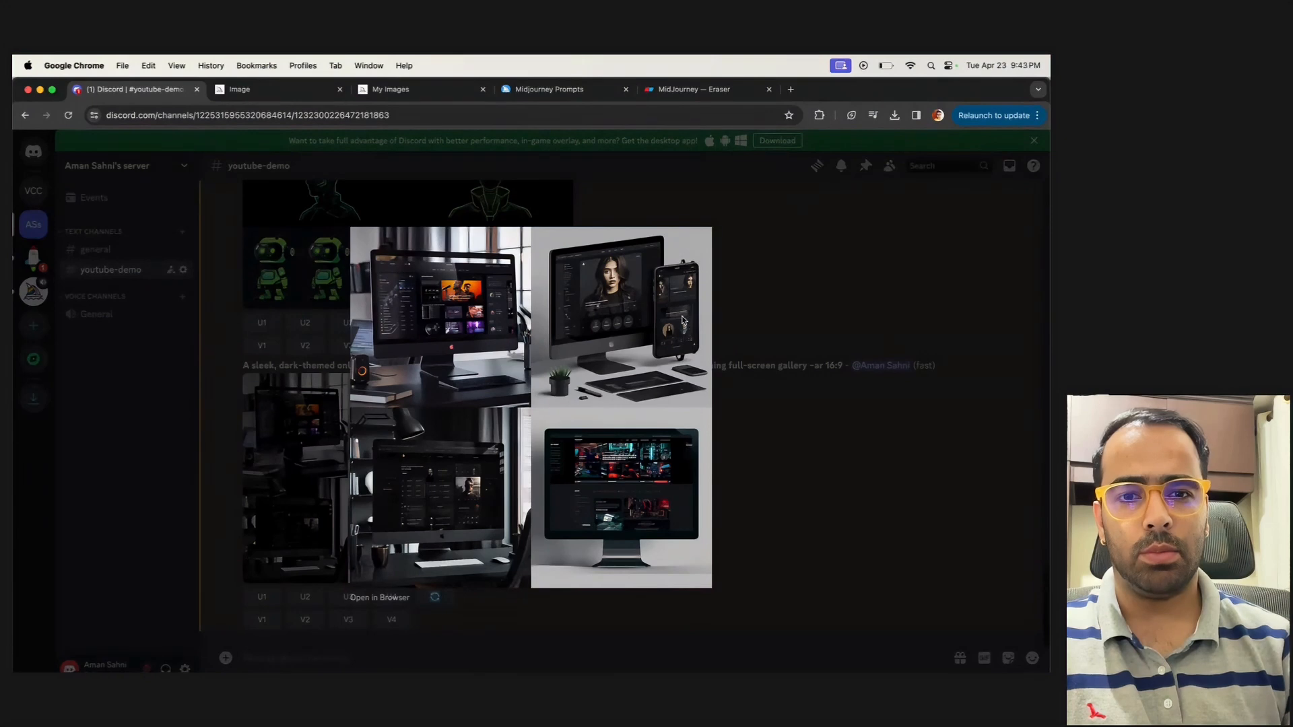
pyautogui.click(833, 268)
pyautogui.moveTo(254, 365); pyautogui.dragTo(643, 366)
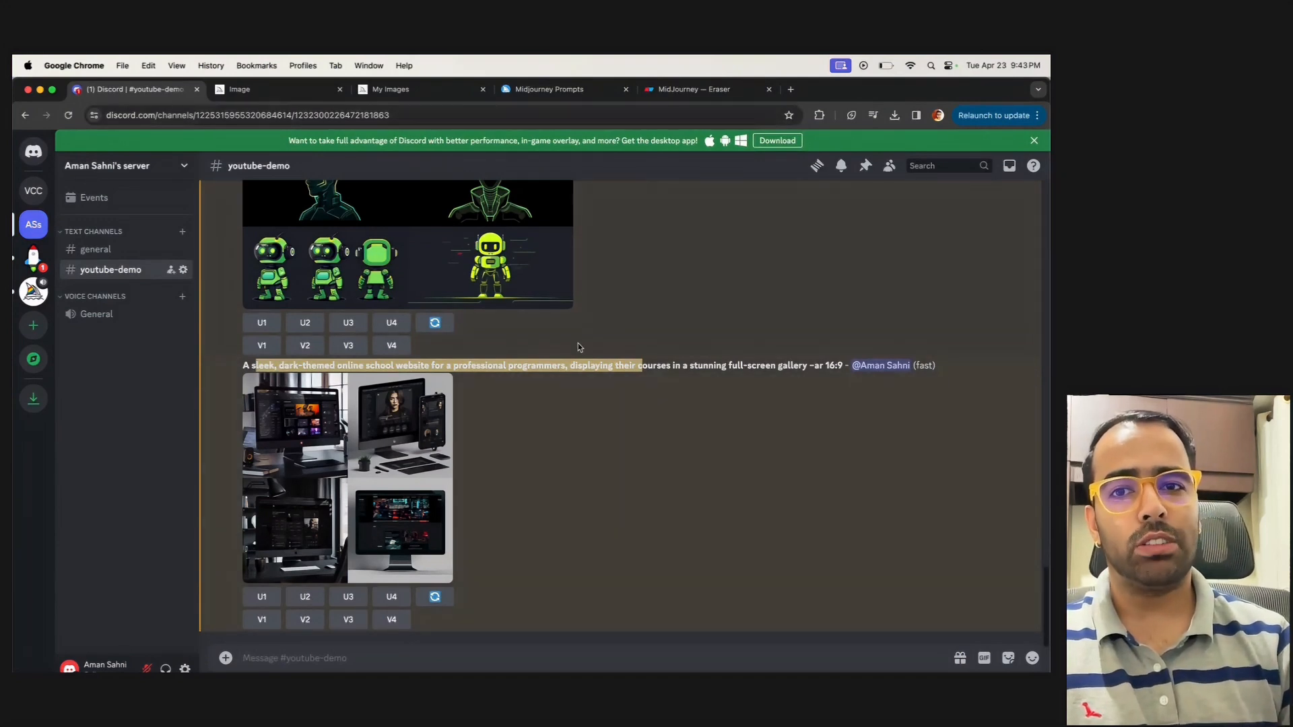
# Review the wording of the worker mascot prompt and the YouTube thumbnail prompt about a man giving a speech
pyautogui.scroll(3, 578, 342)
pyautogui.moveTo(274, 358); pyautogui.dragTo(242, 355)
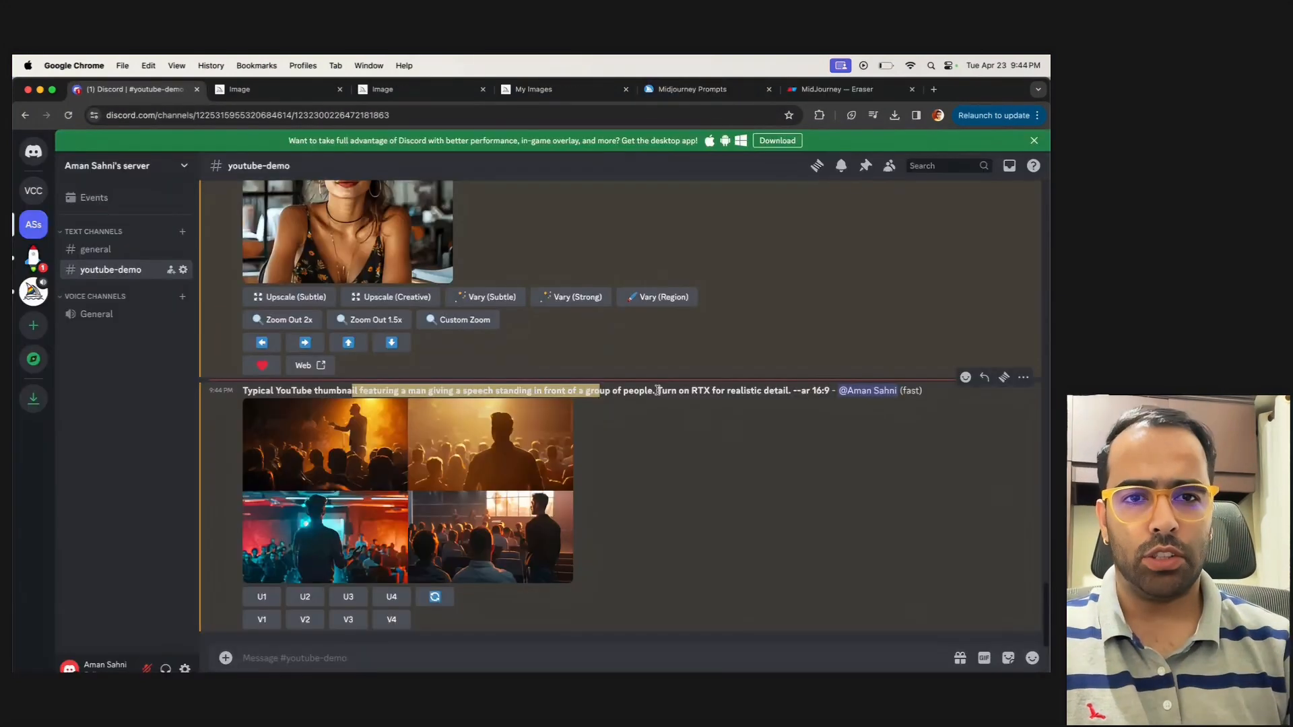
pyautogui.moveTo(657, 390)
pyautogui.mouseDown()
pyautogui.moveTo(720, 392)
pyautogui.moveTo(662, 392)
pyautogui.mouseUp()
pyautogui.moveTo(432, 391); pyautogui.dragTo(581, 389)
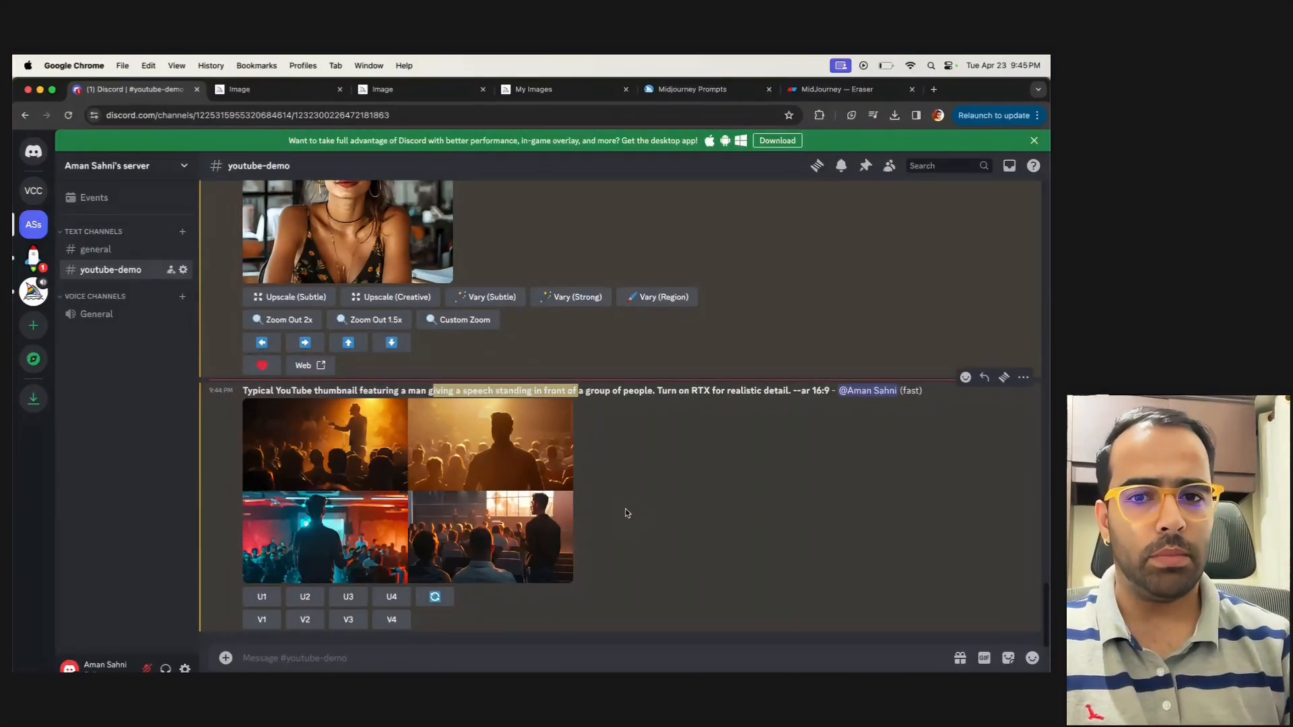
# Look back over the earlier results and examine the --cref link and --cw 90 parameters in the working corporate girl prompt
pyautogui.scroll(3, 626, 513)
pyautogui.scroll(5, 453, 385)
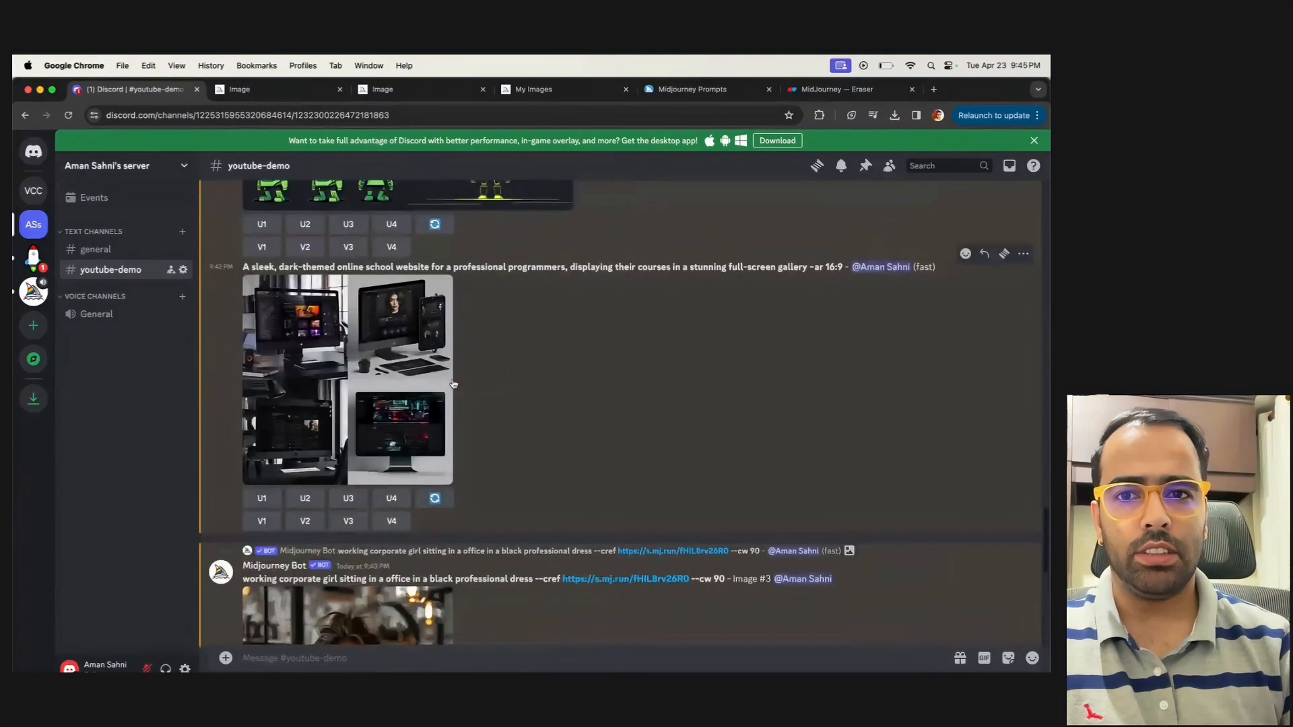
pyautogui.scroll(4, 499, 414)
pyautogui.scroll(6, 503, 439)
pyautogui.scroll(-3, 532, 512)
pyautogui.scroll(-1, 528, 467)
pyautogui.moveTo(535, 211); pyautogui.dragTo(724, 209)
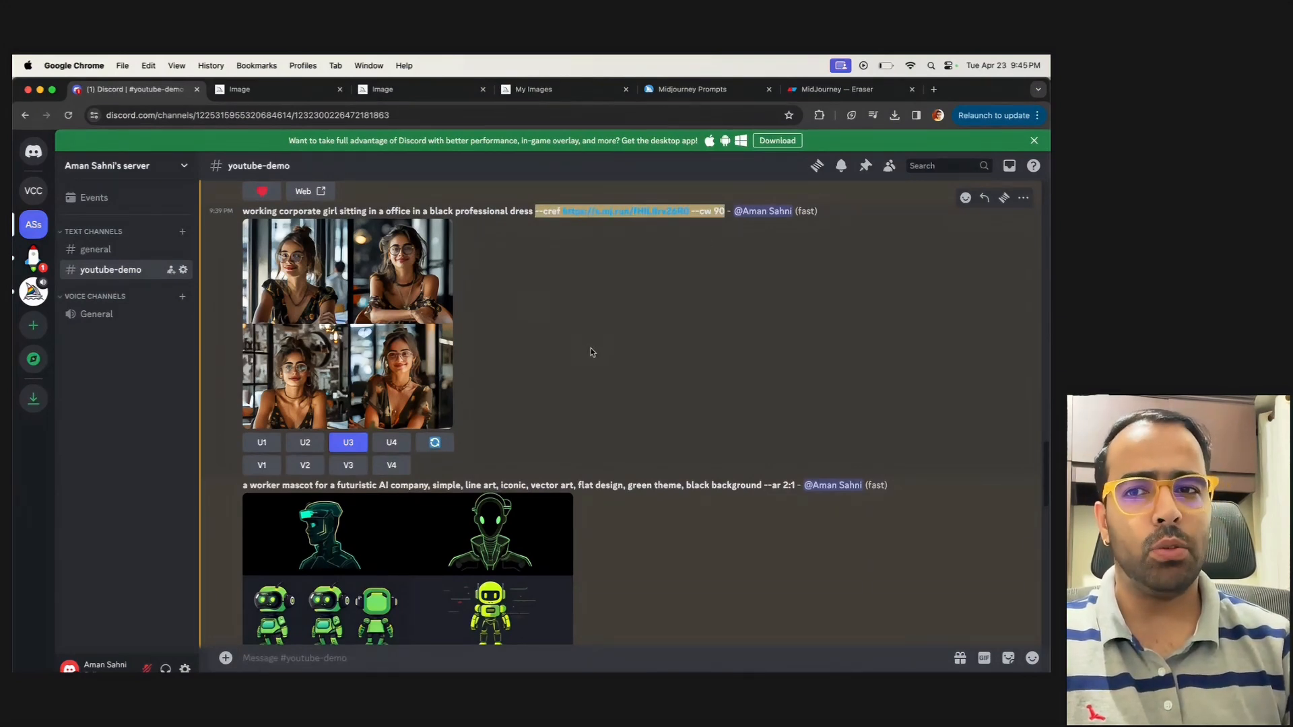
pyautogui.scroll(-15, 577, 428)
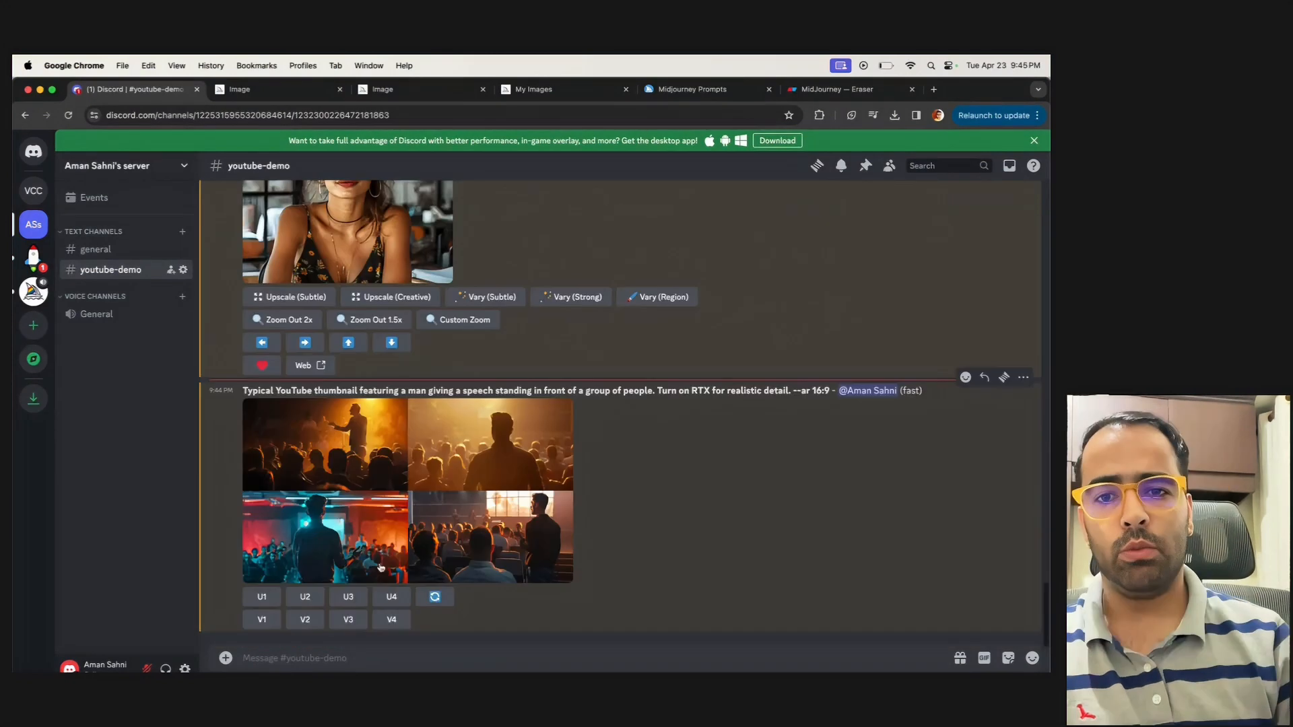
# Start a /blend command and attach sharedImage.jpg from the Youtube Demo - midjourney folder as image1
pyautogui.click(320, 654)
pyautogui.write('/ble')
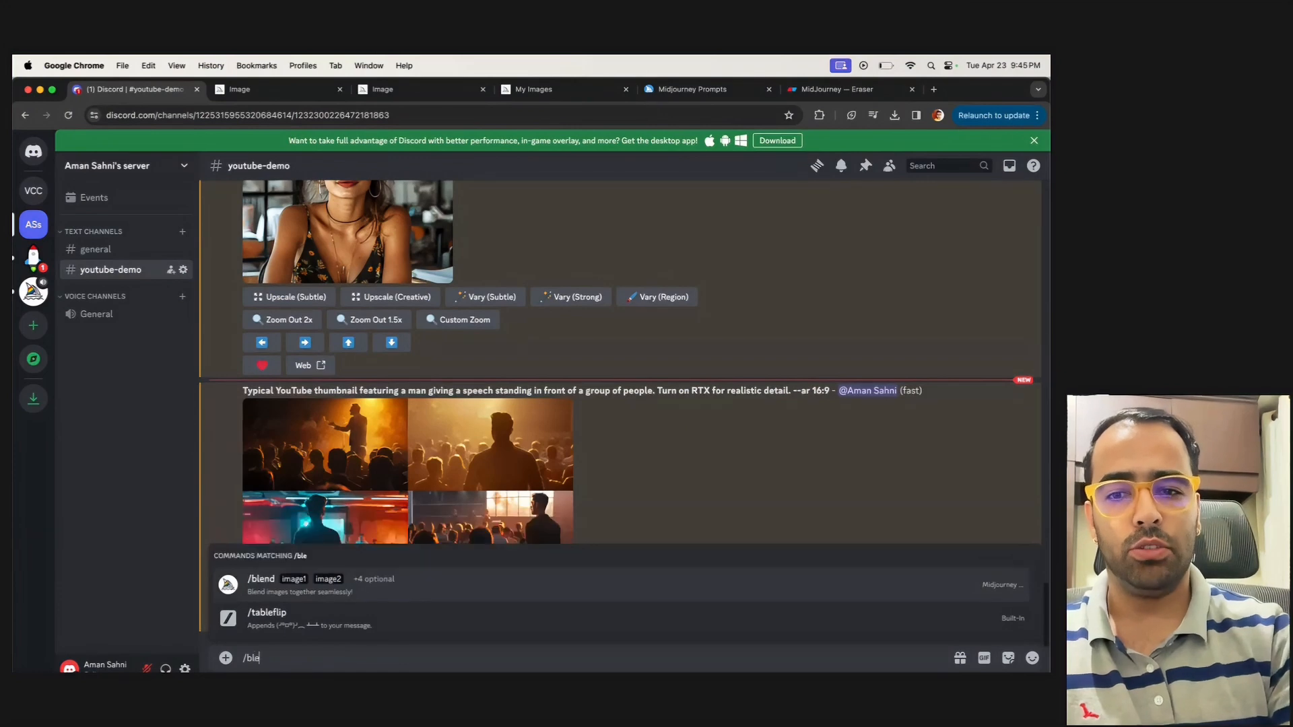
pyautogui.press('Return')
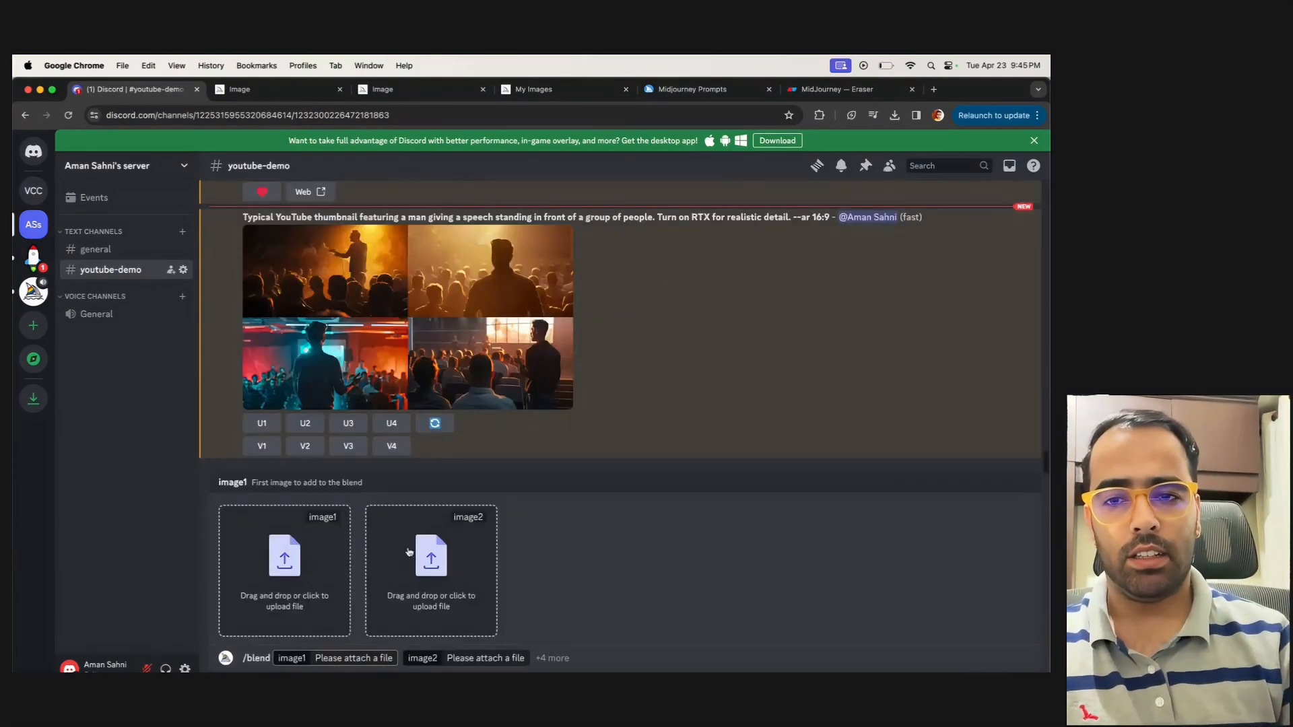
pyautogui.click(283, 564)
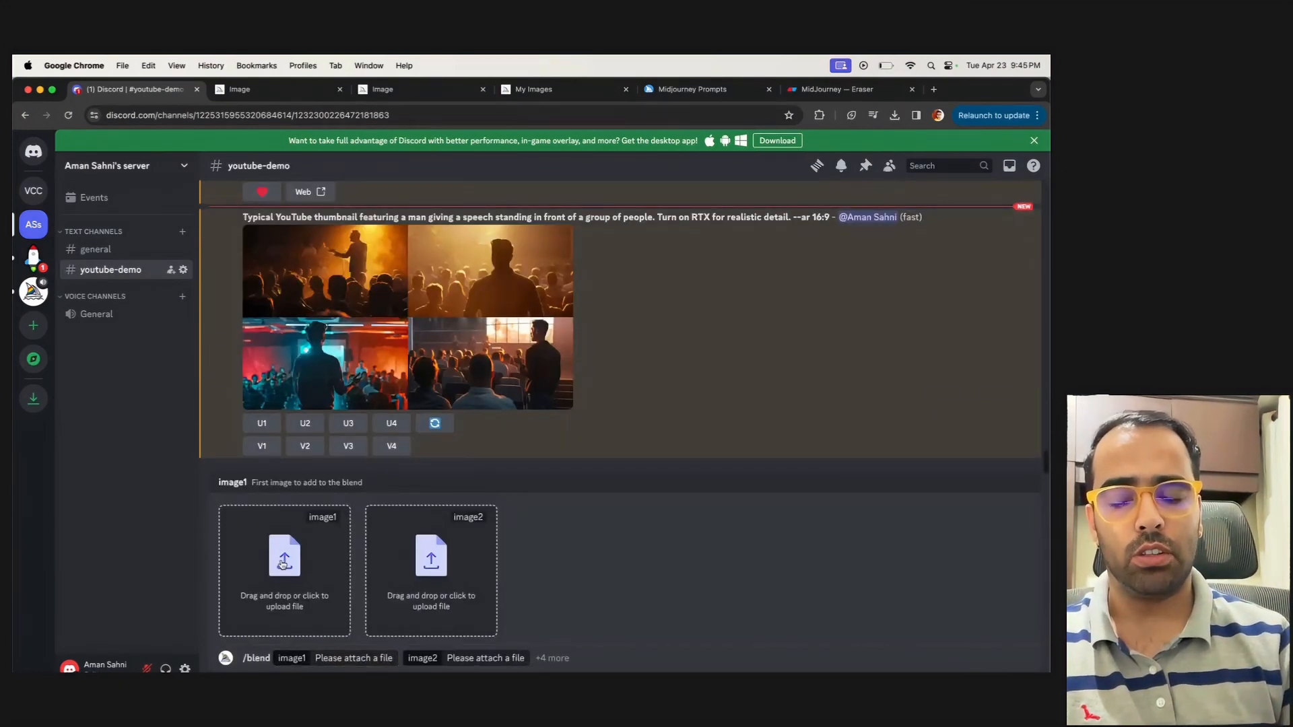
pyautogui.click(335, 325)
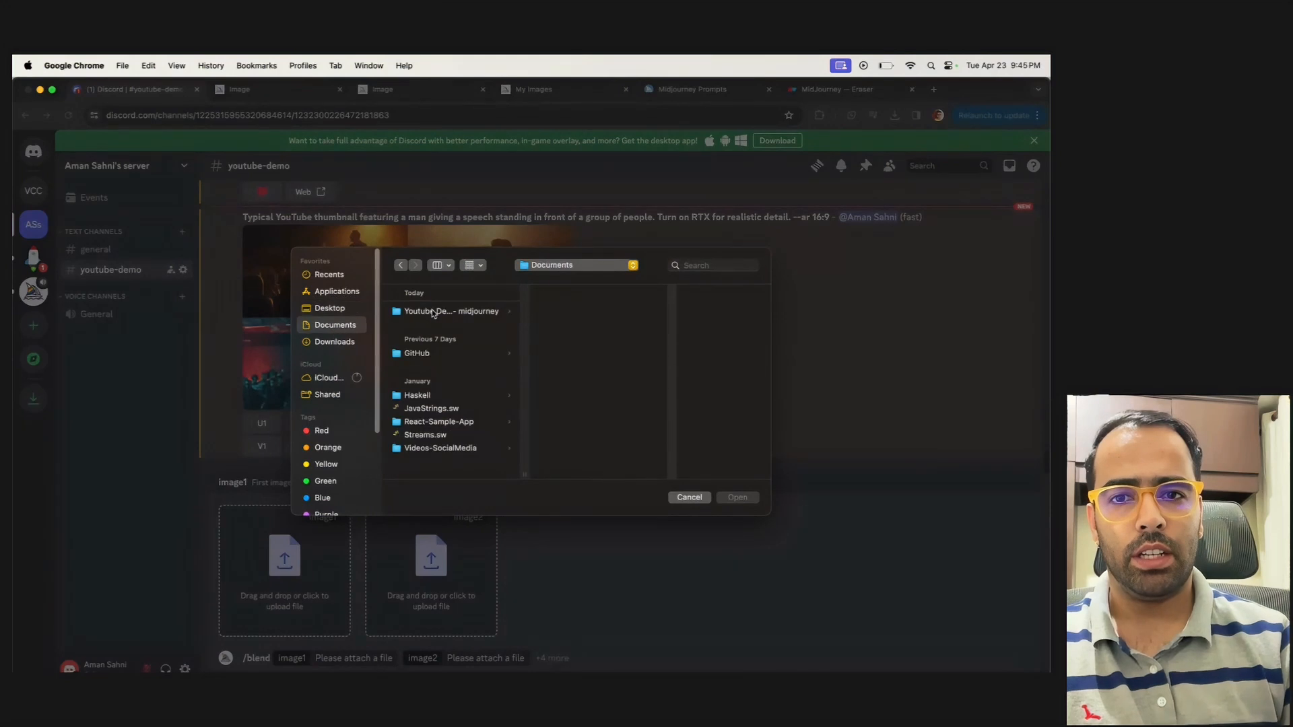
pyautogui.click(433, 313)
pyautogui.click(586, 339)
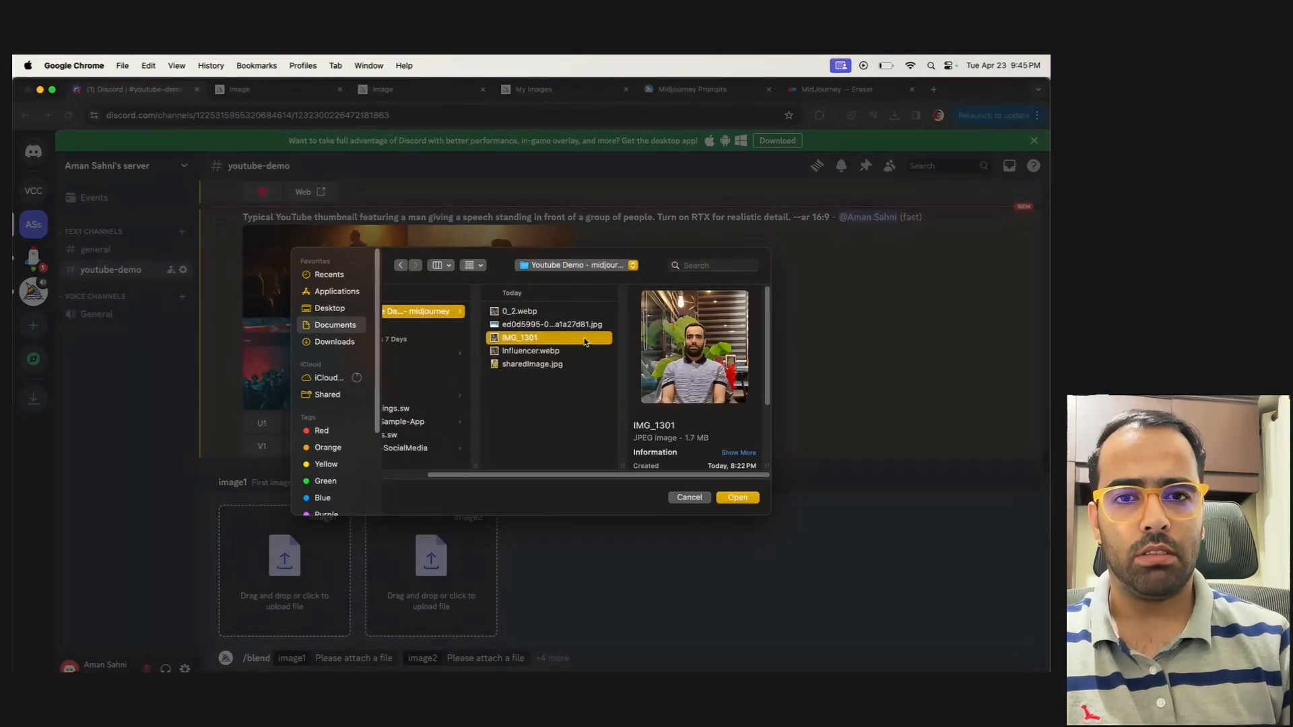
pyautogui.click(552, 353)
pyautogui.click(548, 365)
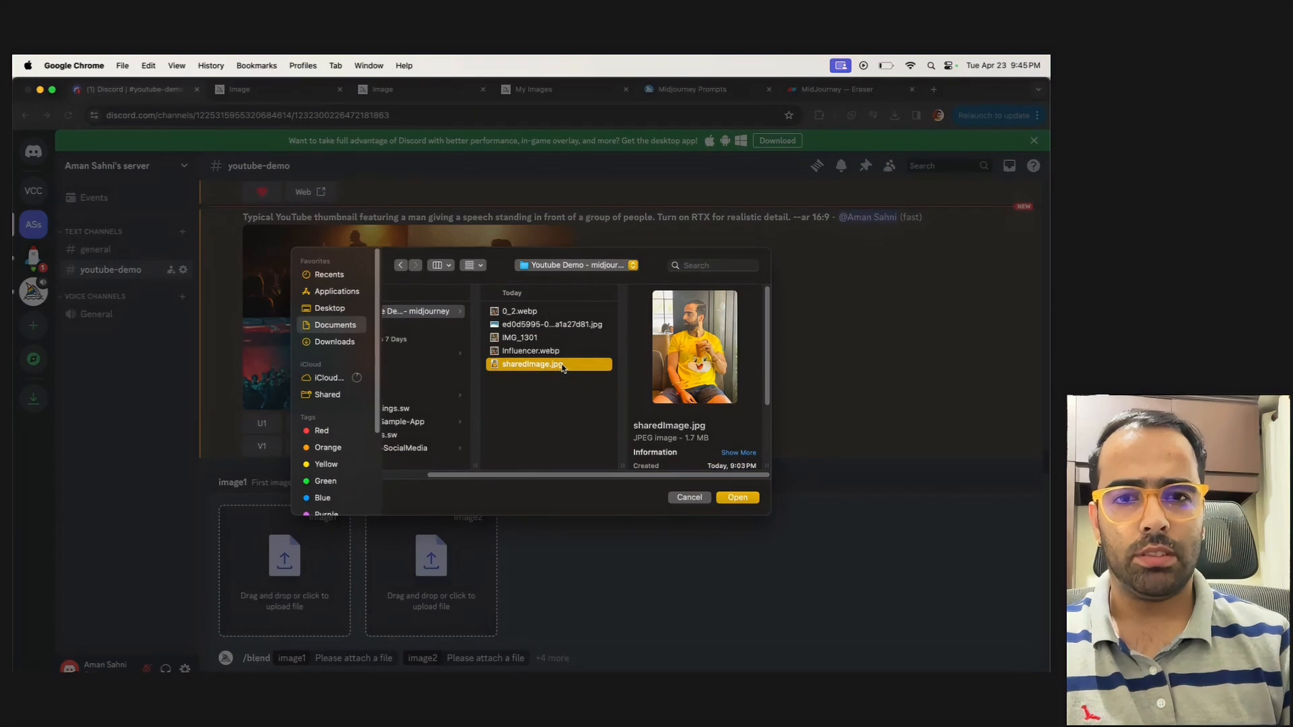
pyautogui.doubleClick(563, 365)
# Attach the tropical beach JPG starting with ed0d5995 as image2 and submit the blend
pyautogui.click(441, 578)
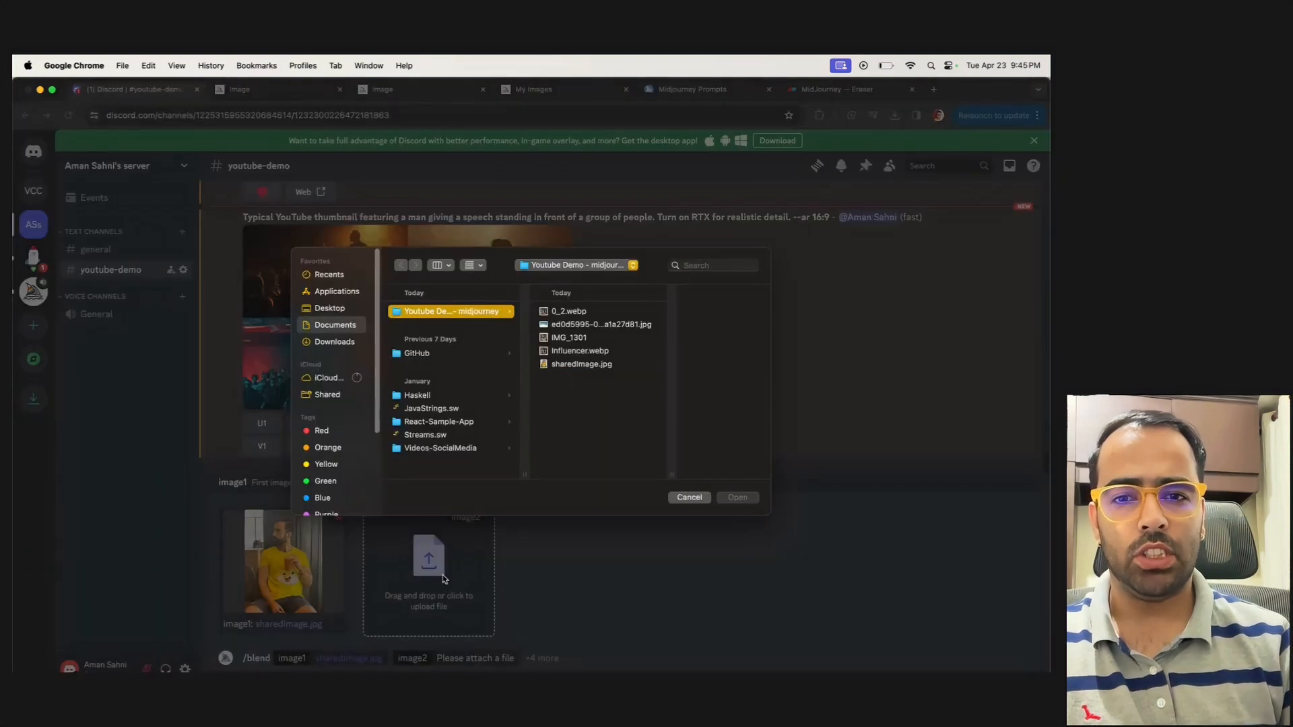
pyautogui.click(589, 325)
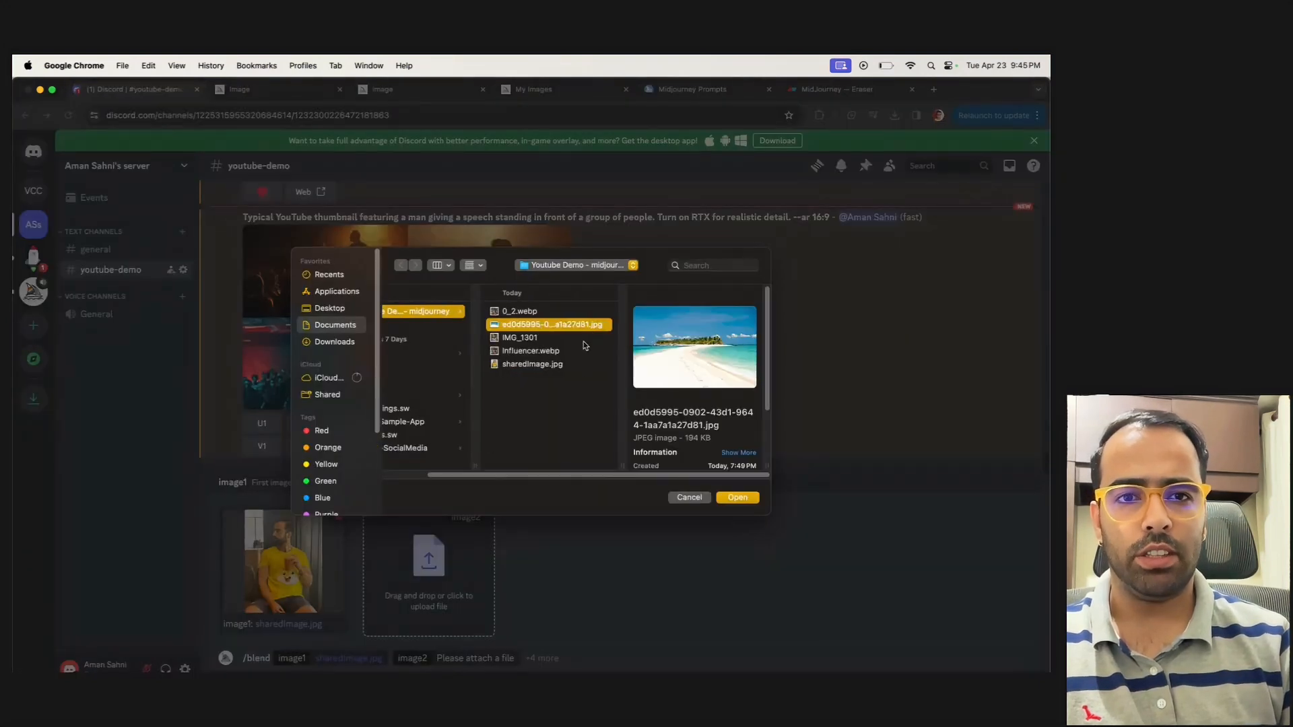
pyautogui.click(739, 497)
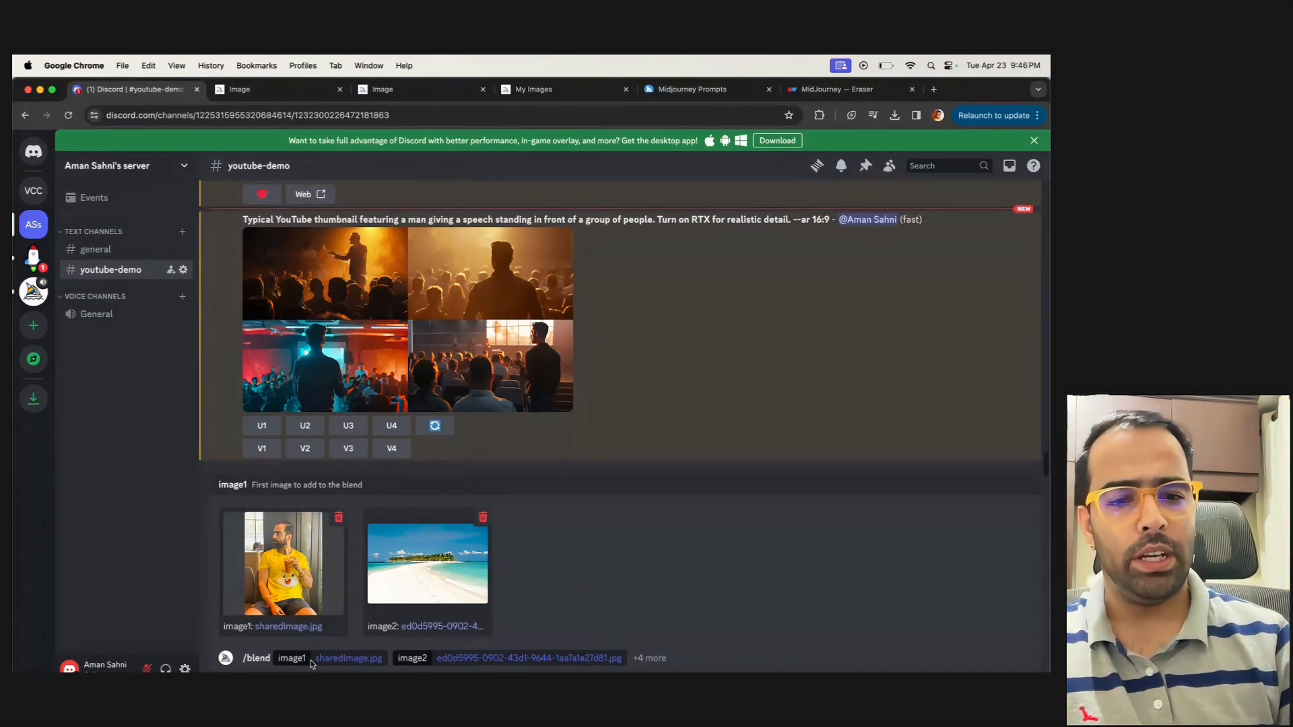
pyautogui.press('Return')
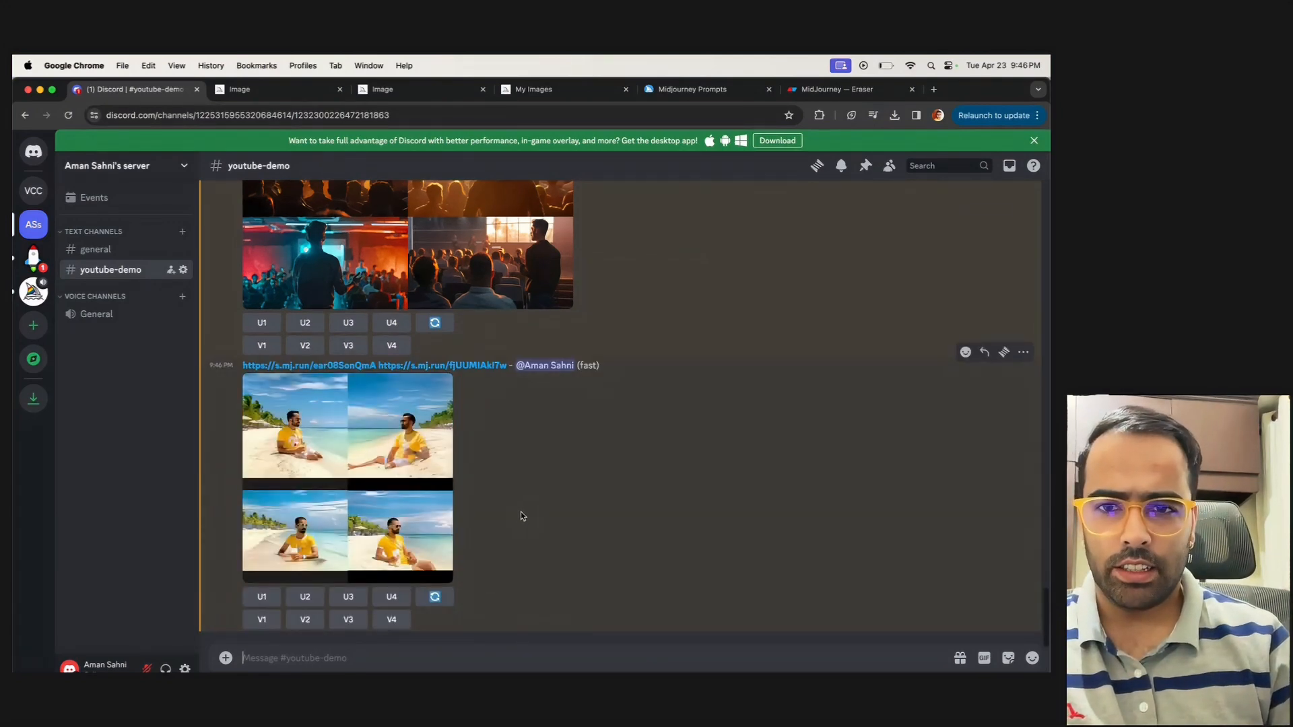
# View the blended beach grid enlarged and compare it with the --cw 90 corporate girl result
pyautogui.click(403, 491)
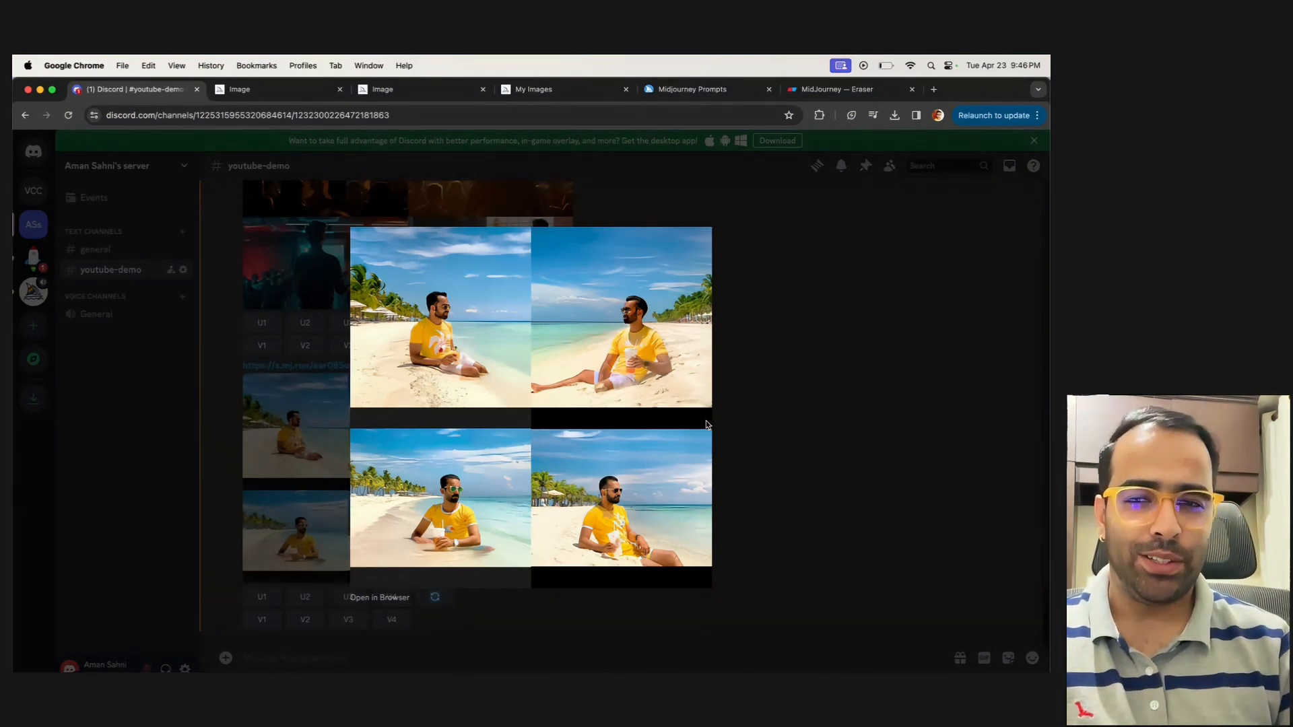
pyautogui.click(816, 398)
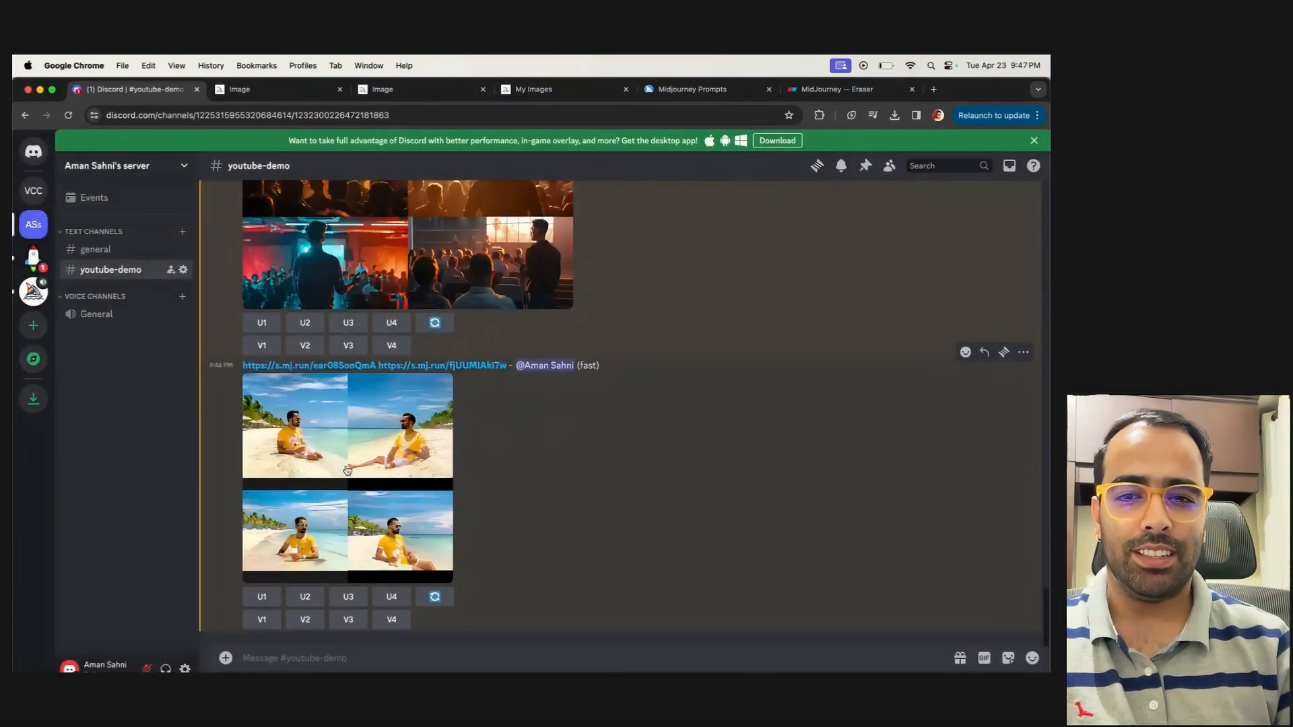
pyautogui.scroll(5, 573, 472)
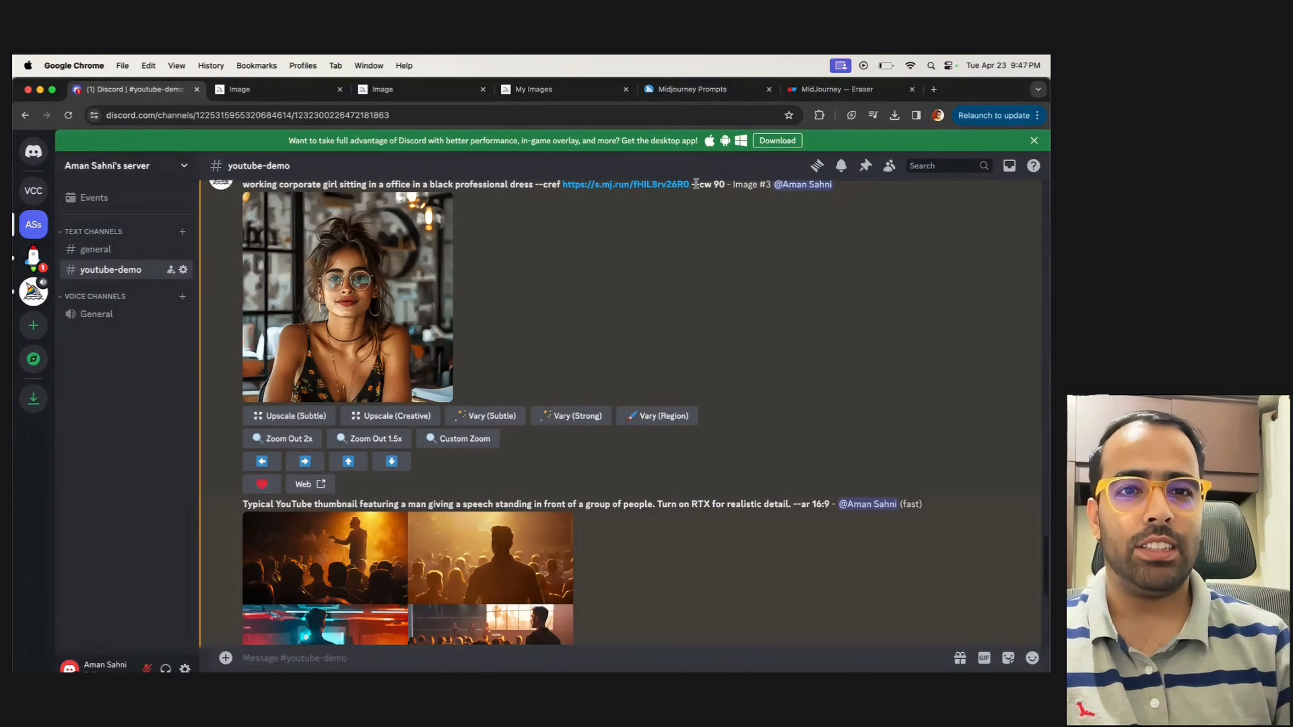
pyautogui.moveTo(694, 184); pyautogui.dragTo(710, 221)
pyautogui.scroll(-5, 730, 413)
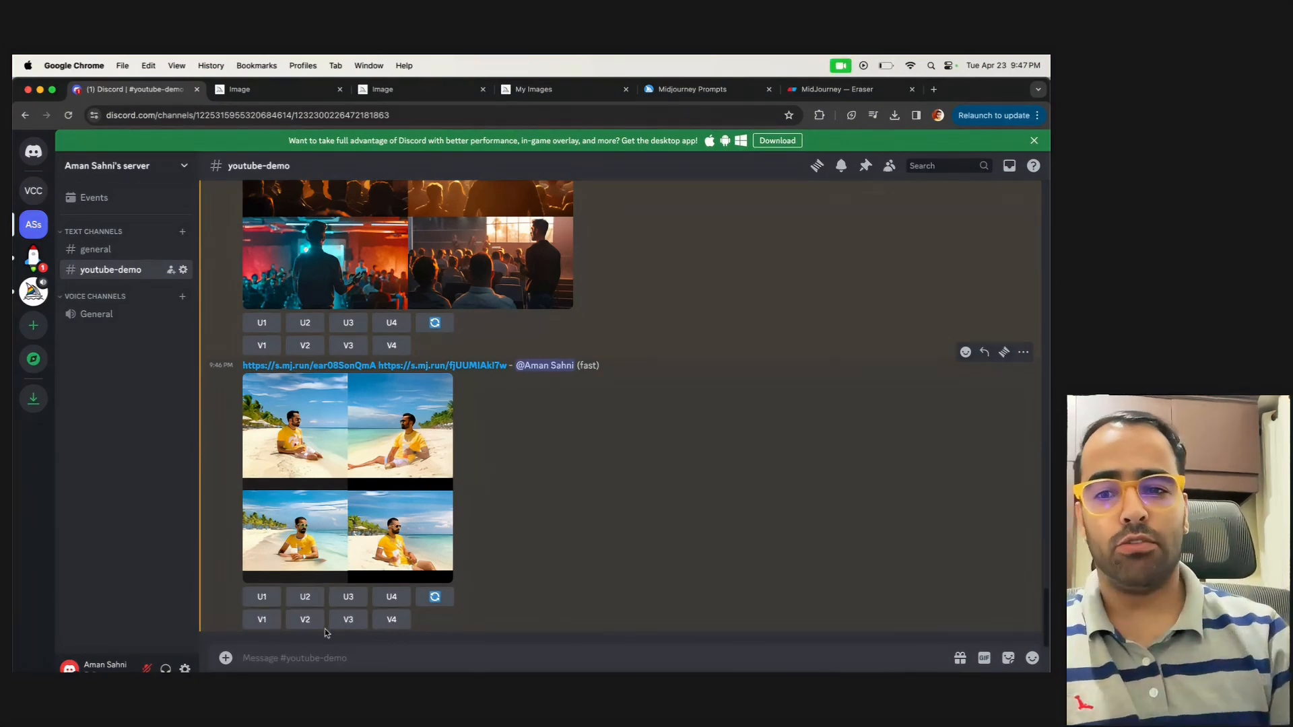
# Start a /saveid command and attach the working corporate girl PNG ending in 9b49c1a as its image
pyautogui.write('/')
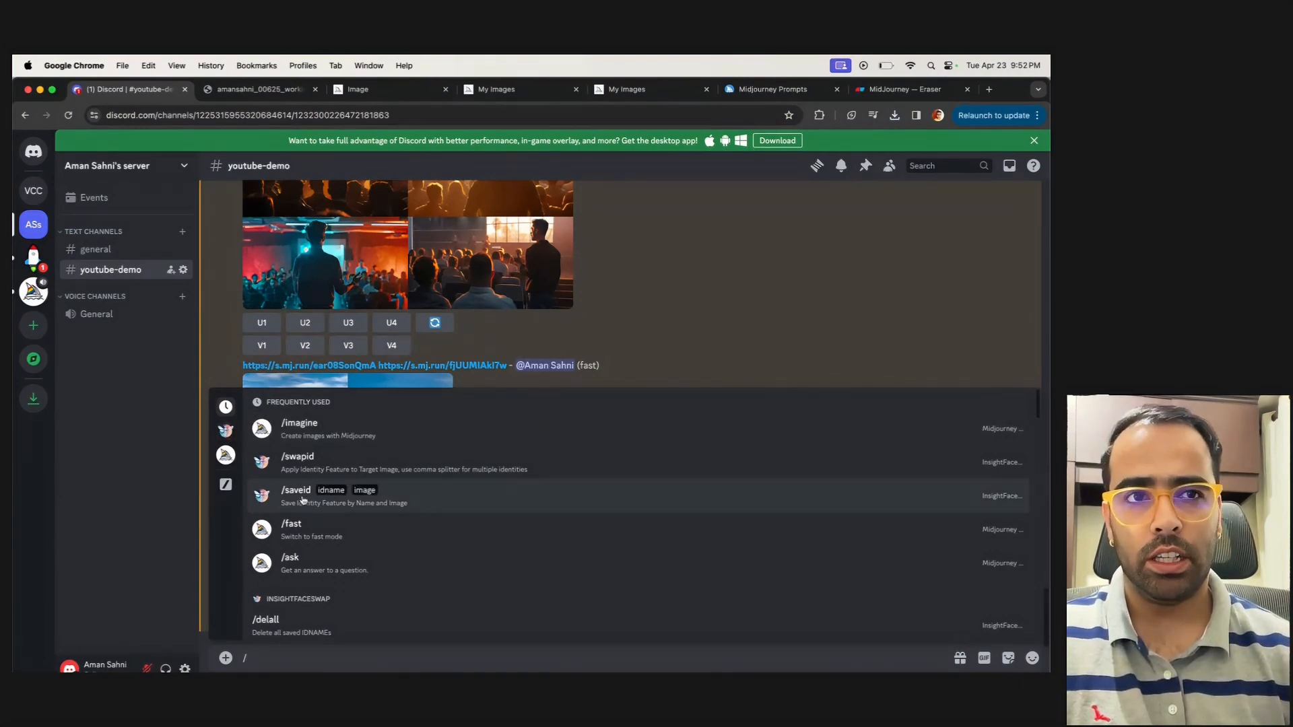
pyautogui.click(303, 500)
pyautogui.click(288, 579)
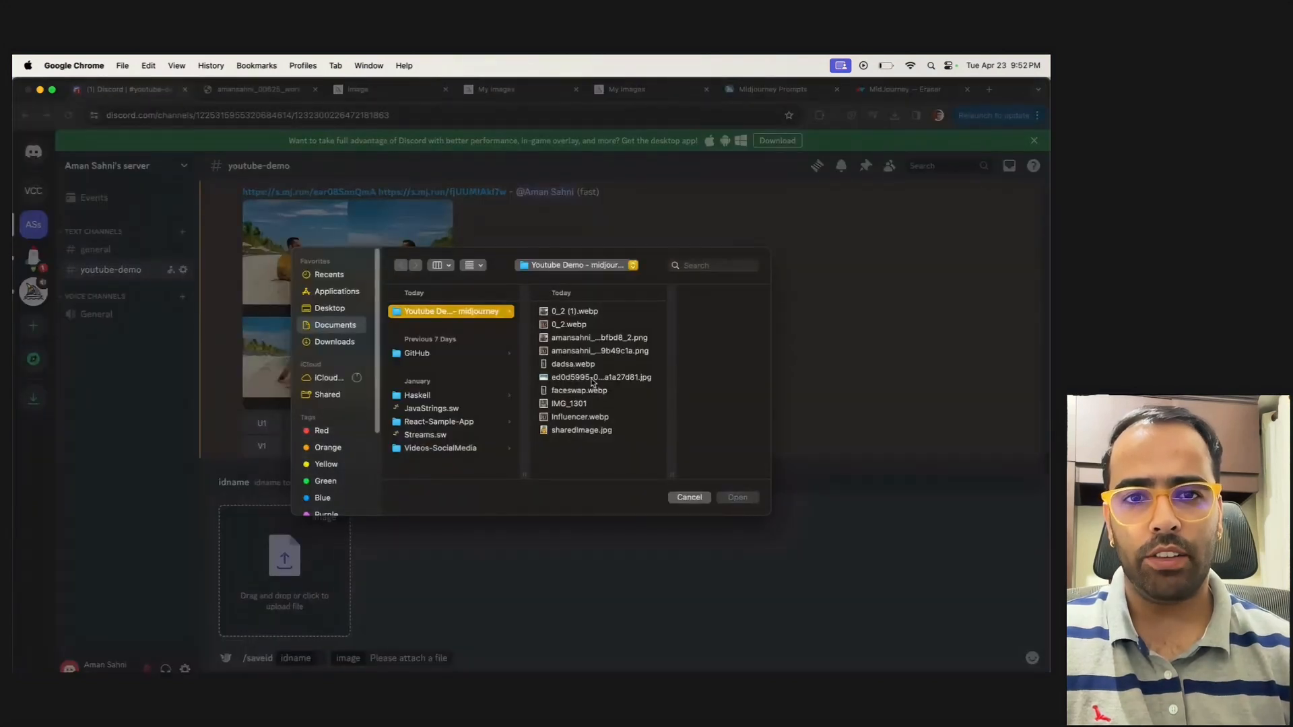
pyautogui.click(597, 418)
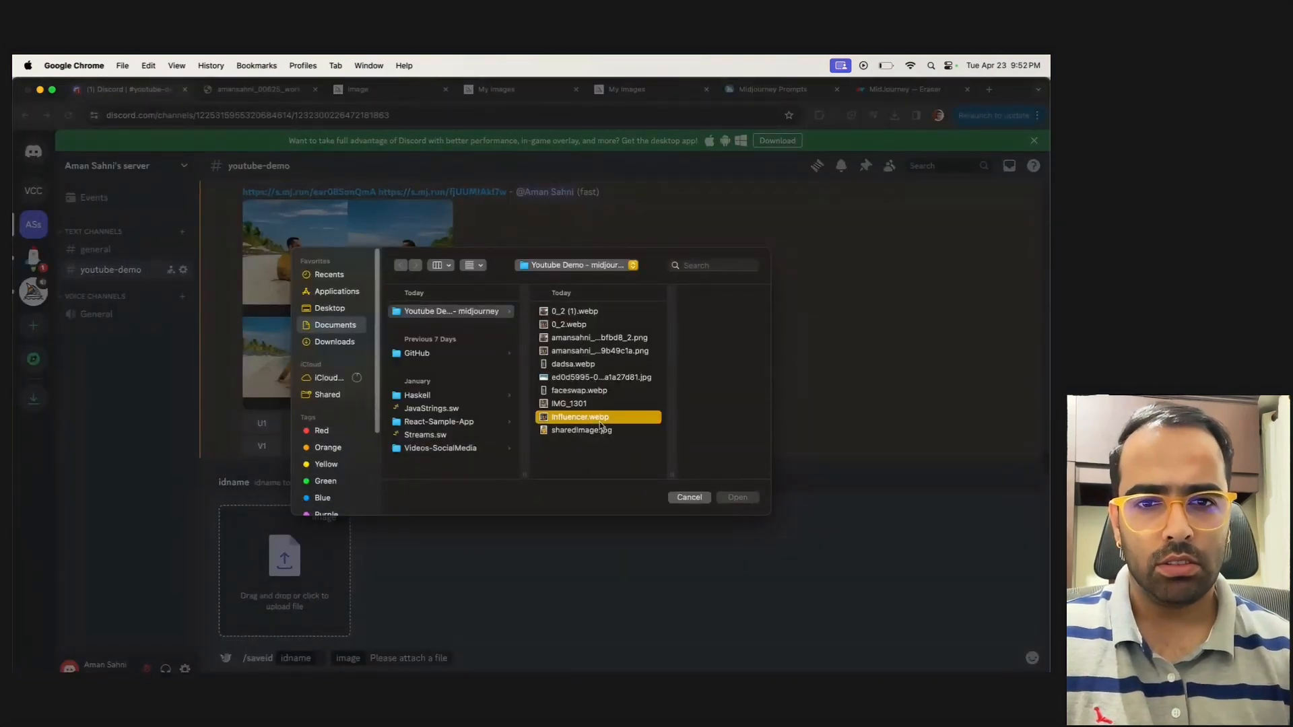
pyautogui.click(541, 404)
pyautogui.click(542, 391)
pyautogui.click(541, 379)
pyautogui.click(540, 364)
pyautogui.click(533, 351)
pyautogui.click(535, 338)
pyautogui.click(559, 351)
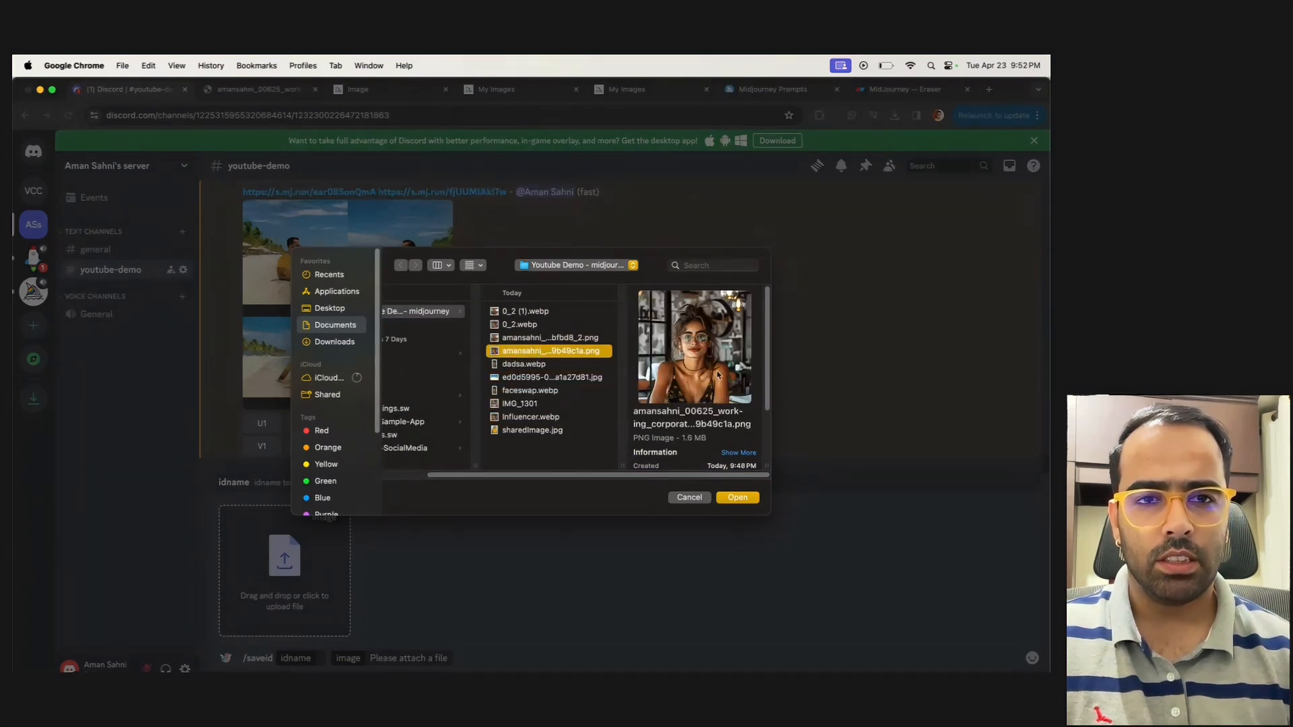
pyautogui.click(743, 501)
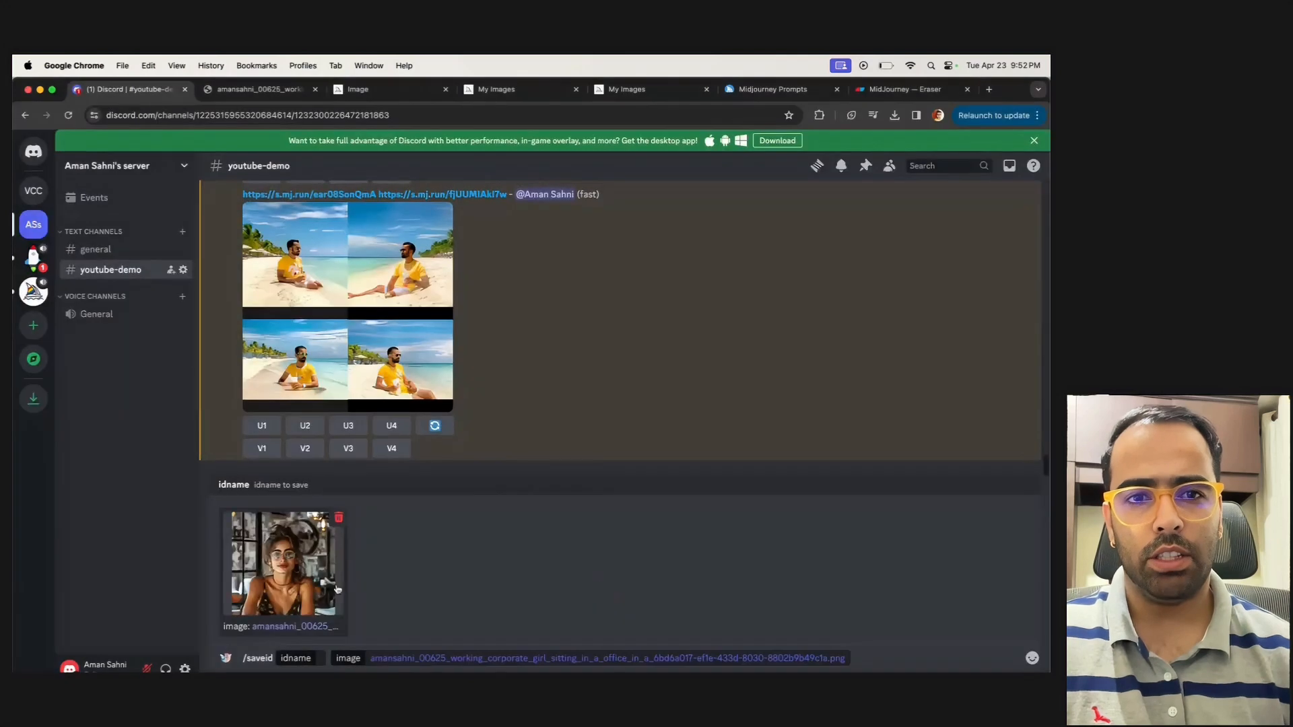
# Save the identity under the idname youtubeAI and copy that name from the bot's reply
pyautogui.write('youtubeAI')
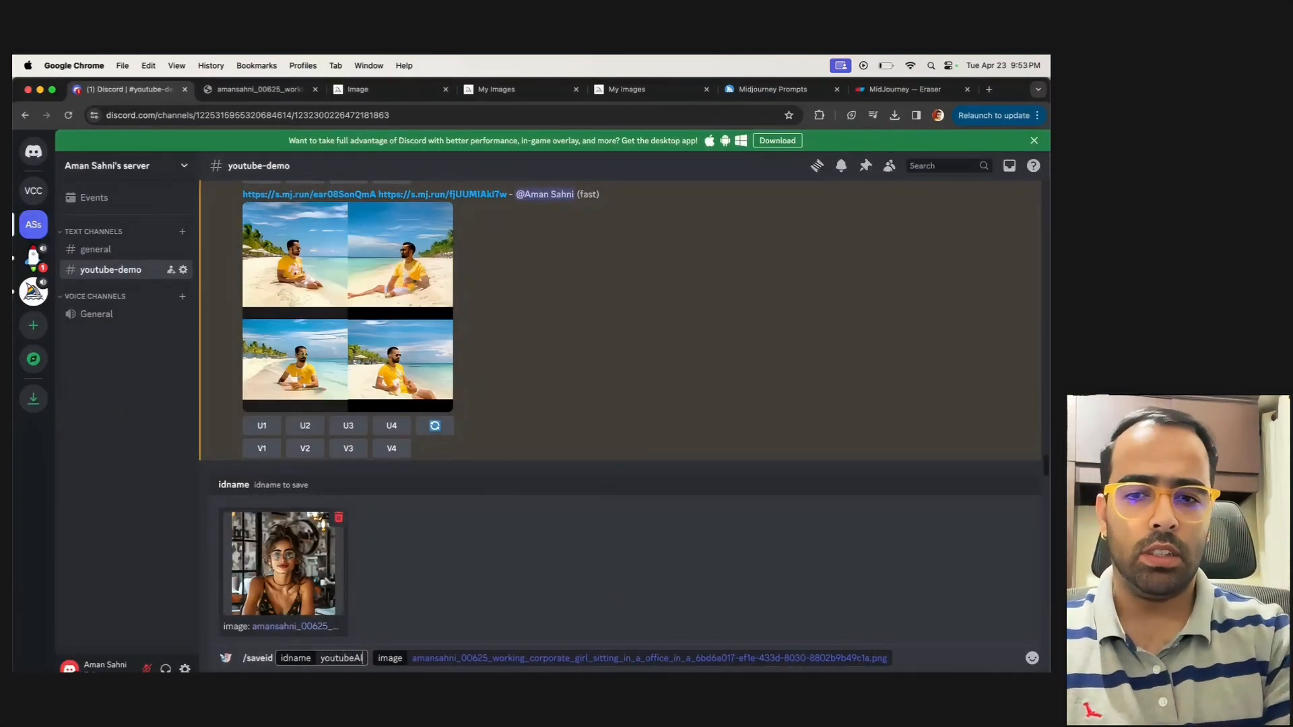
pyautogui.press('Return')
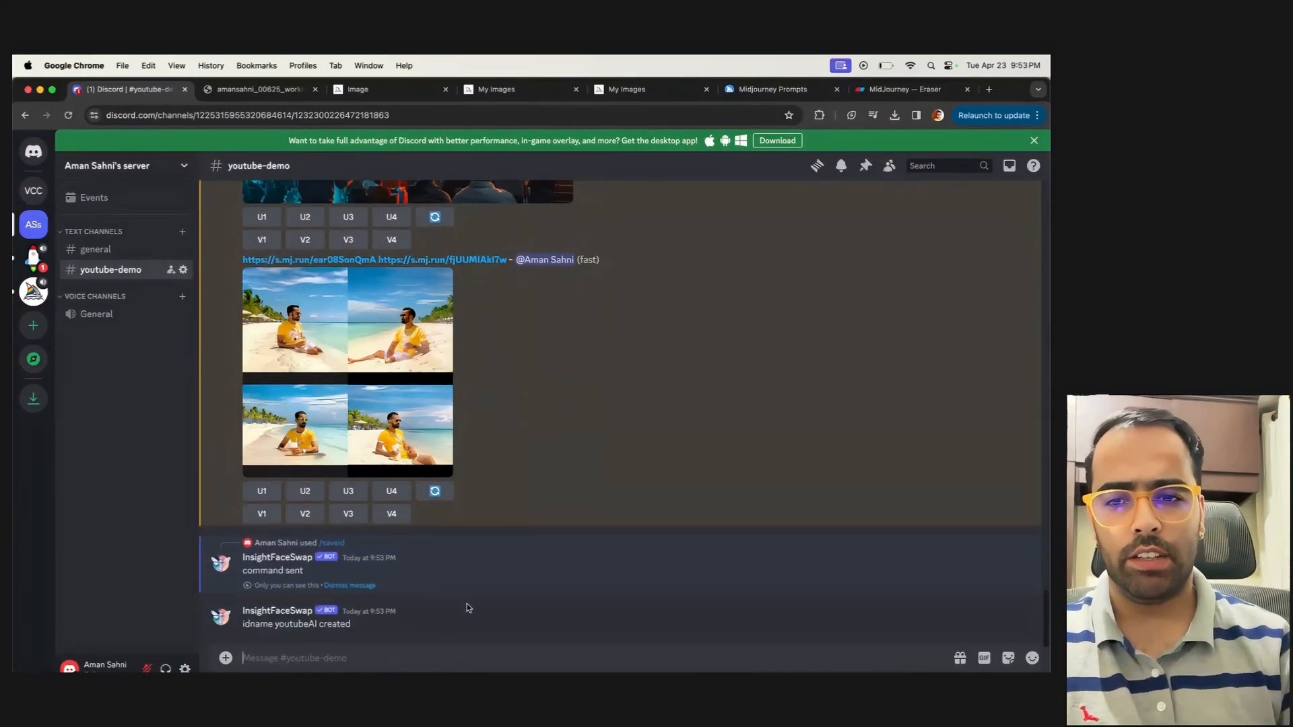
pyautogui.doubleClick(295, 624)
pyautogui.press('super+c')
# Apply the youtubeAI identity with /swapid to the PNG of the pink-haired woman ending in bfbd8_2
pyautogui.click(328, 659)
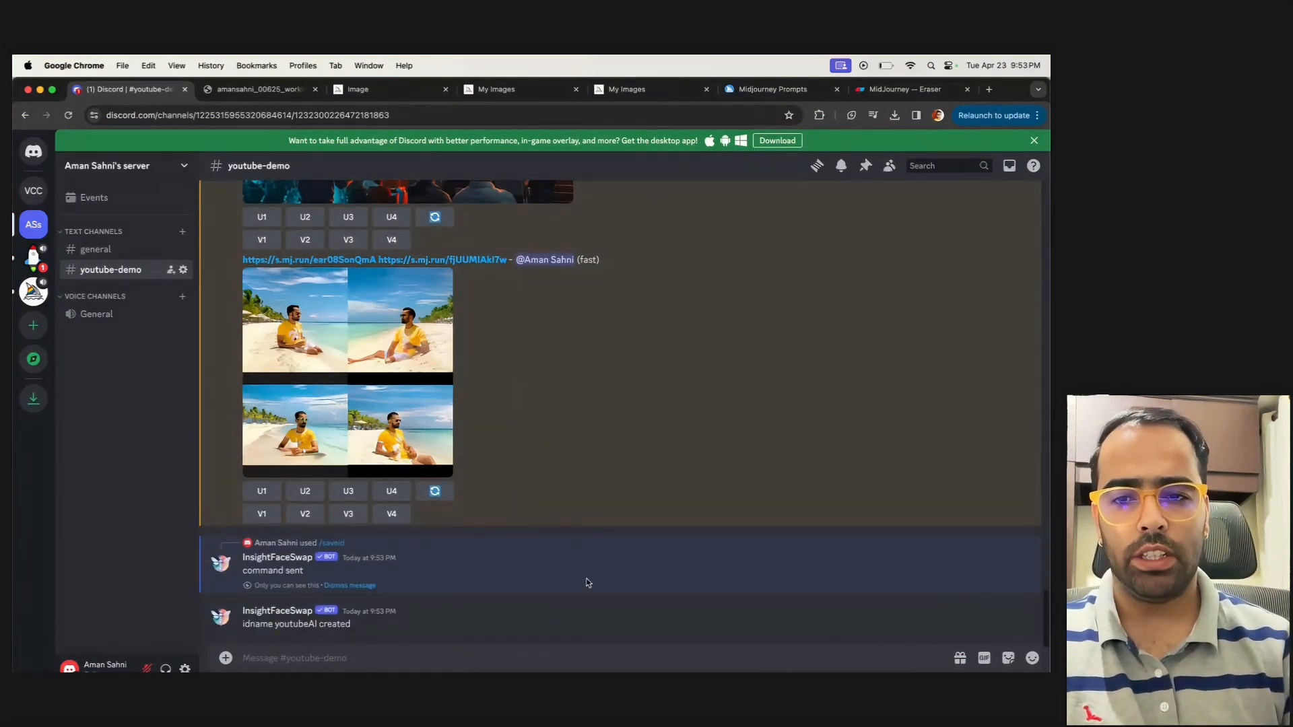
pyautogui.write('/swa')
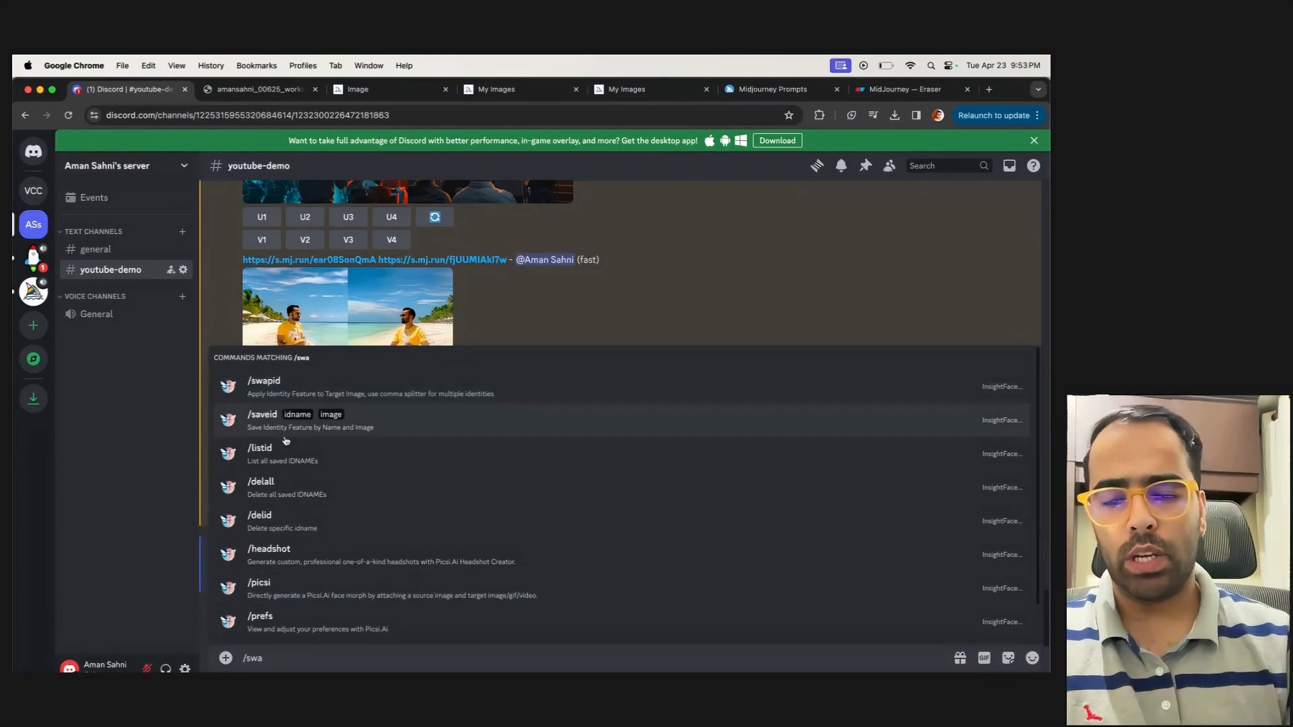
pyautogui.click(280, 390)
pyautogui.press('super+v')
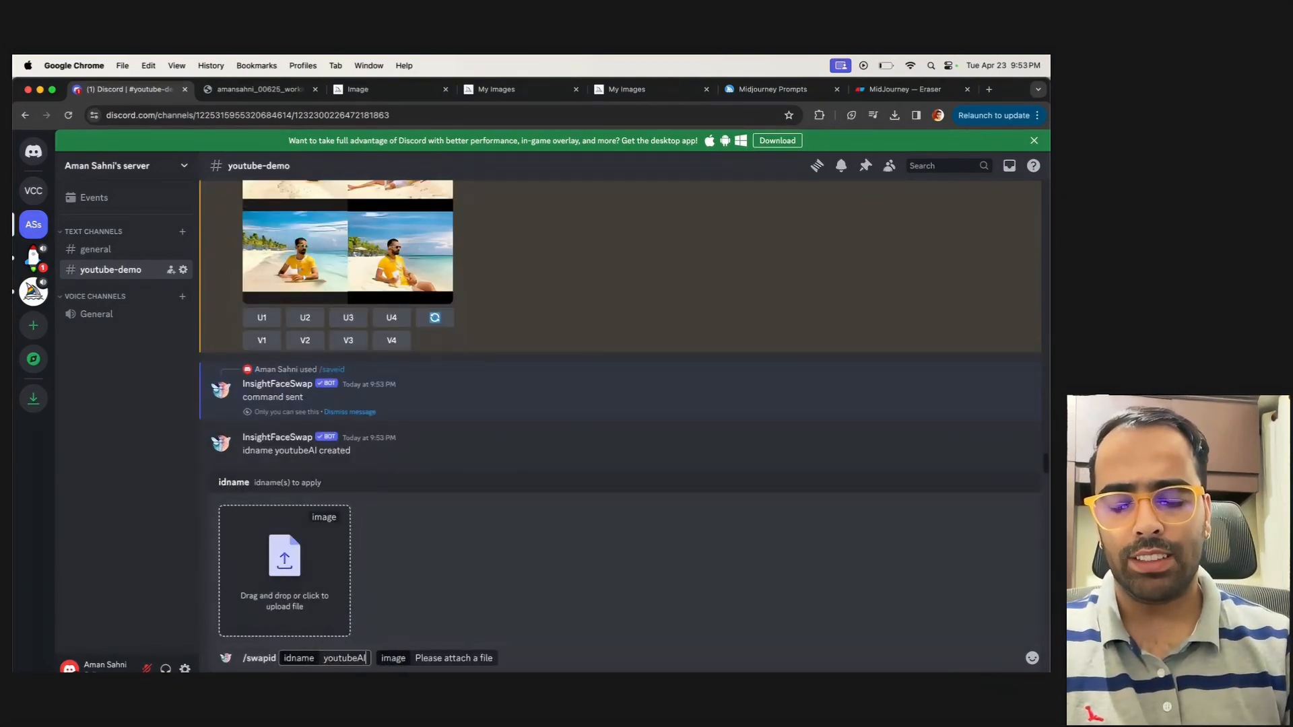
pyautogui.click(301, 577)
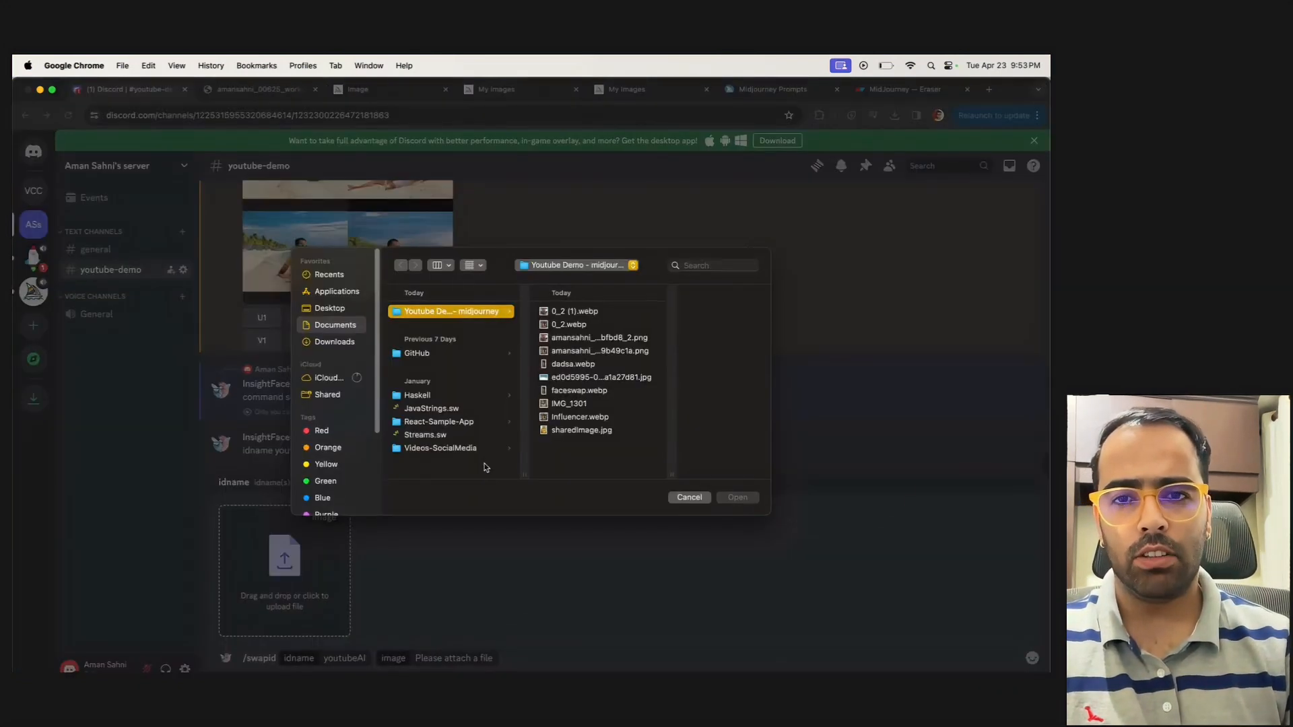
pyautogui.click(581, 341)
pyautogui.click(752, 498)
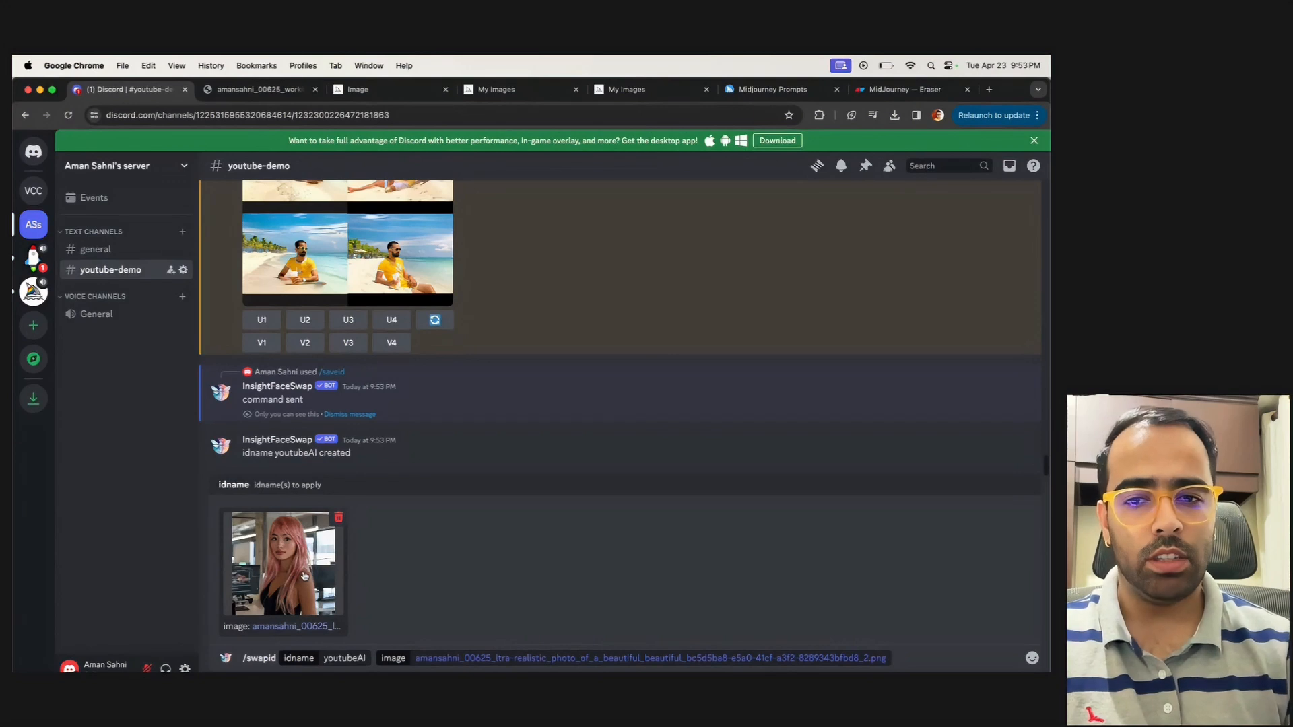
pyautogui.press('Return')
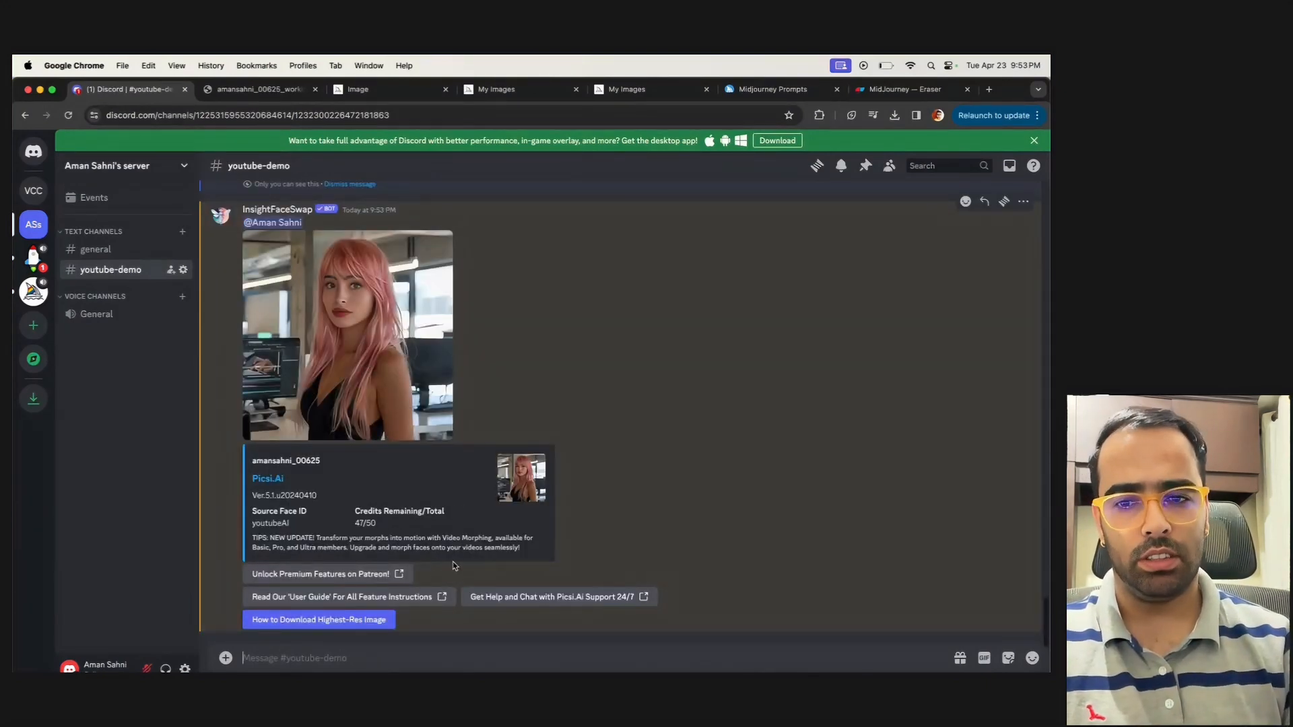
# Compare the face-swapped image with the original corporate girl portrait, and switch to the MidJourney prompt notes in Eraser
pyautogui.scroll(10, 404, 404)
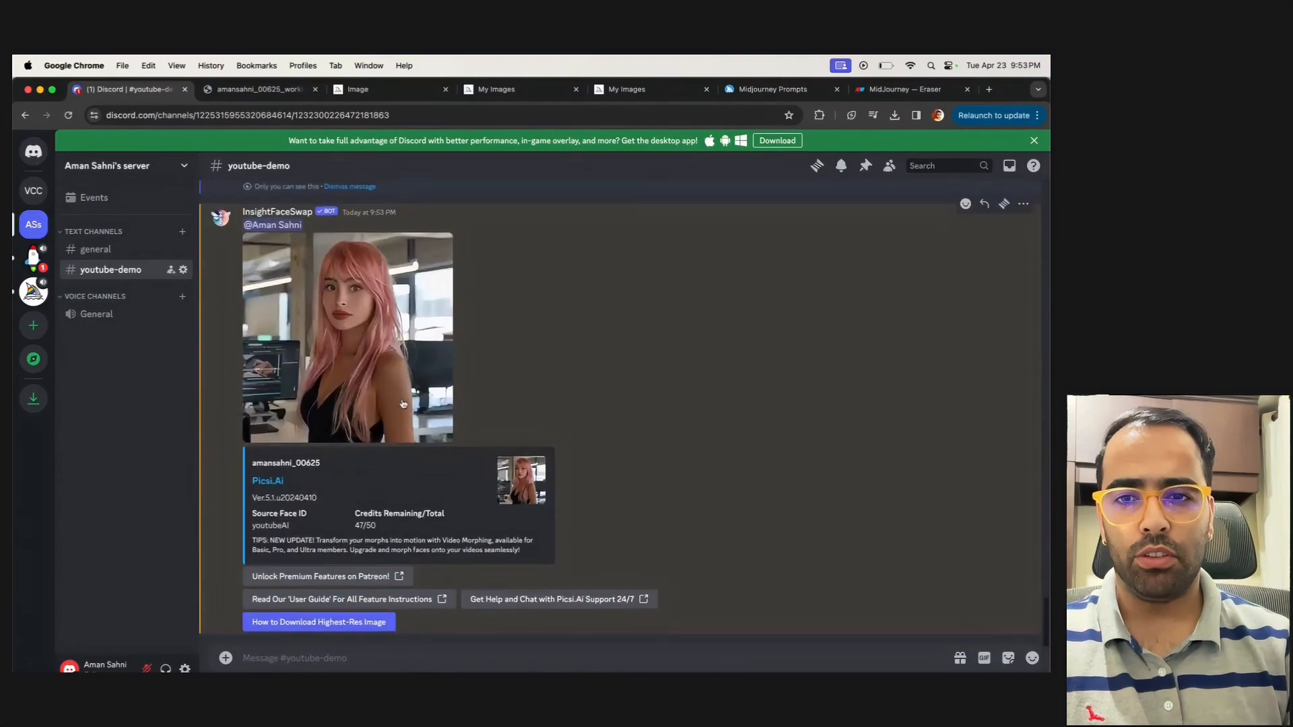
pyautogui.scroll(4, 404, 404)
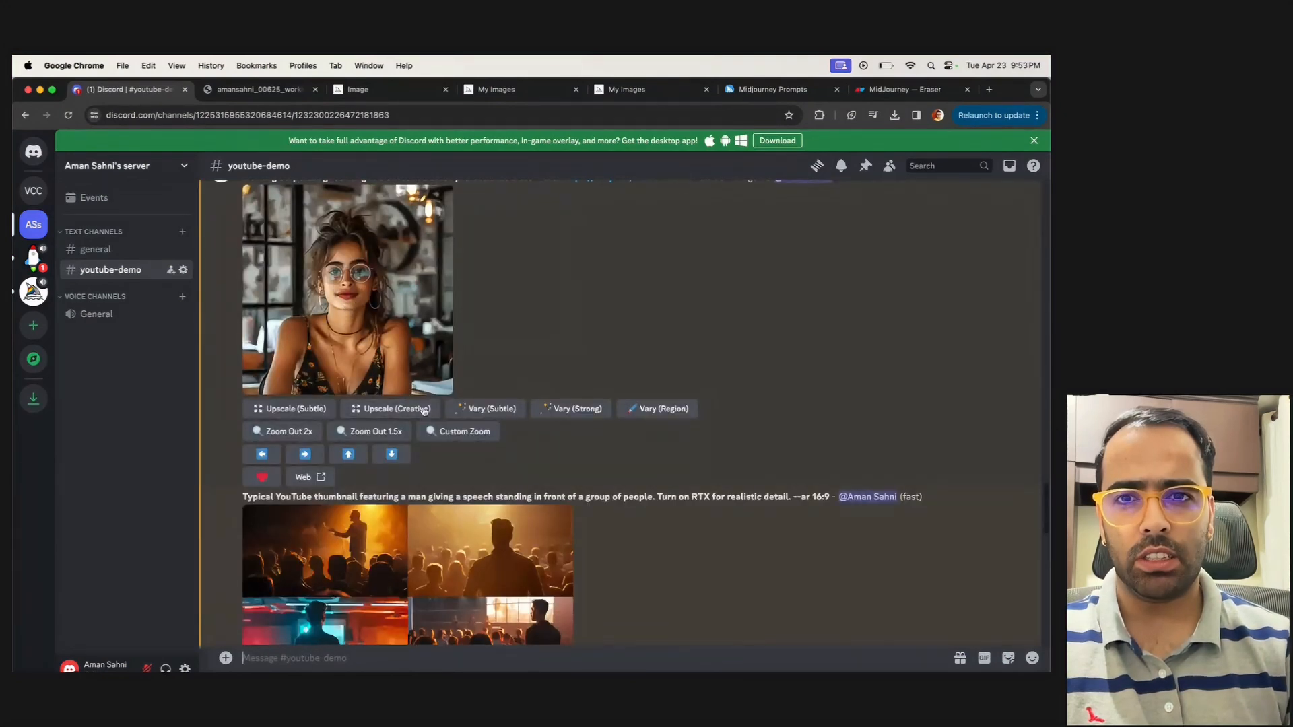
pyautogui.scroll(-15, 414, 424)
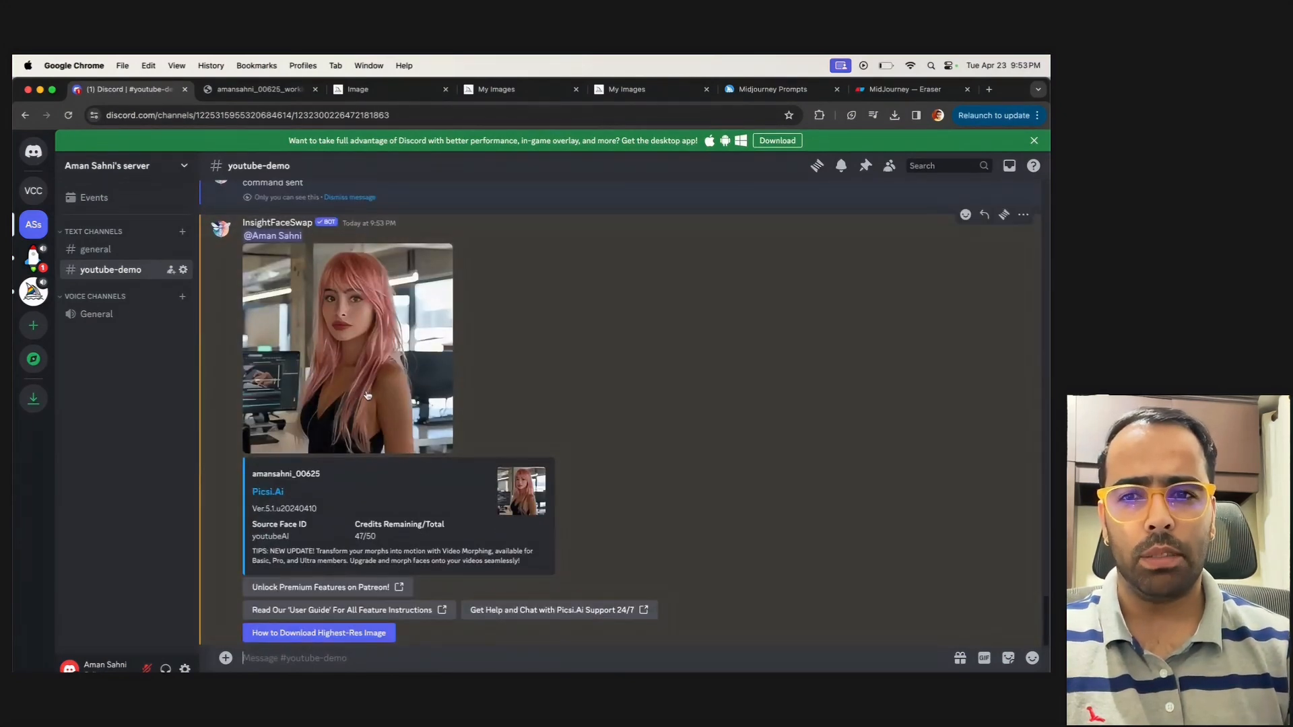
pyautogui.scroll(8, 369, 397)
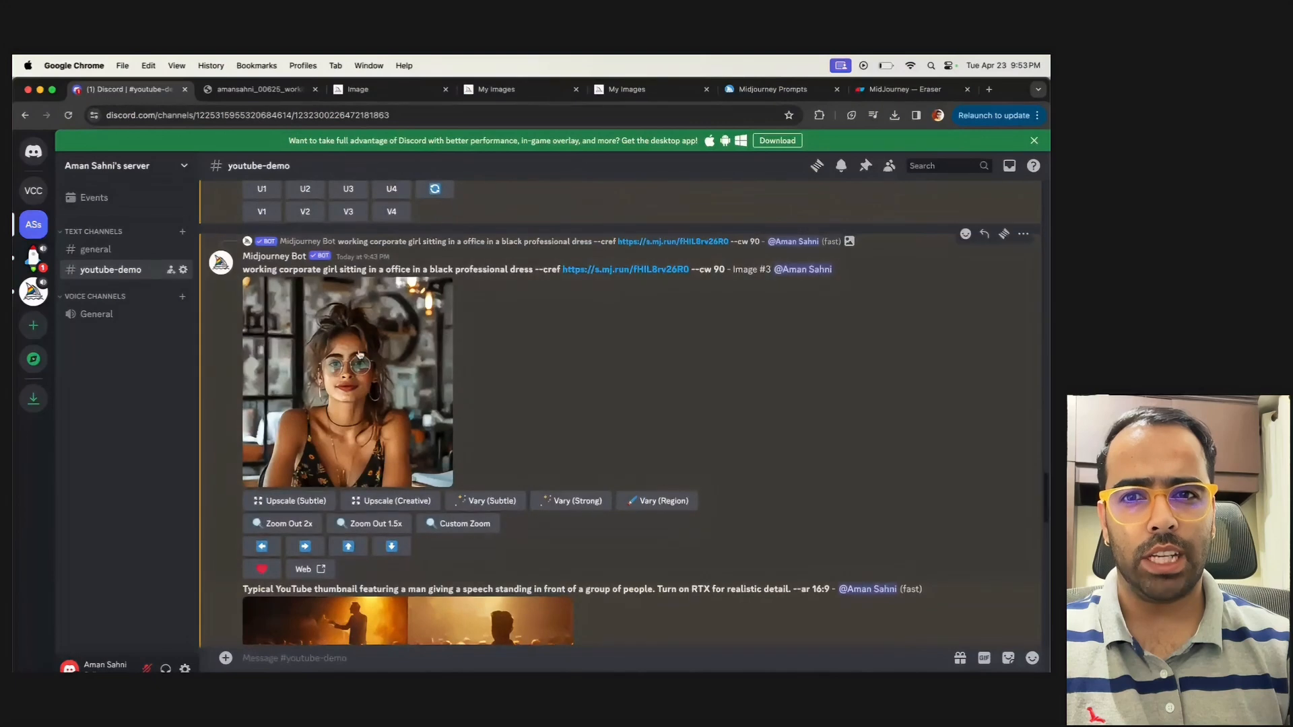
pyautogui.scroll(-8, 378, 412)
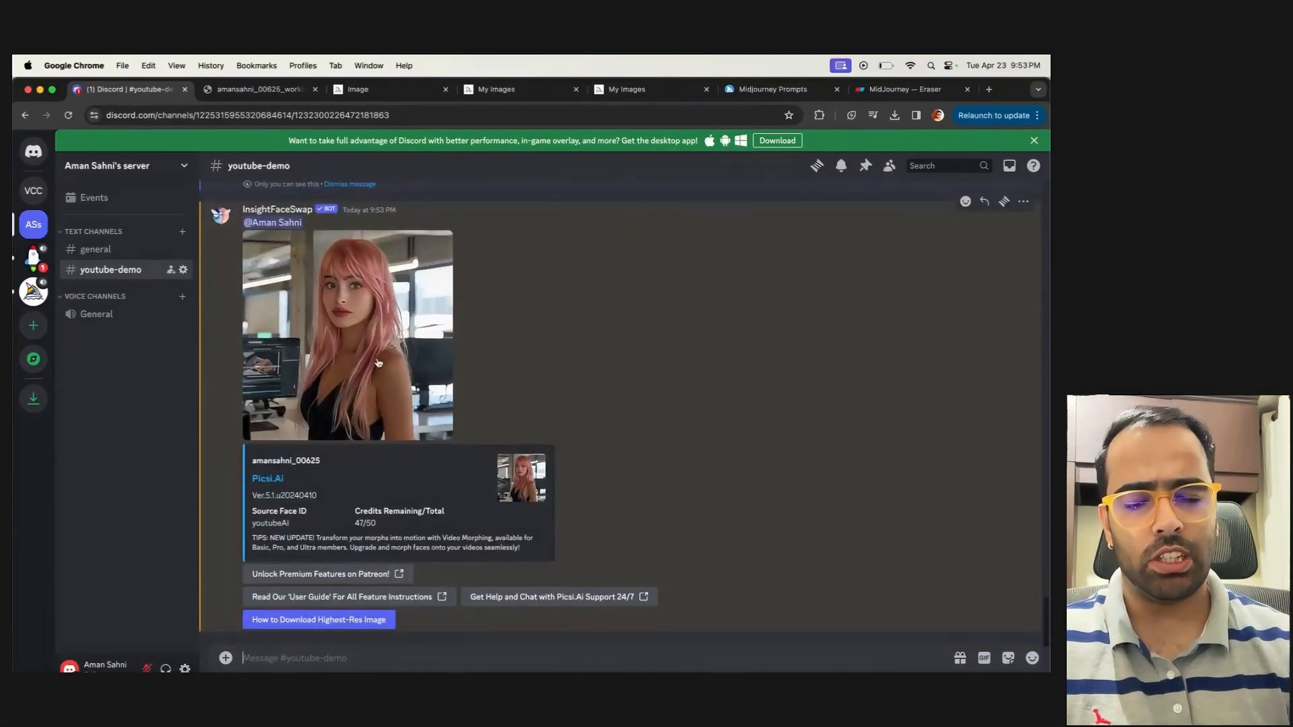
pyautogui.scroll(5, 471, 337)
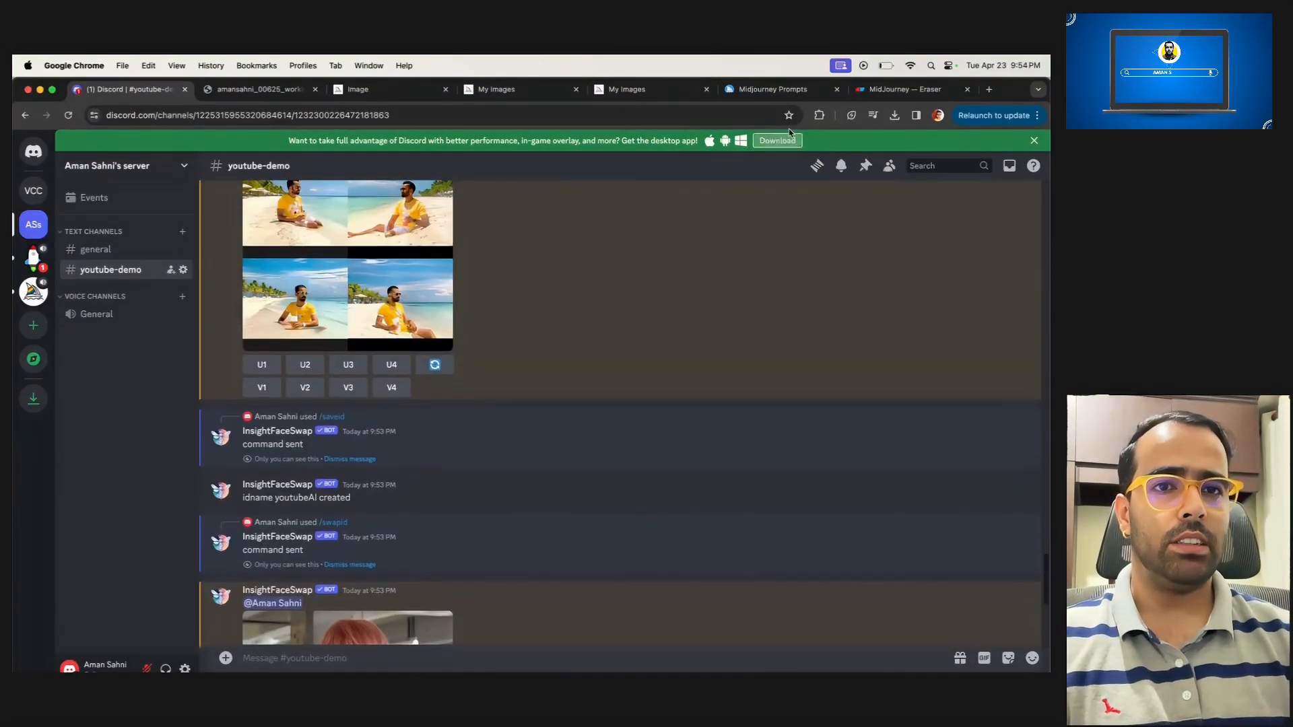
pyautogui.click(872, 94)
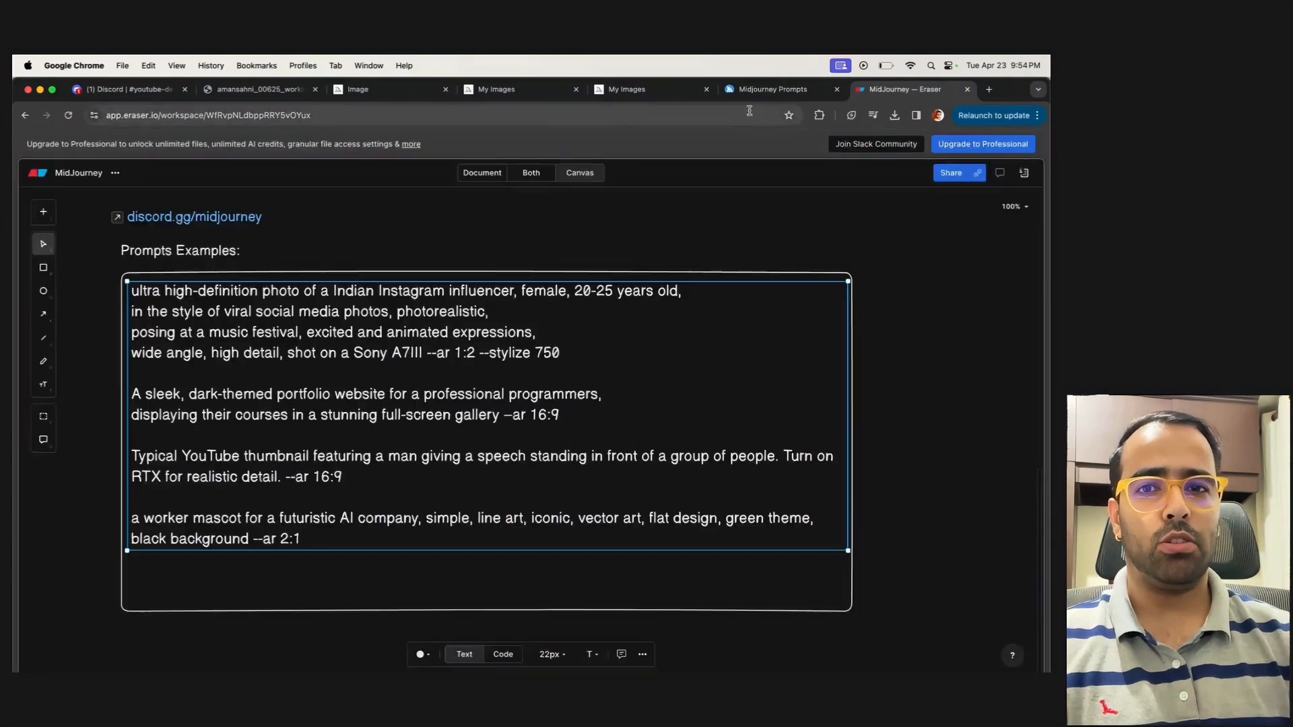